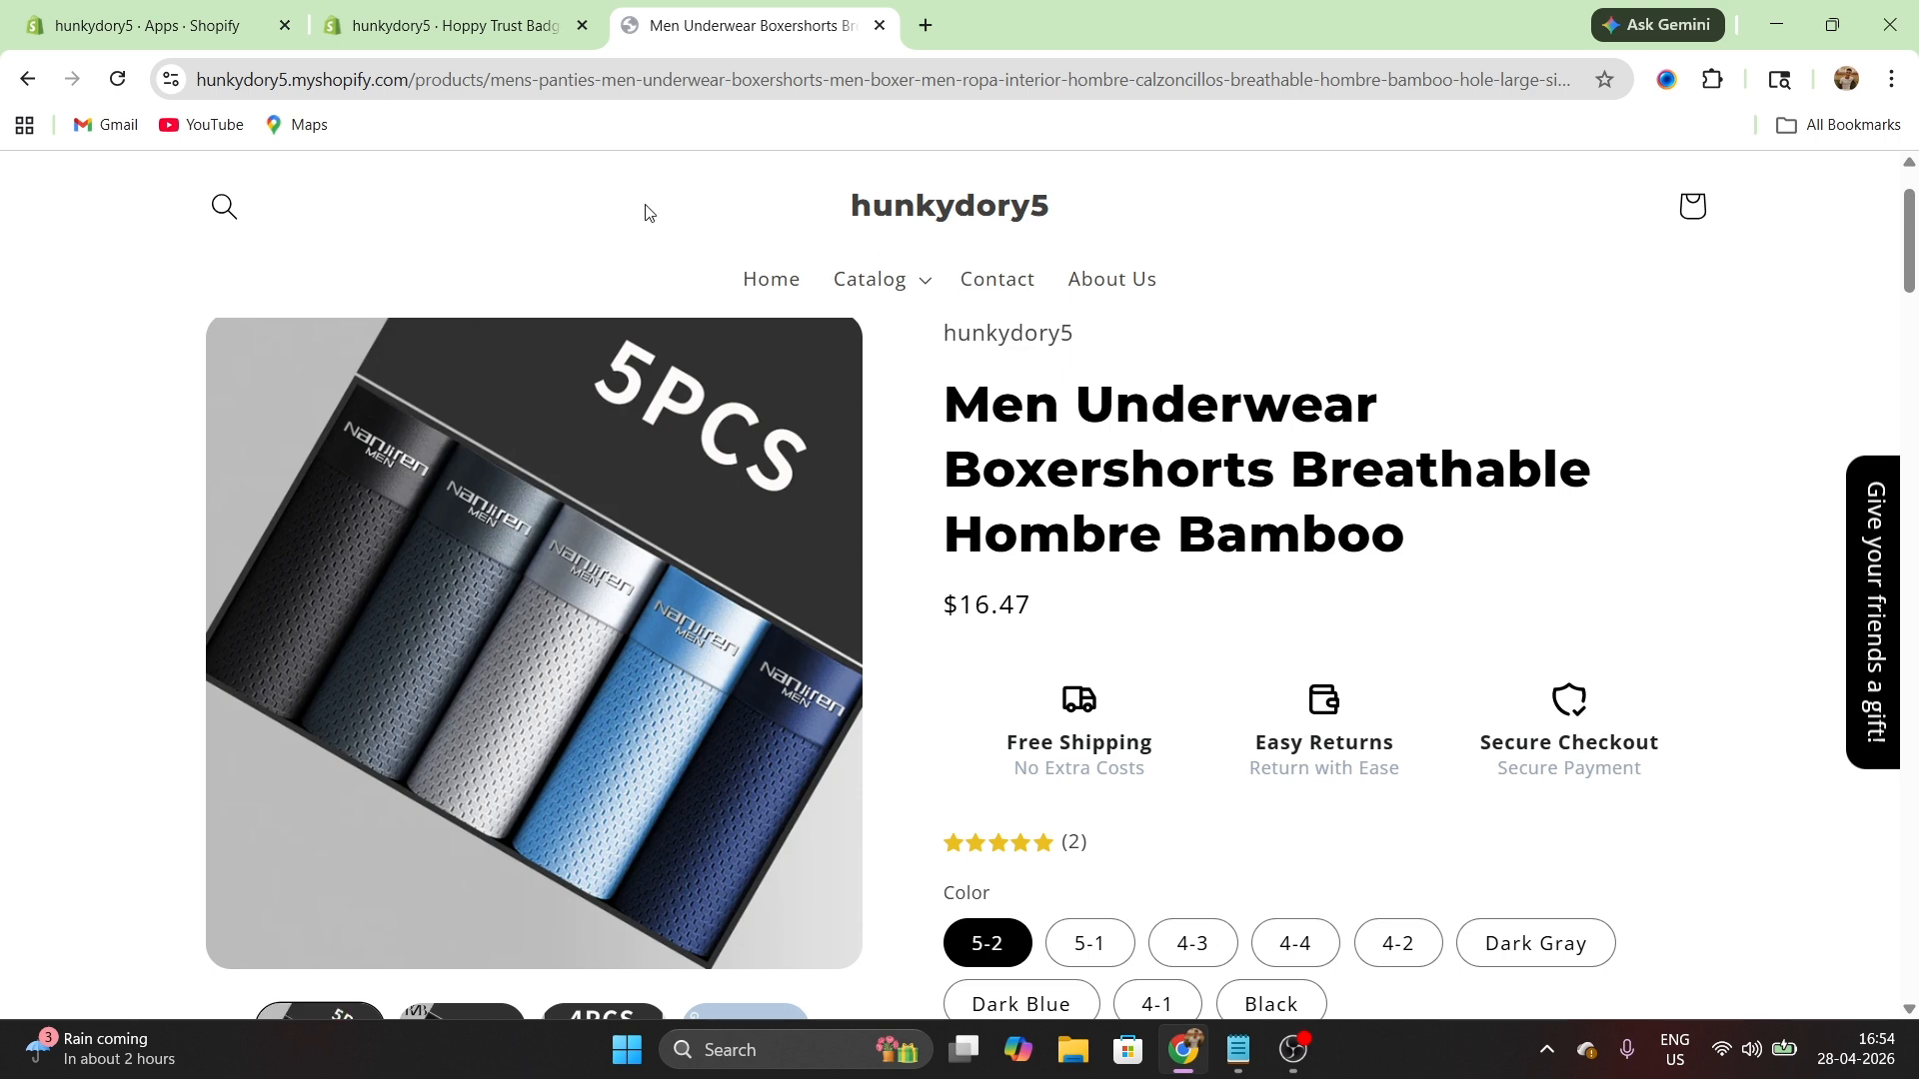
Open the Shopify App Store from the store admin and search for "product badg".
click(149, 25)
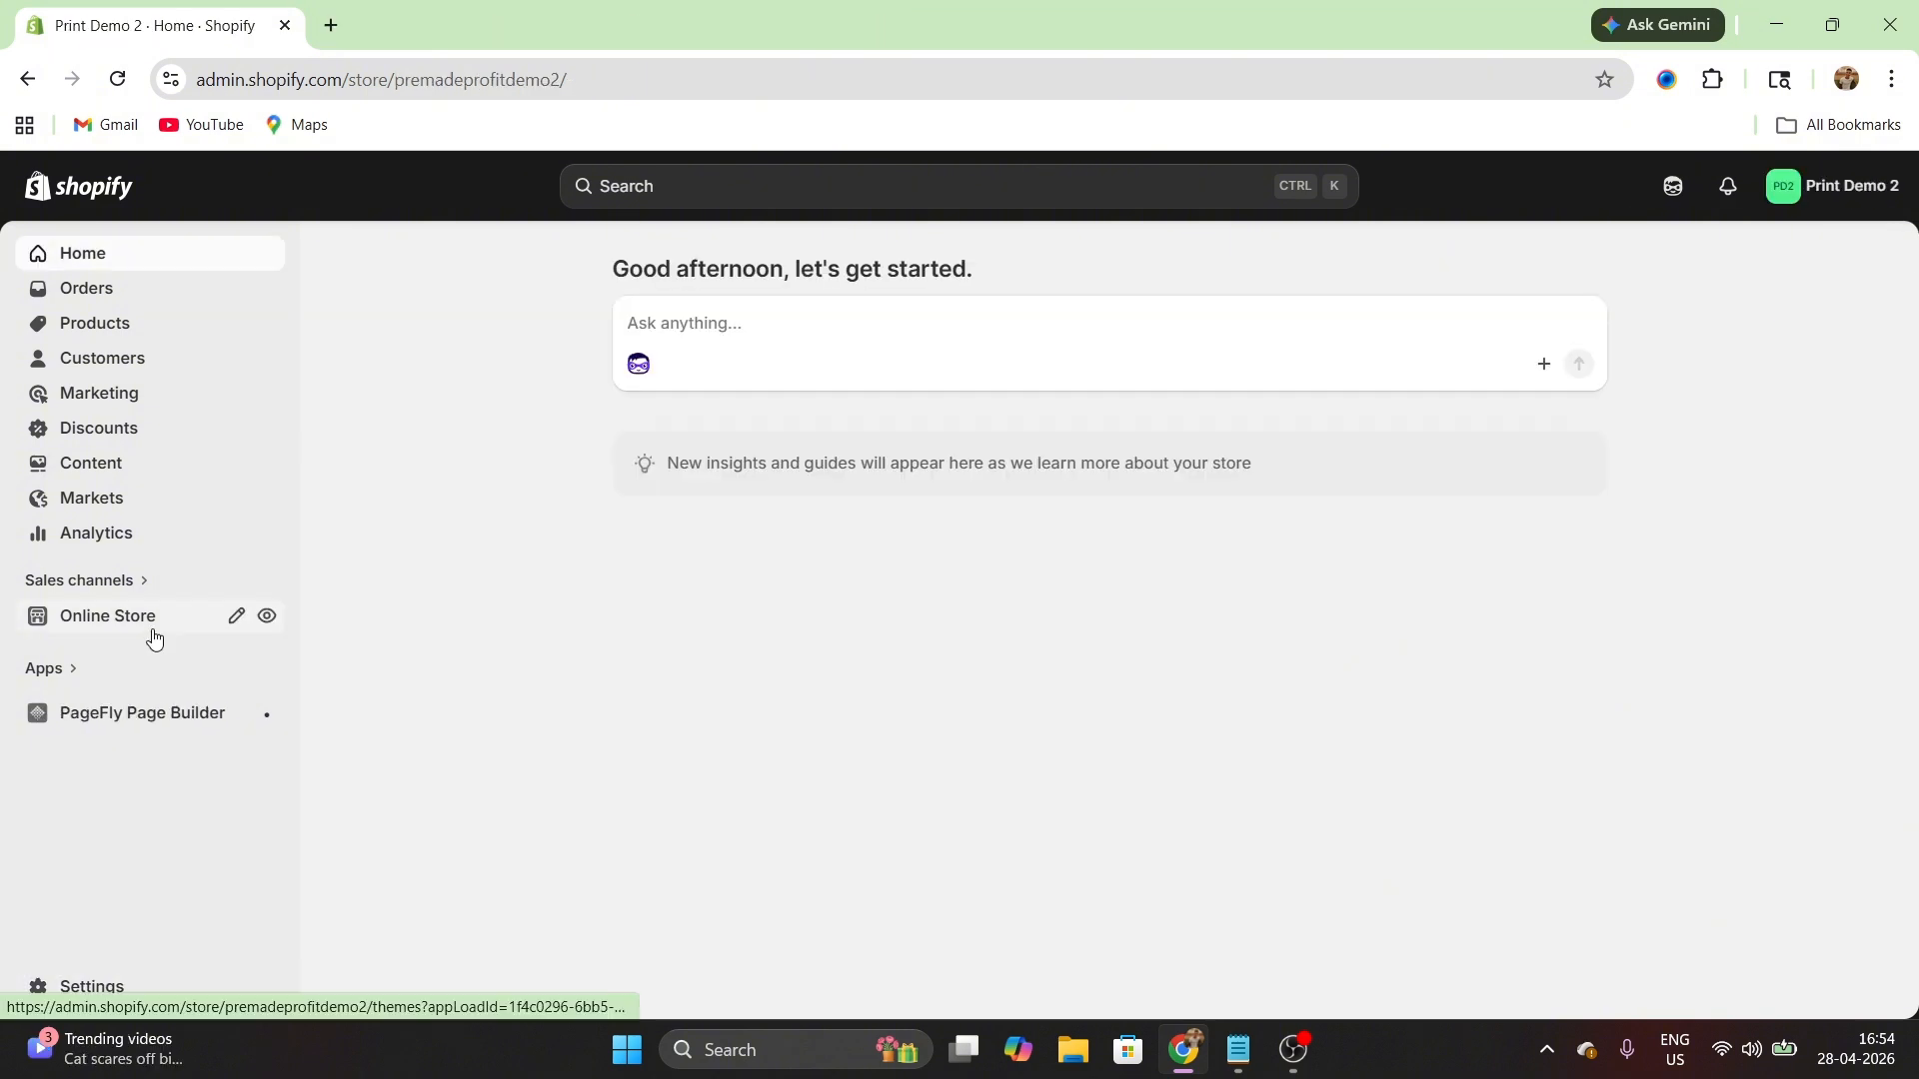
click(70, 677)
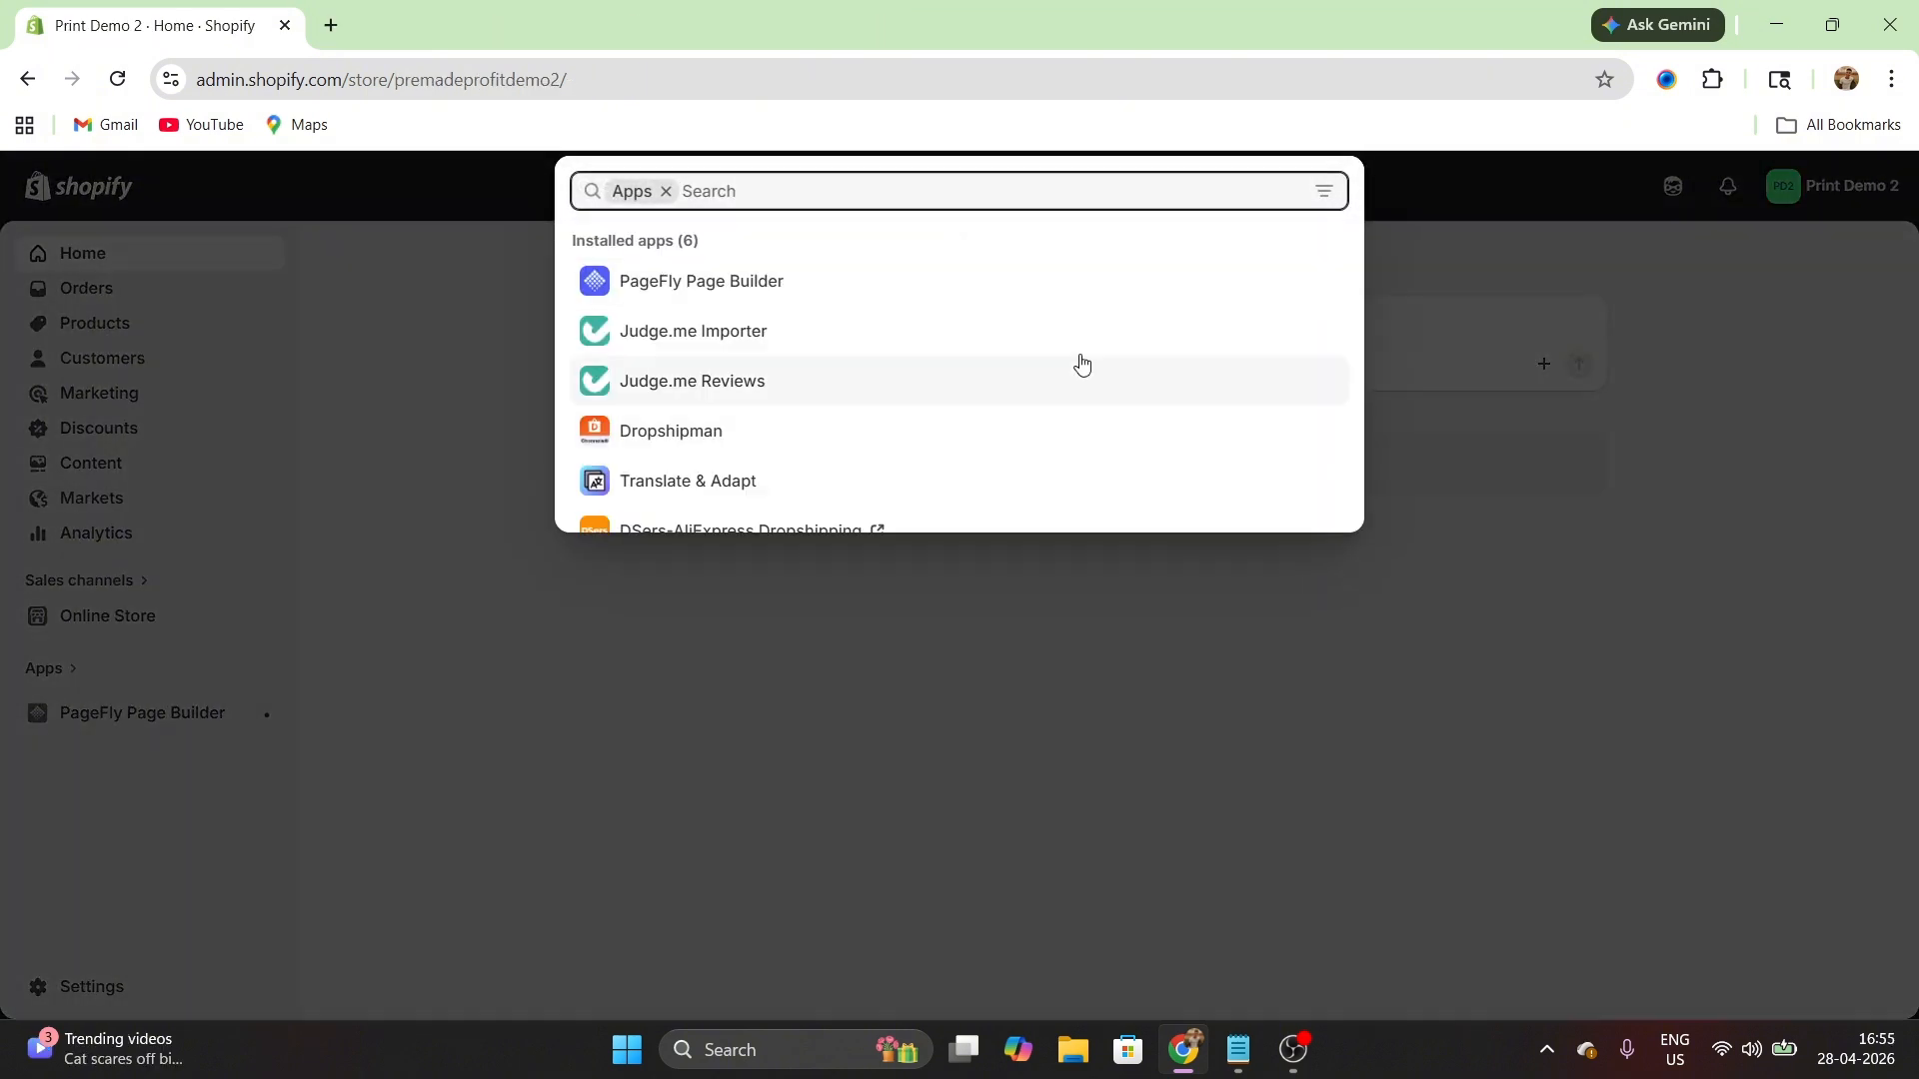
click(698, 636)
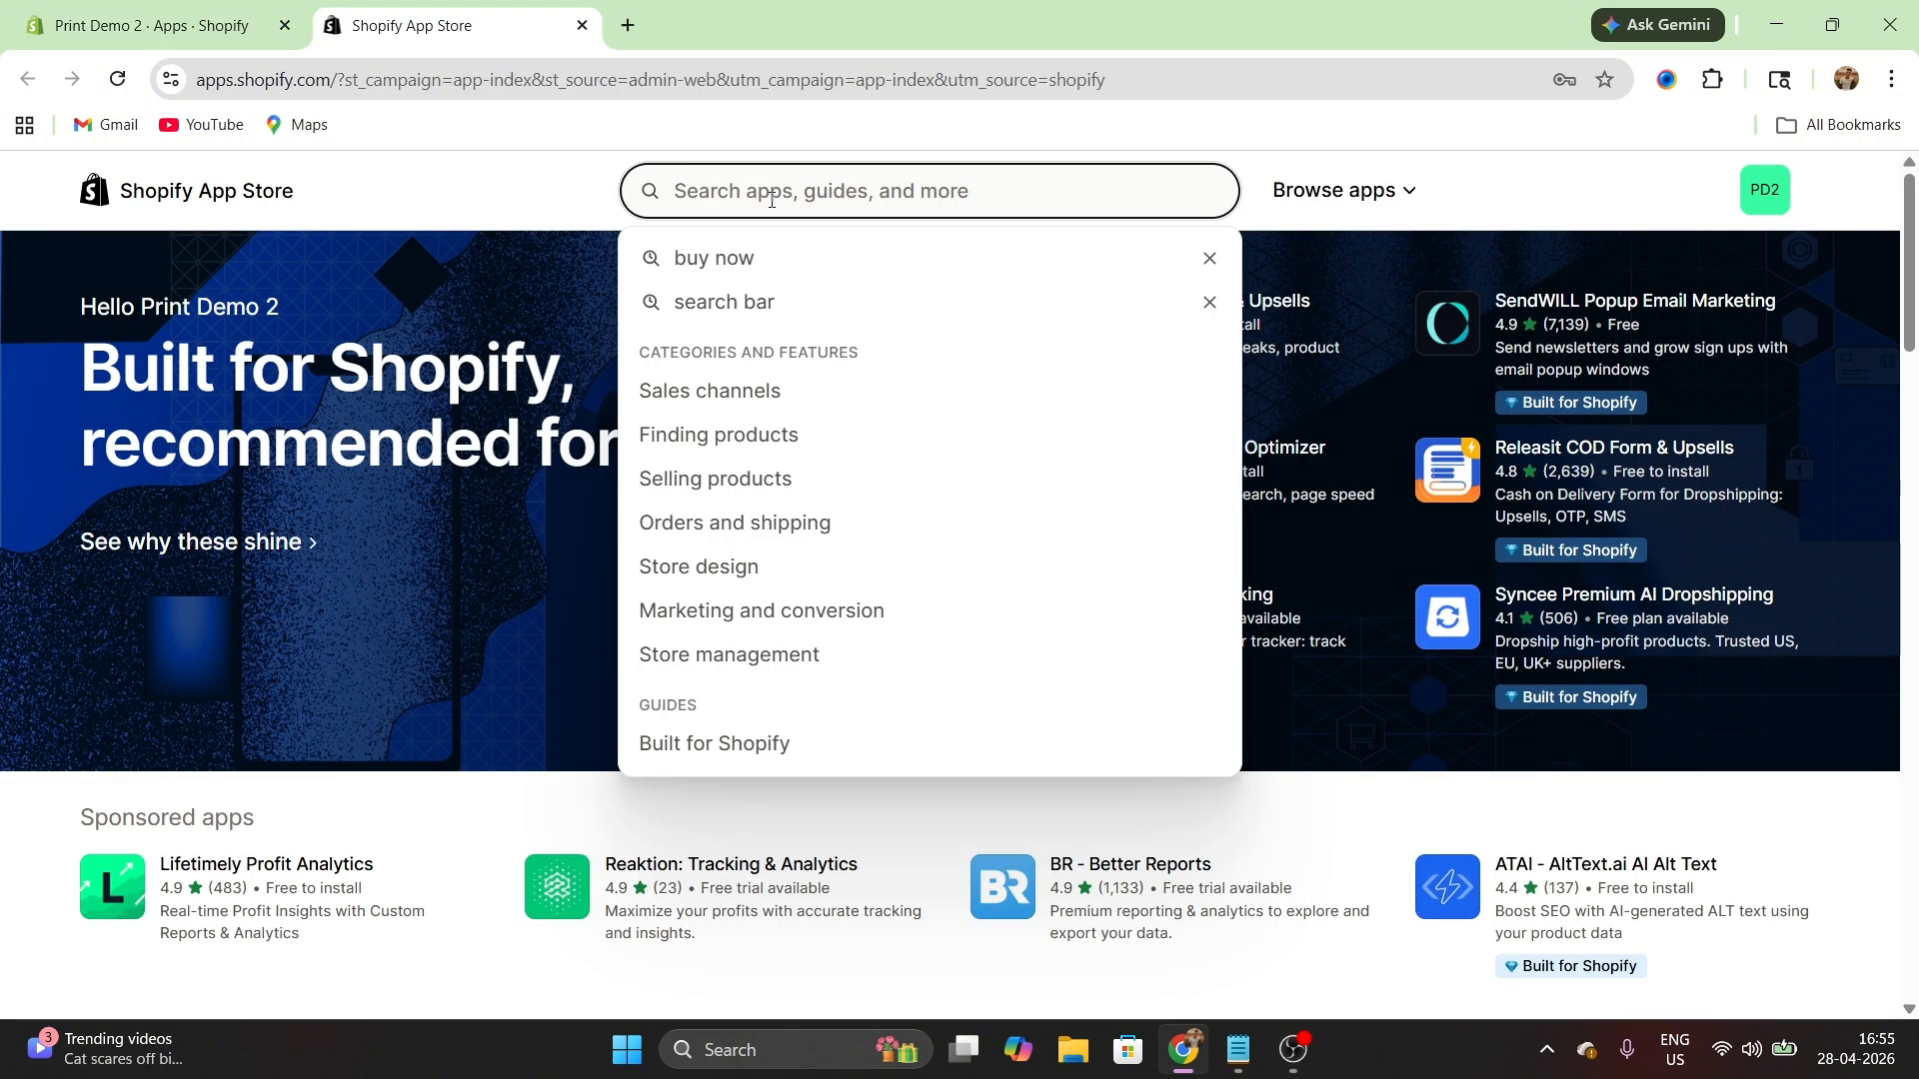
text(o)
key(BackSpace)
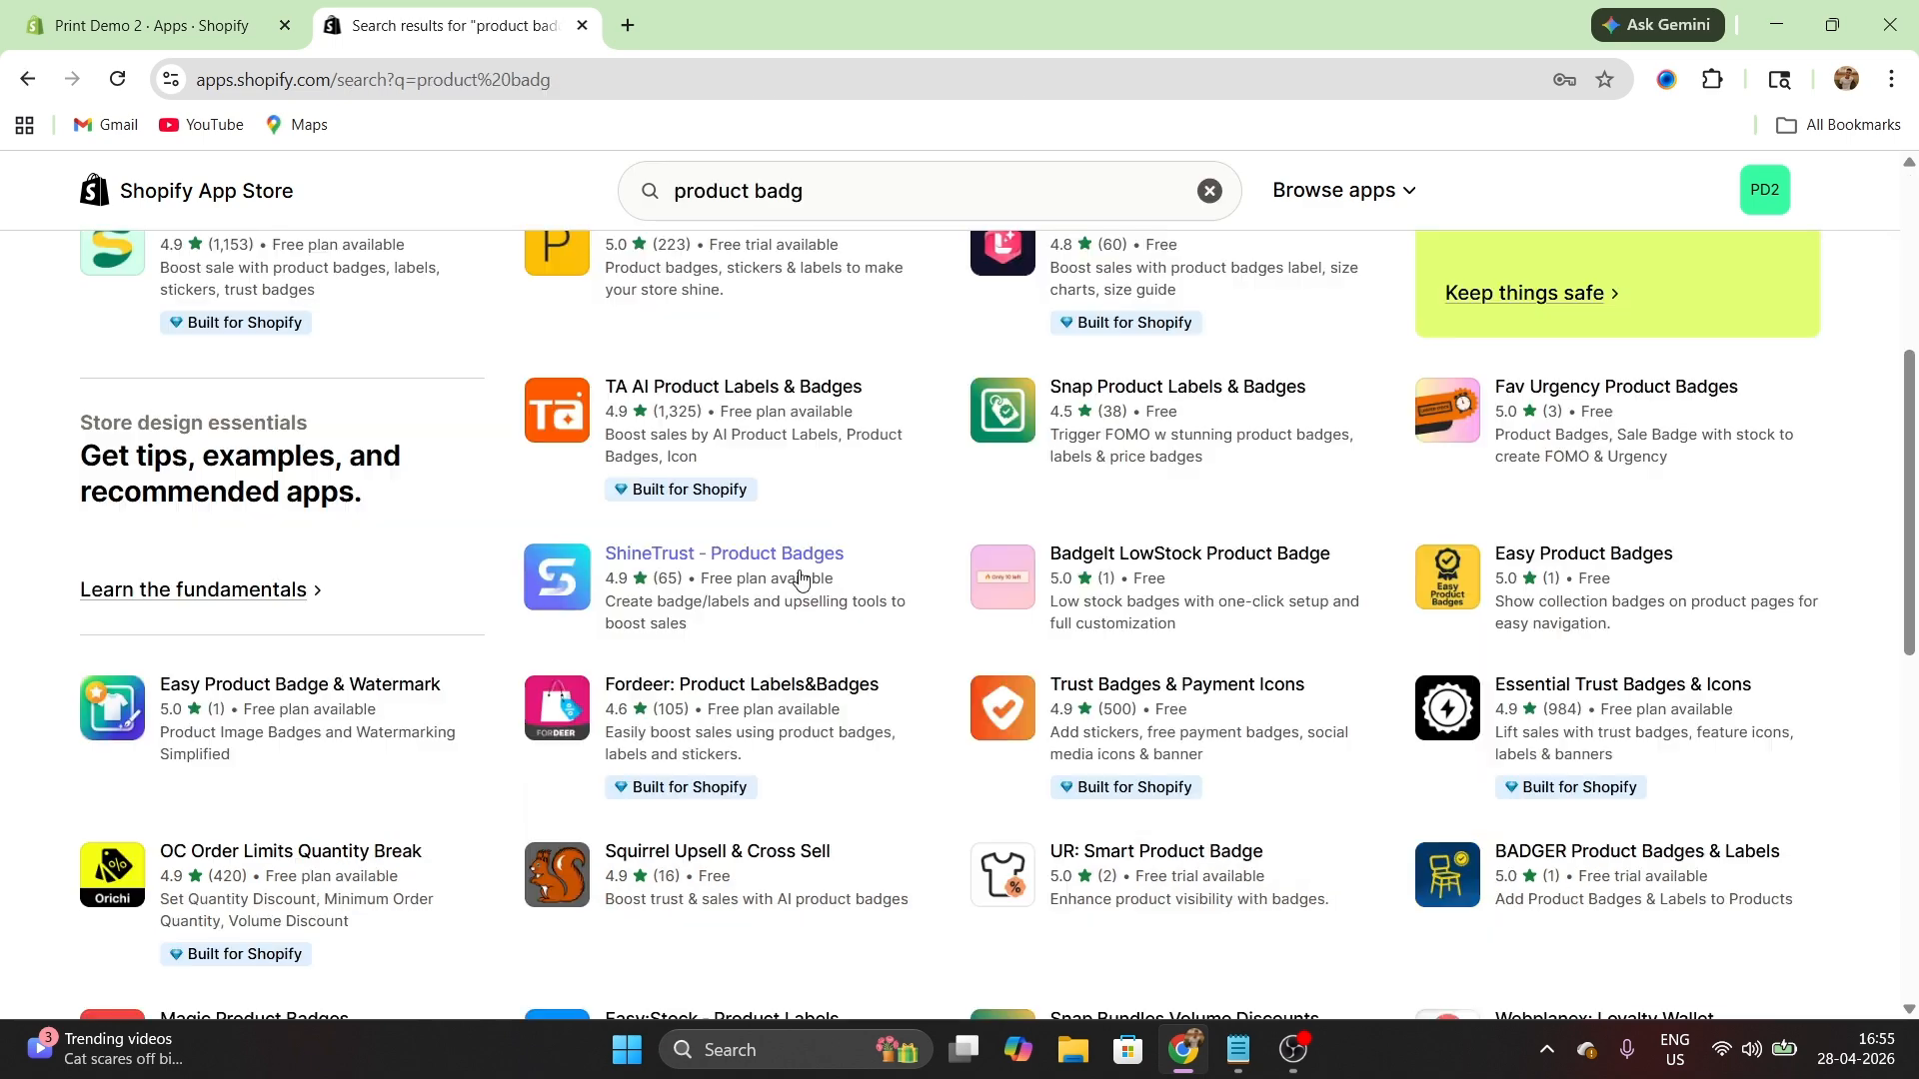
Find the Trust Badges & Payment Icons app in the search results and install it.
scroll(800, 577, down, 1)
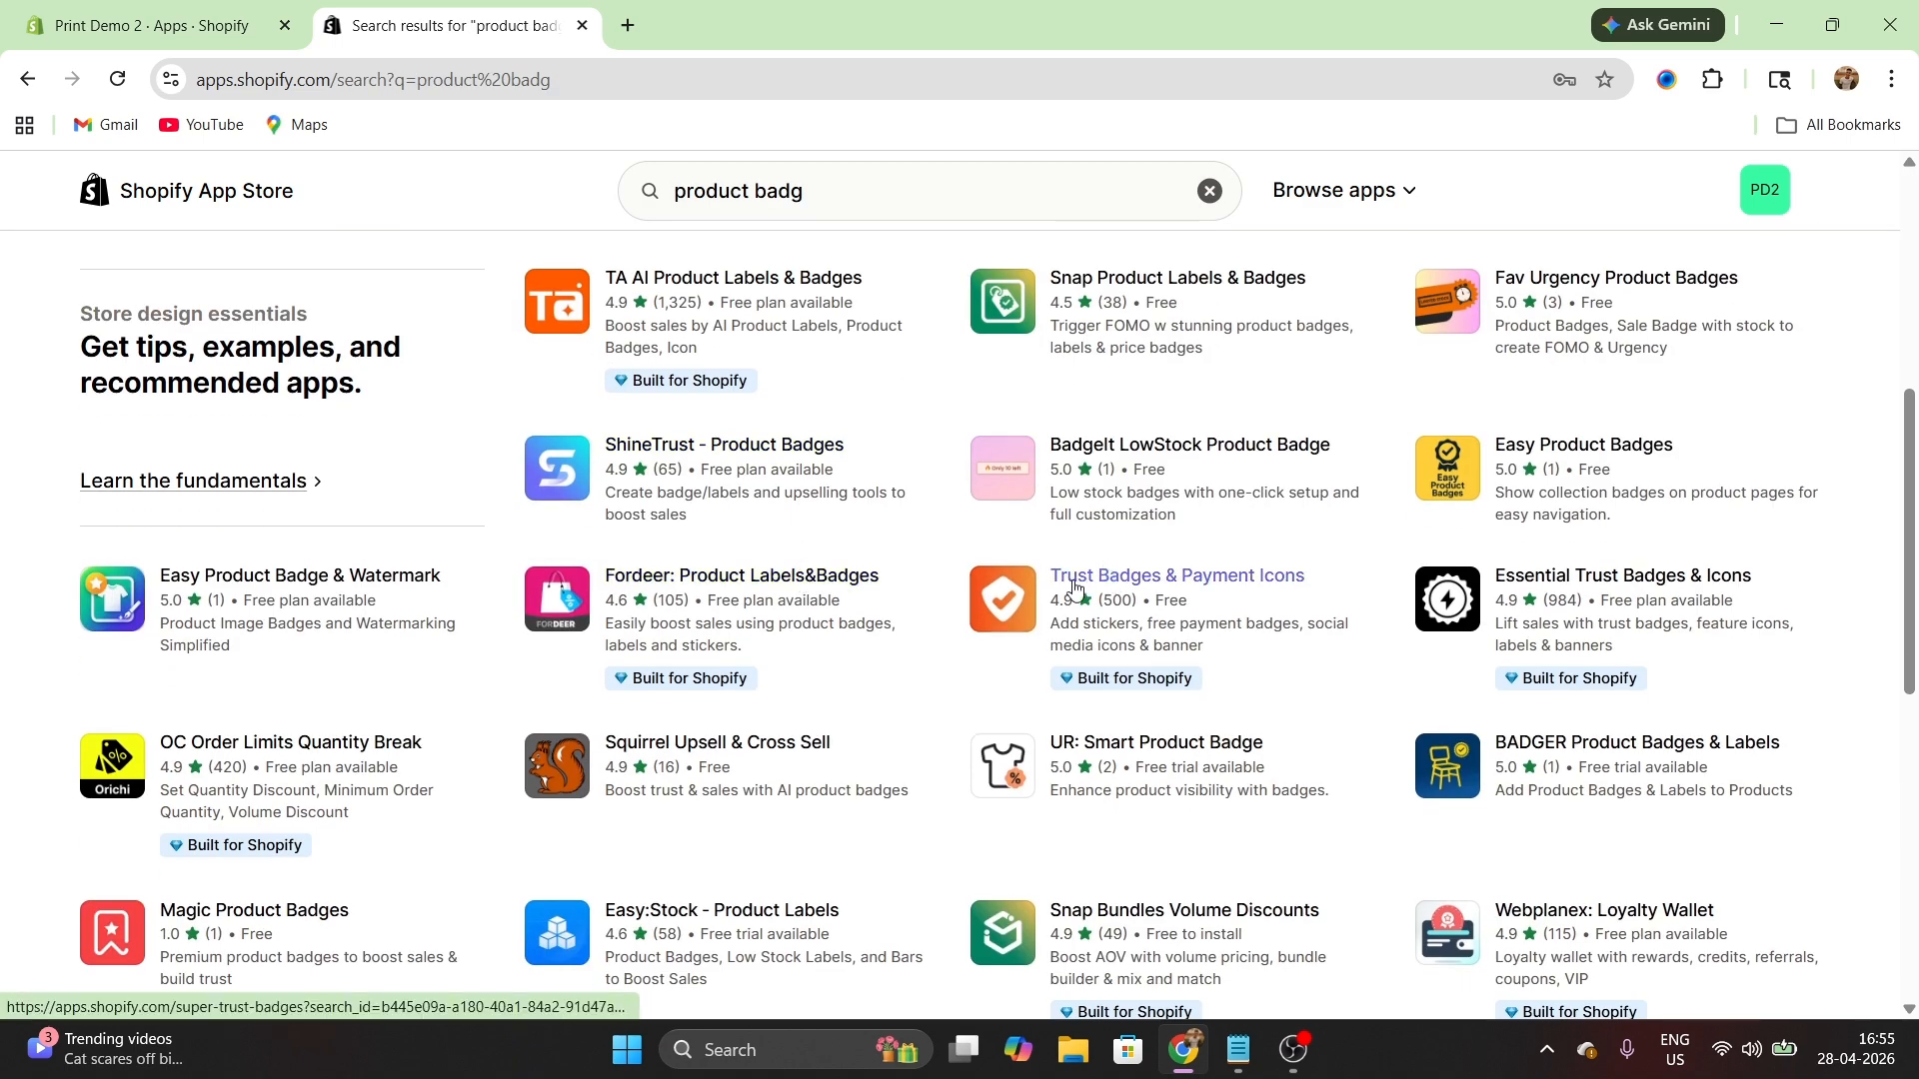
click(1130, 587)
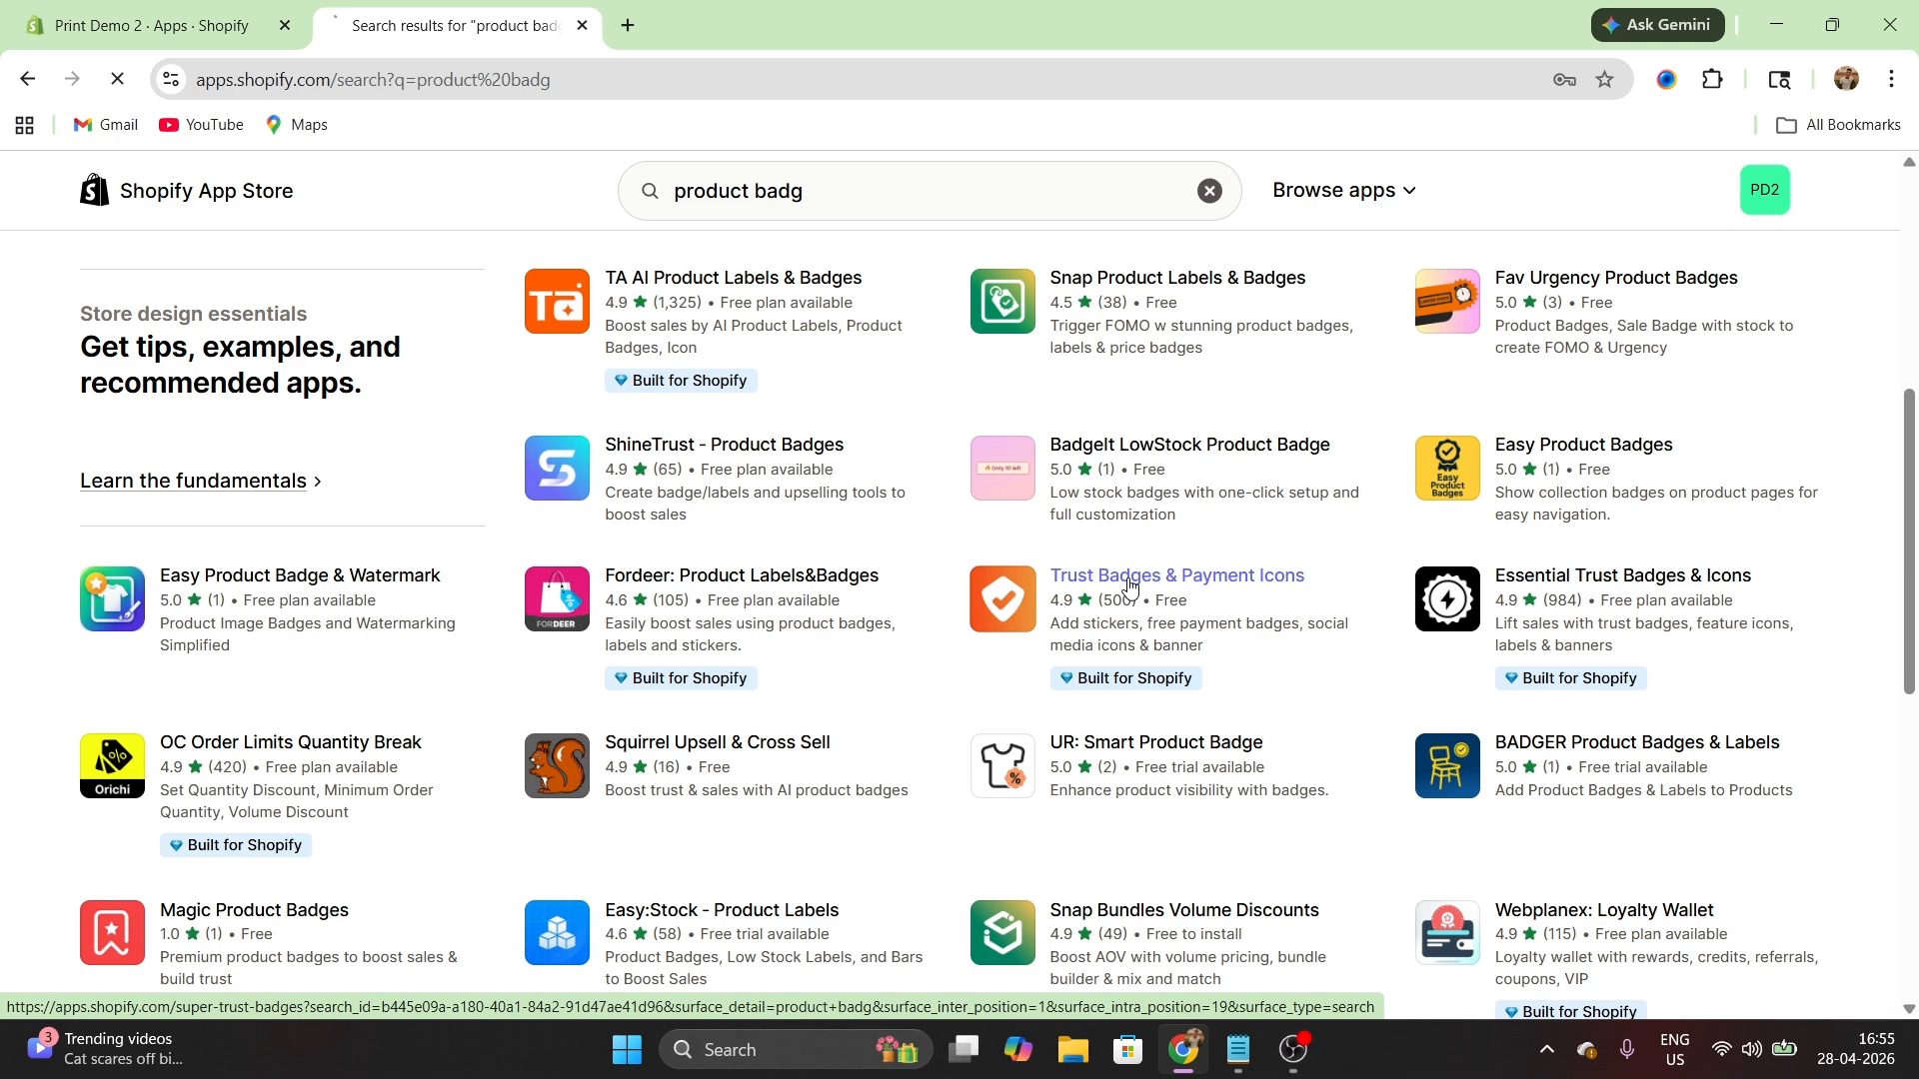
click(271, 800)
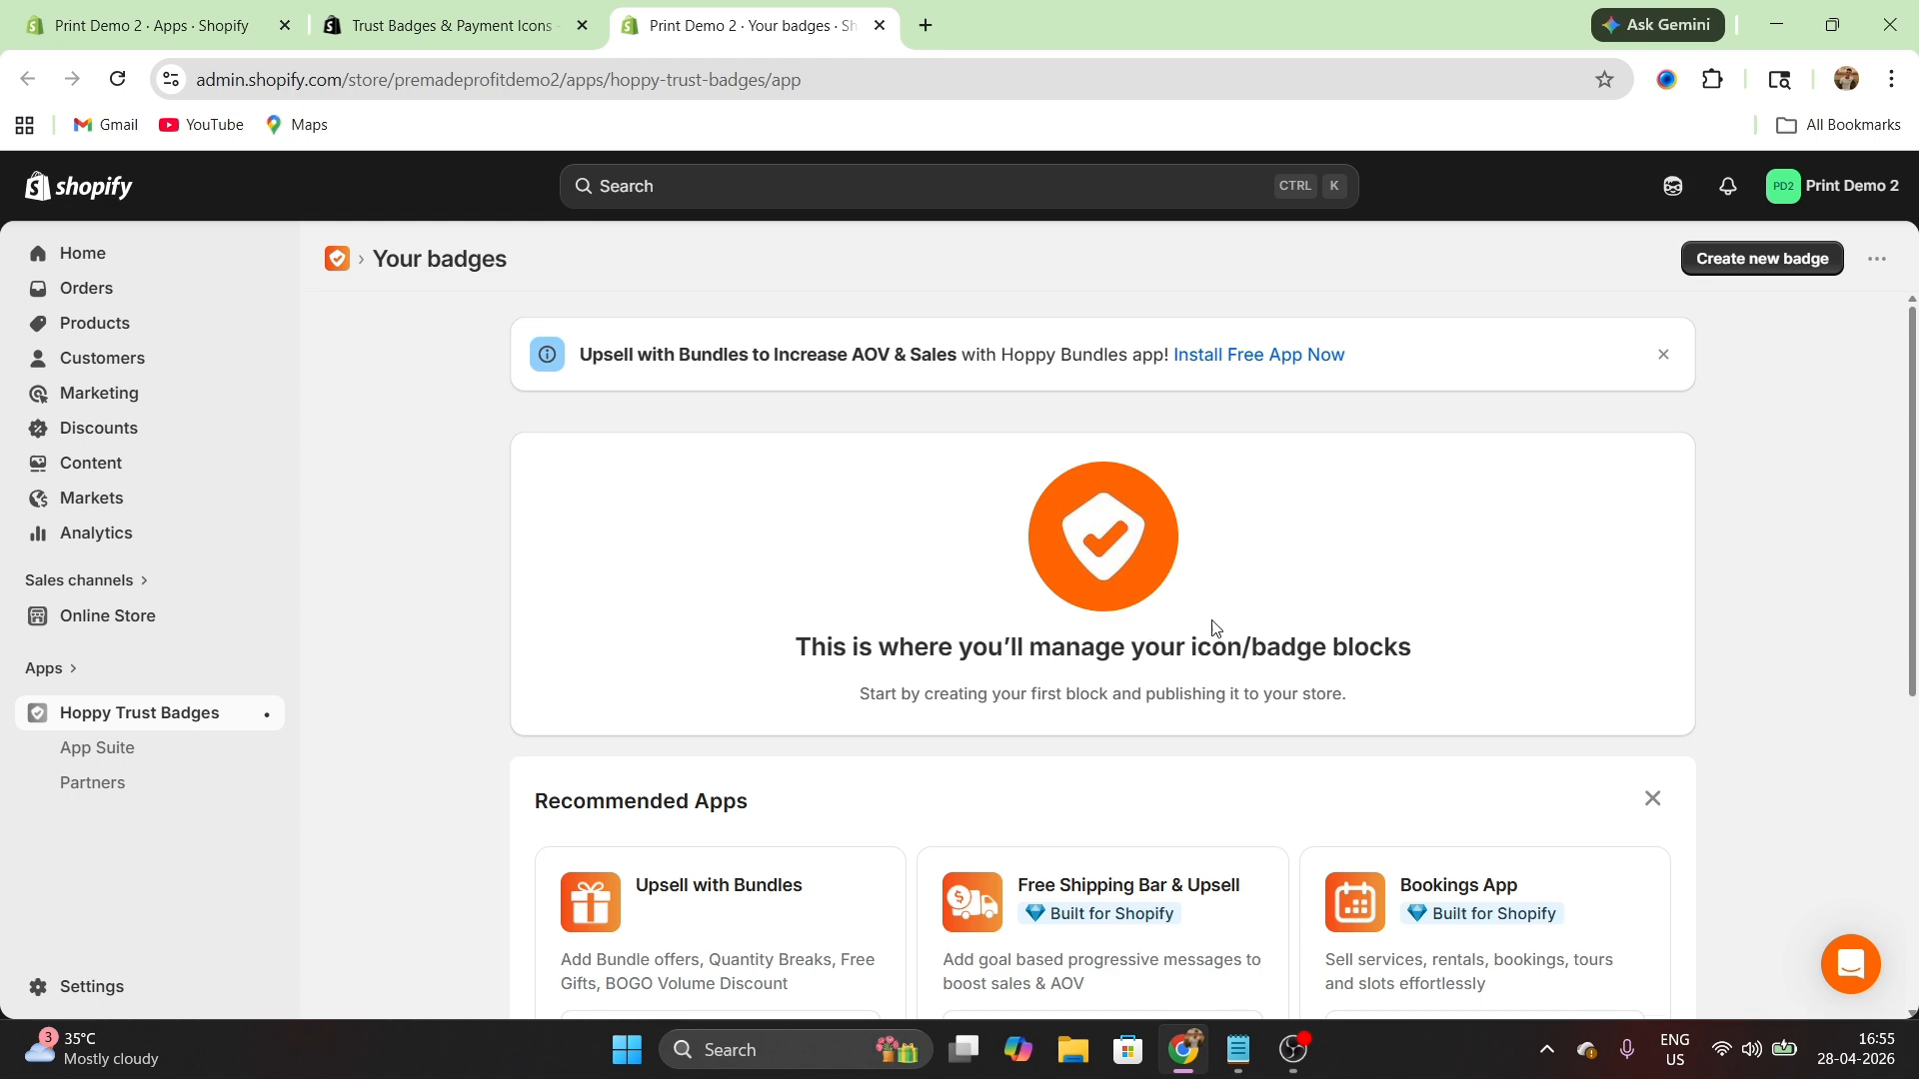
Create a new badge in Hoppy Trust Badges with the Product page placement.
scroll(1193, 616, down, 5)
scroll(1193, 617, up, 5)
click(1764, 258)
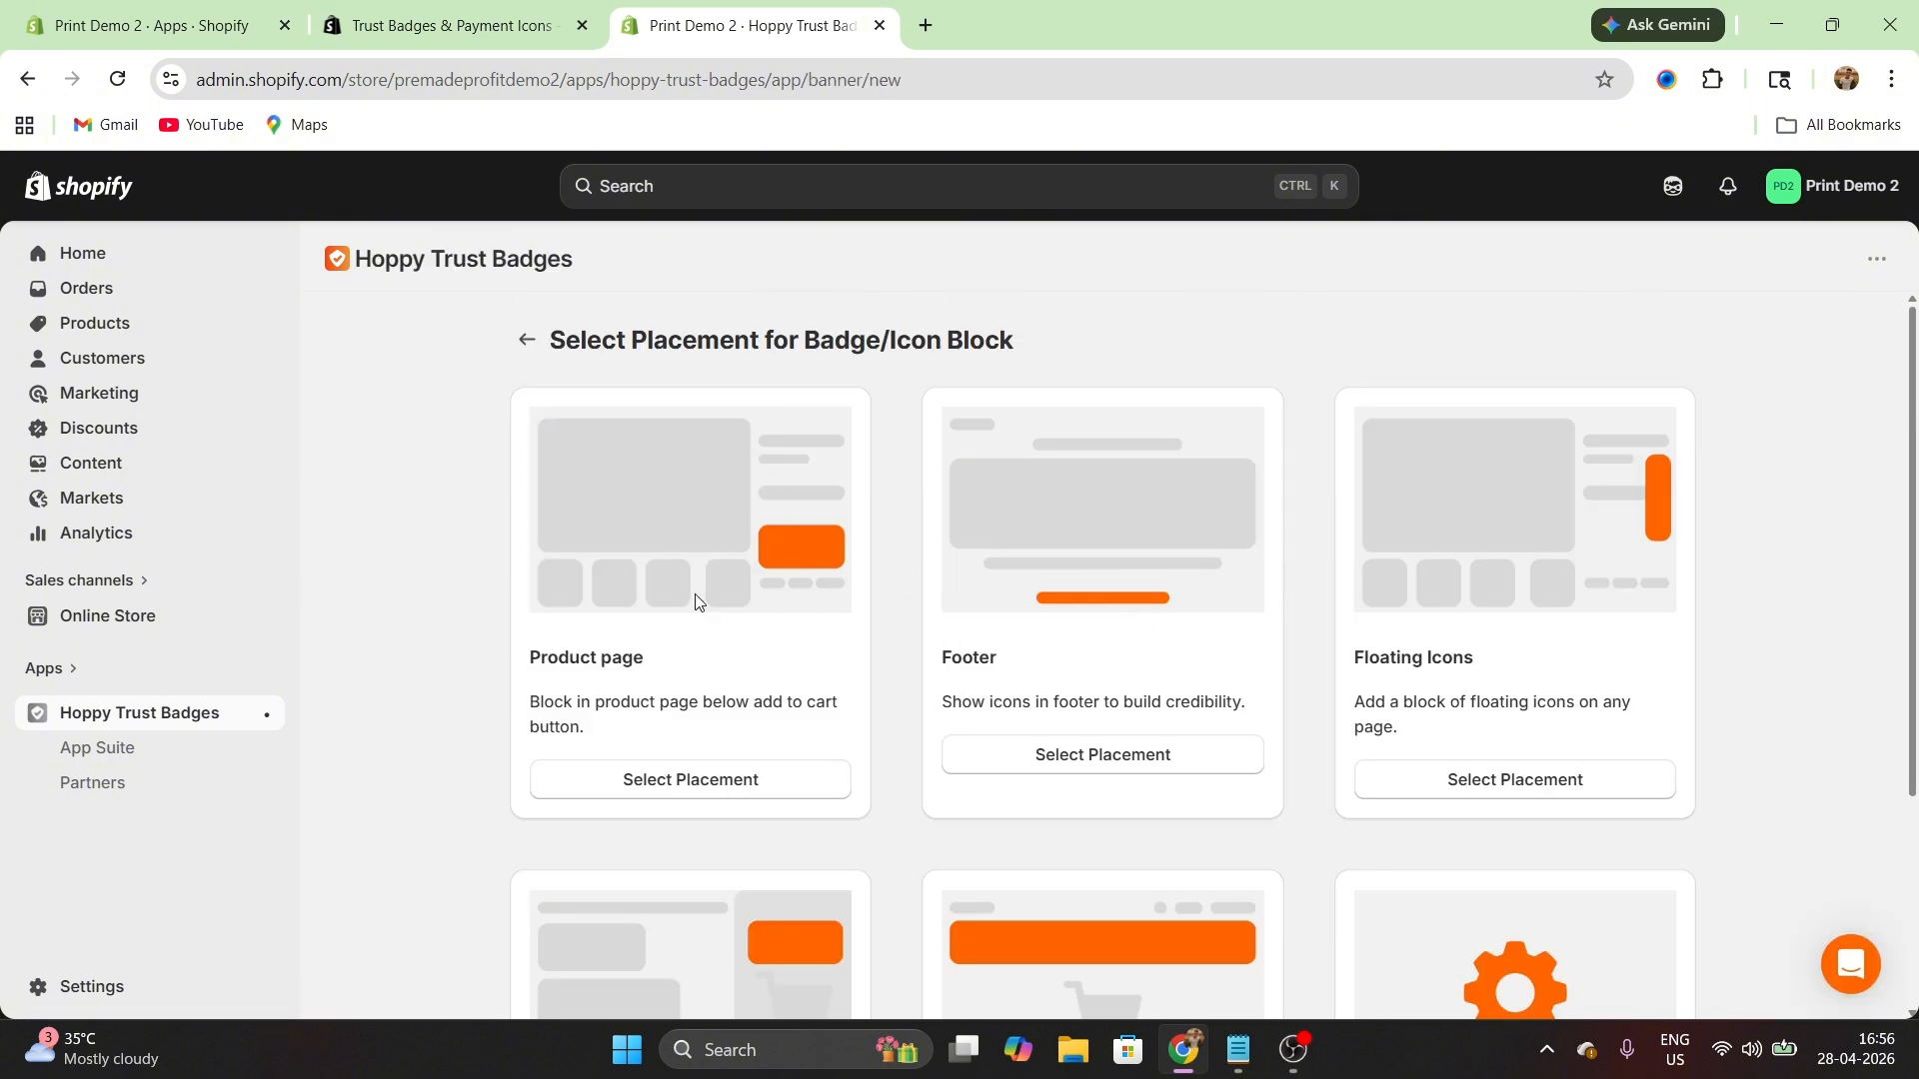
click(656, 790)
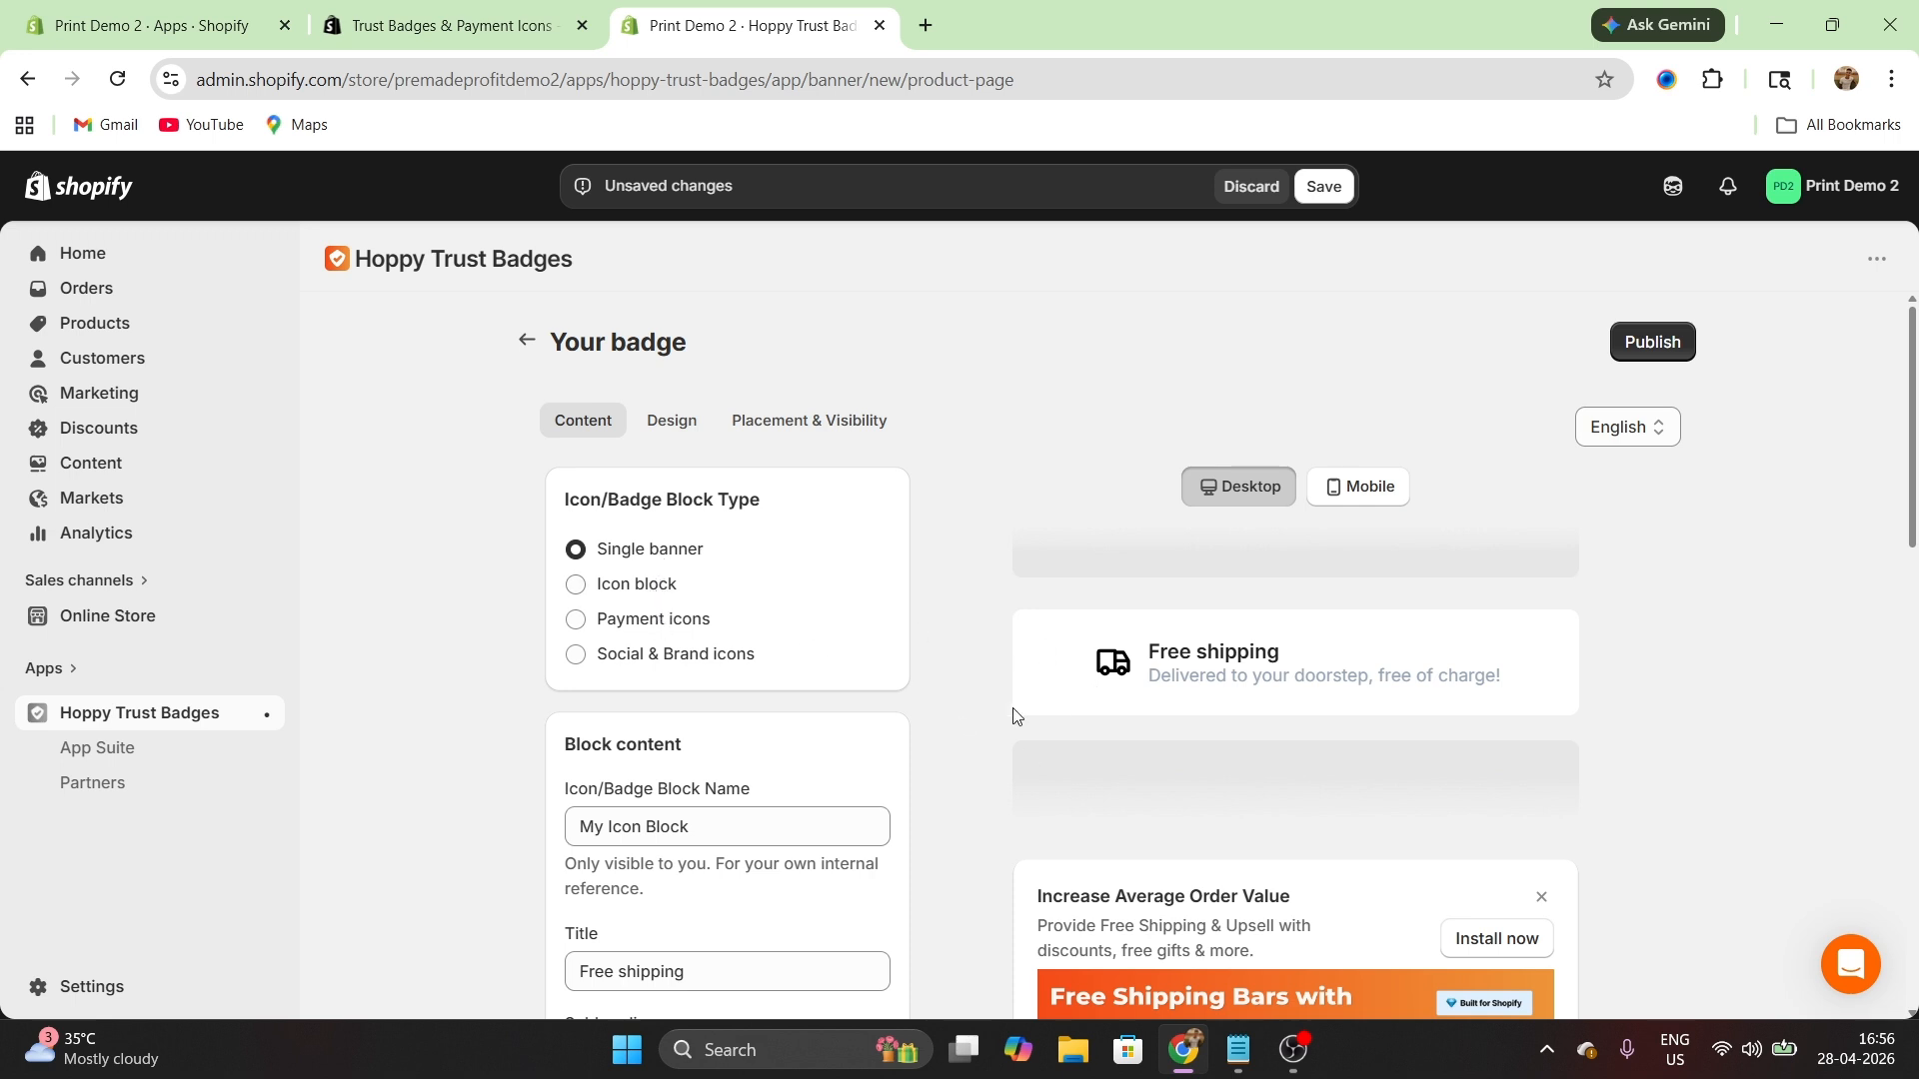
Set the badge type to Icon block and change the Free Shipping icon's subheading to "above 100$".
click(638, 583)
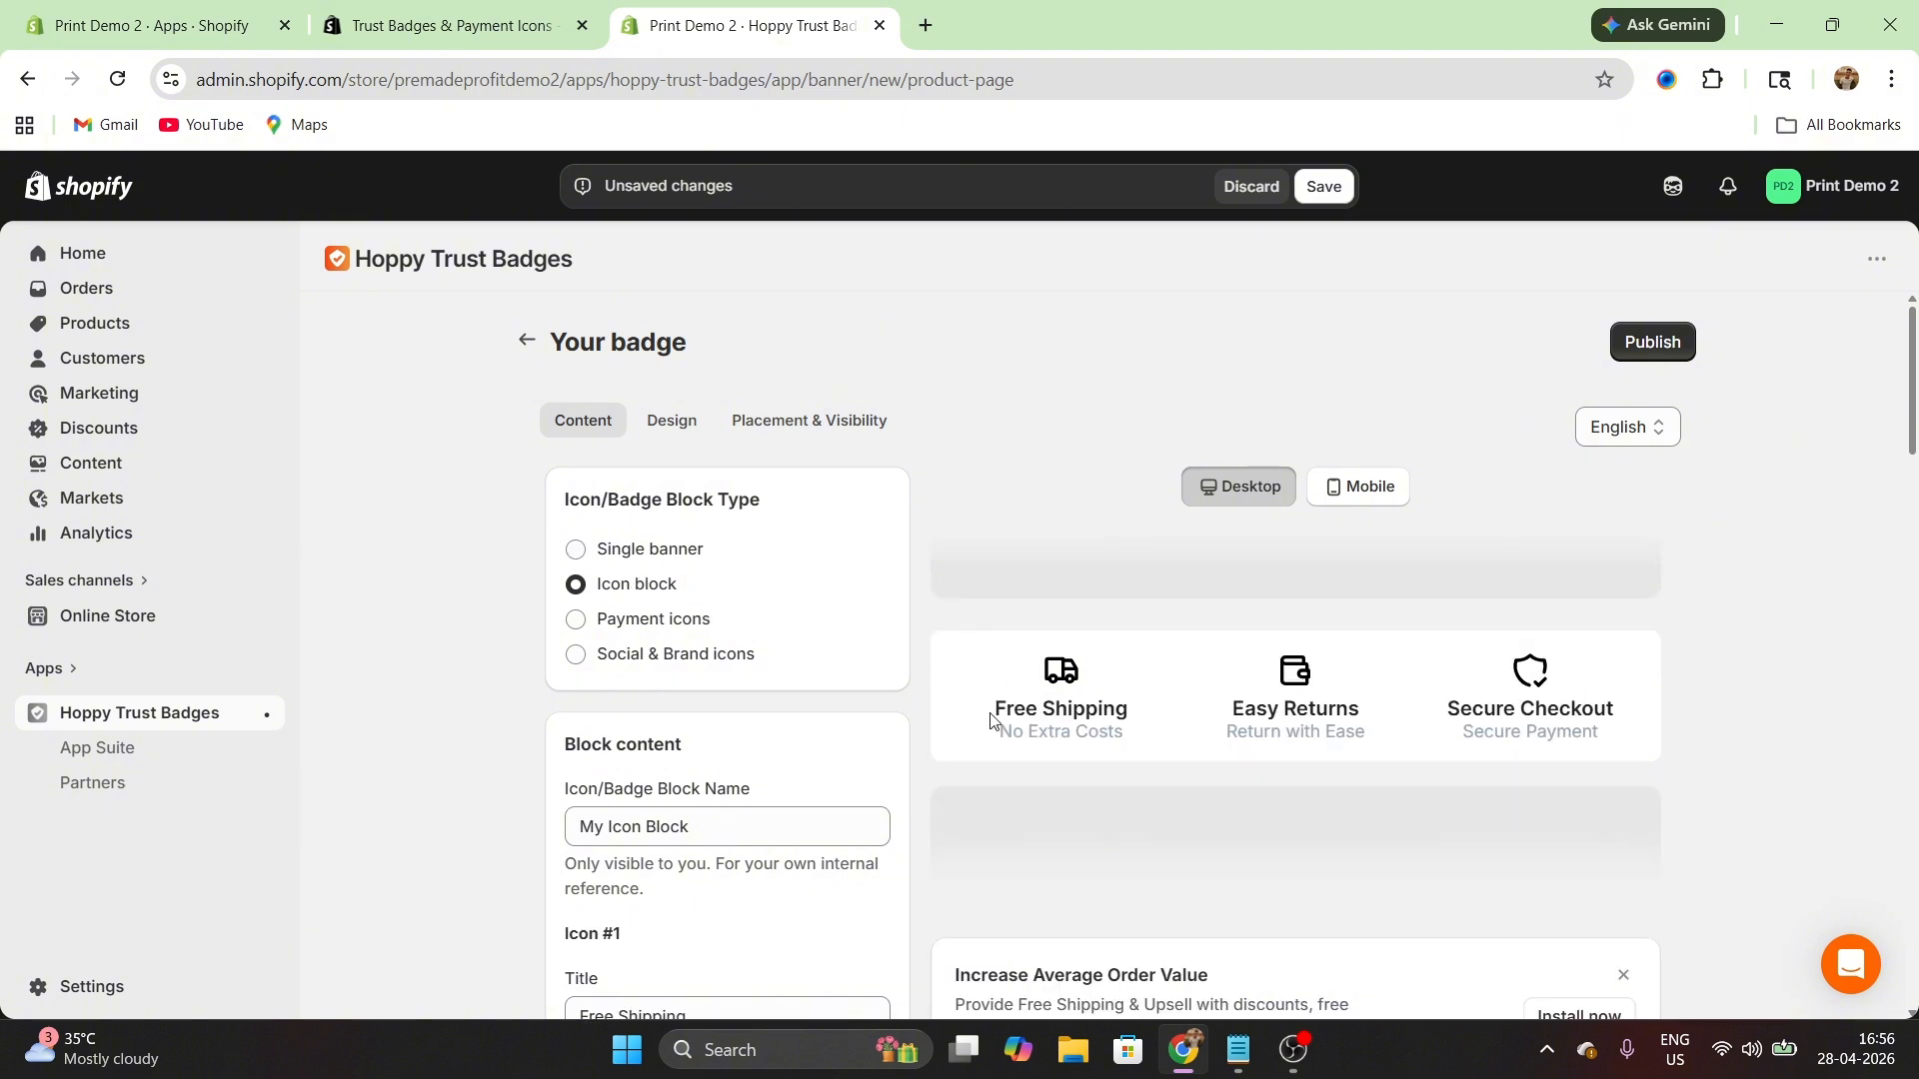
scroll(884, 756, down, 3)
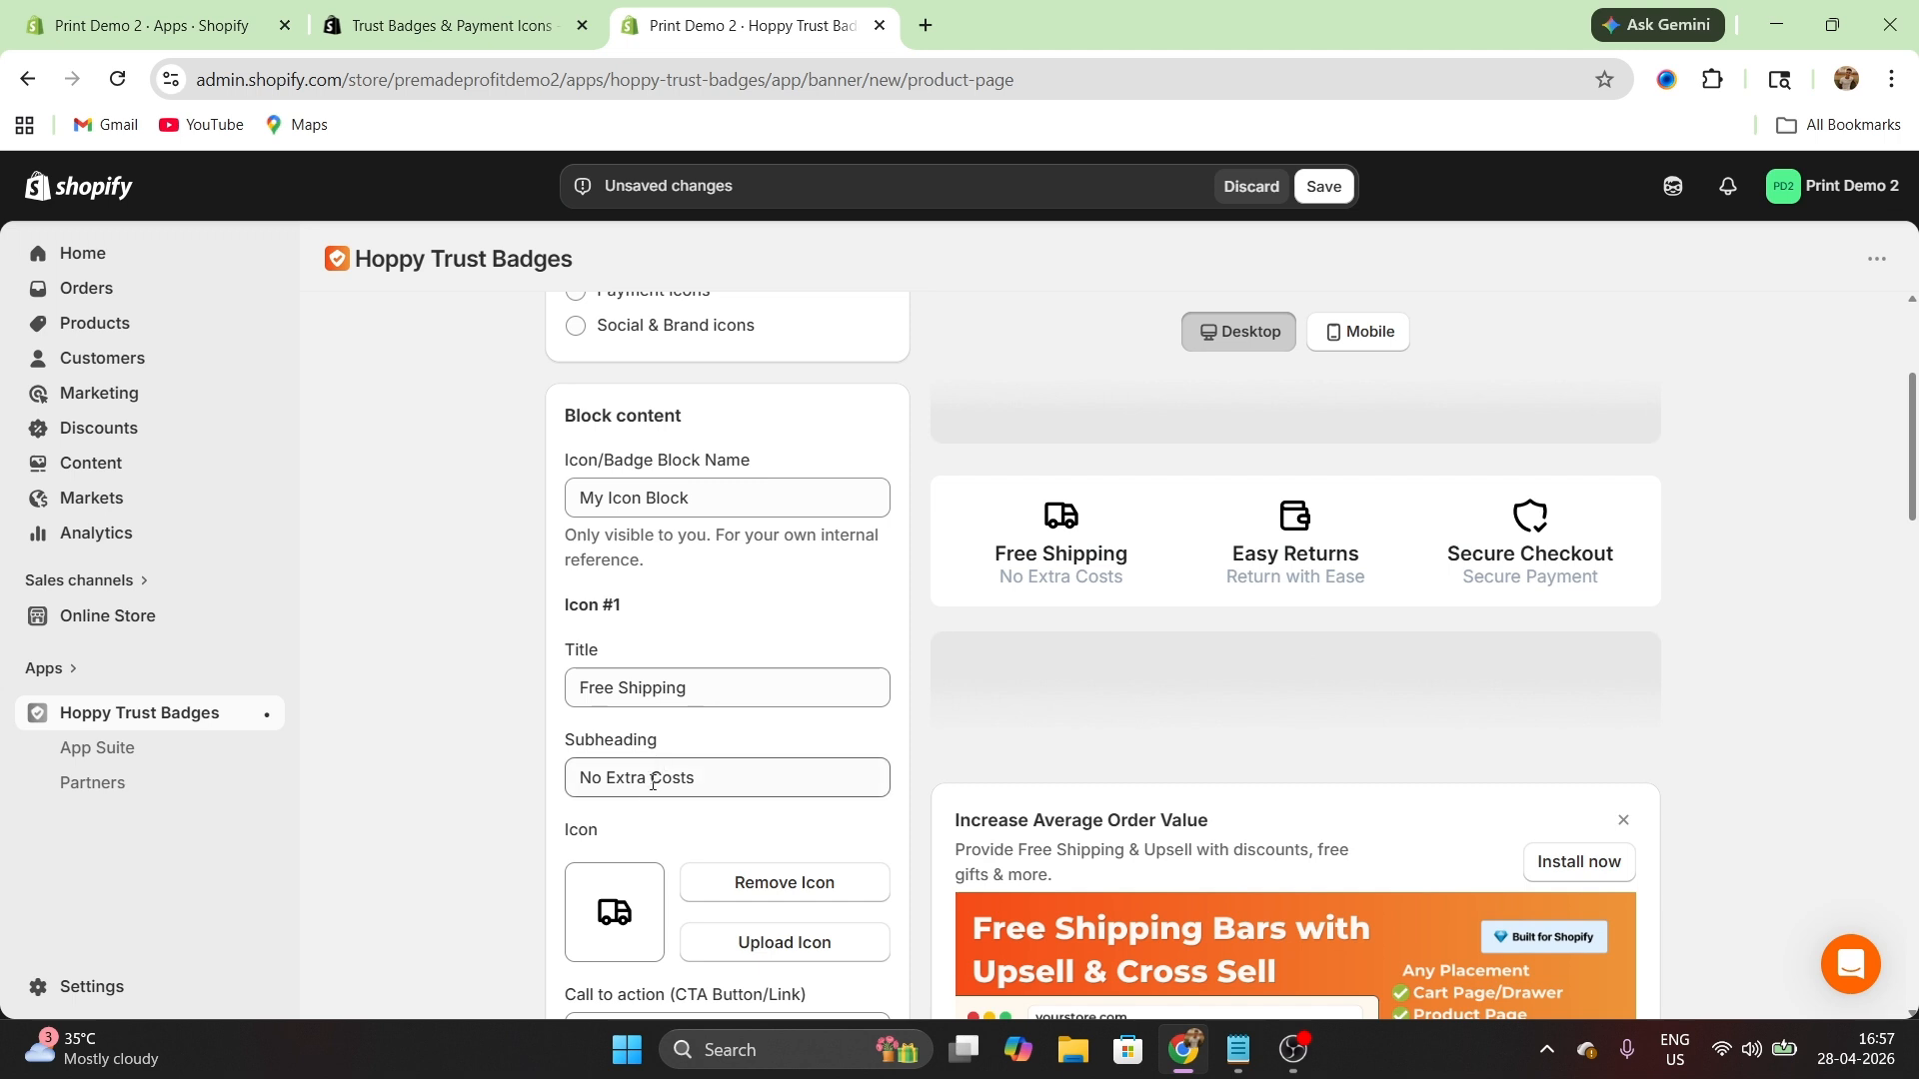
drag(730, 773, 472, 782)
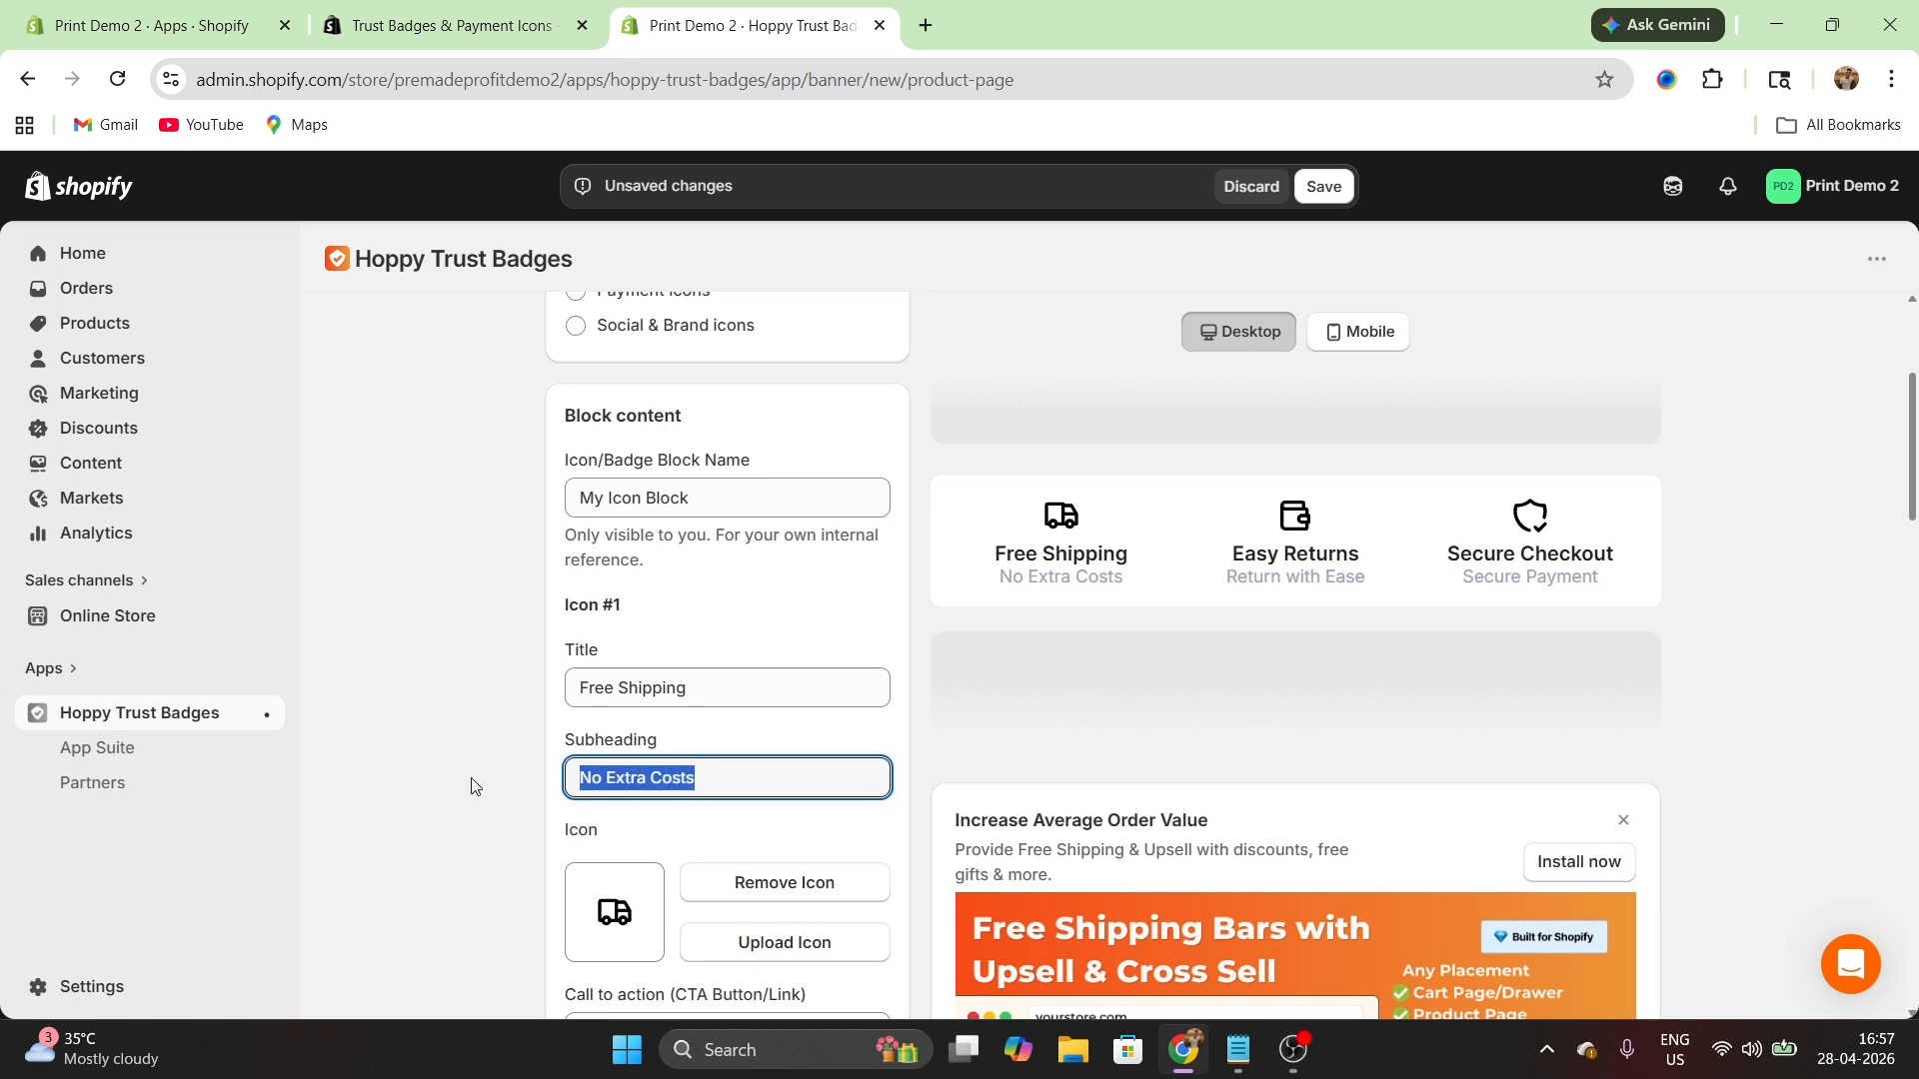
text(above 100$)
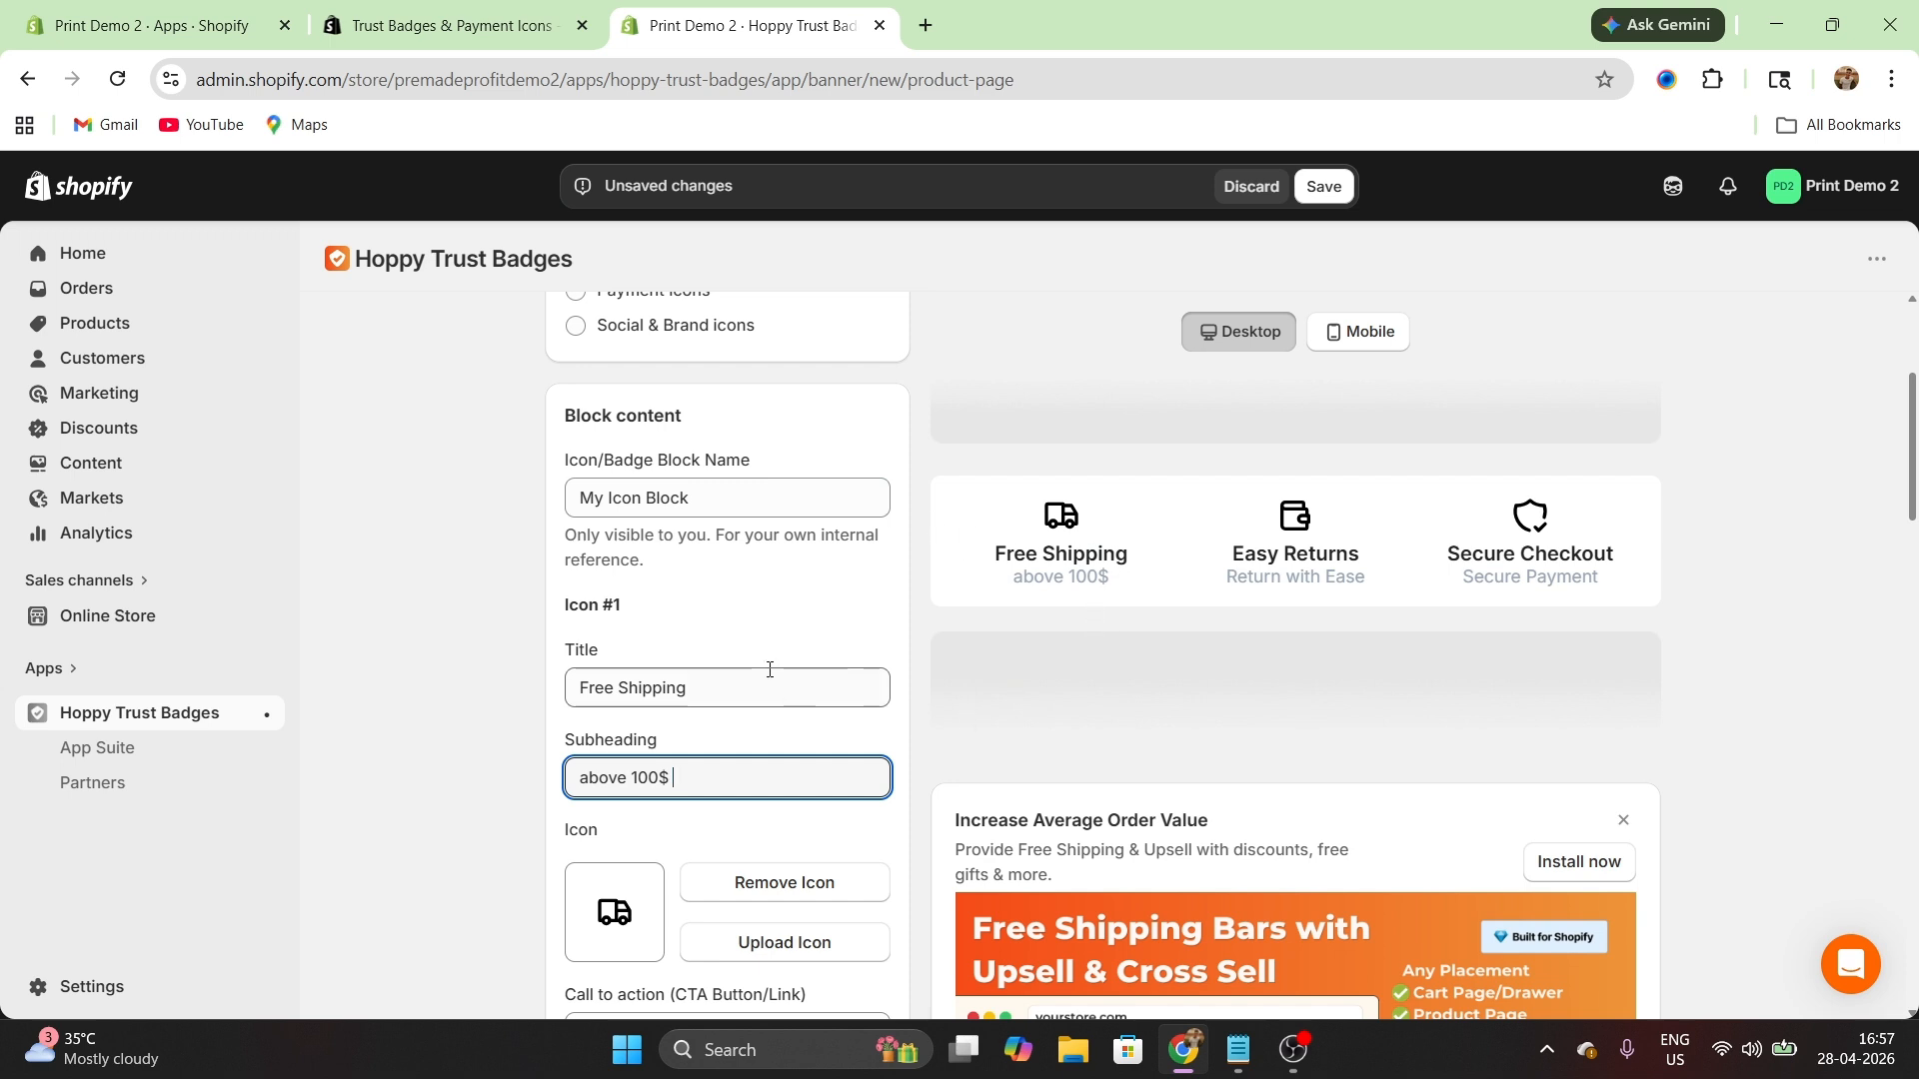
scroll(771, 672, down, 3)
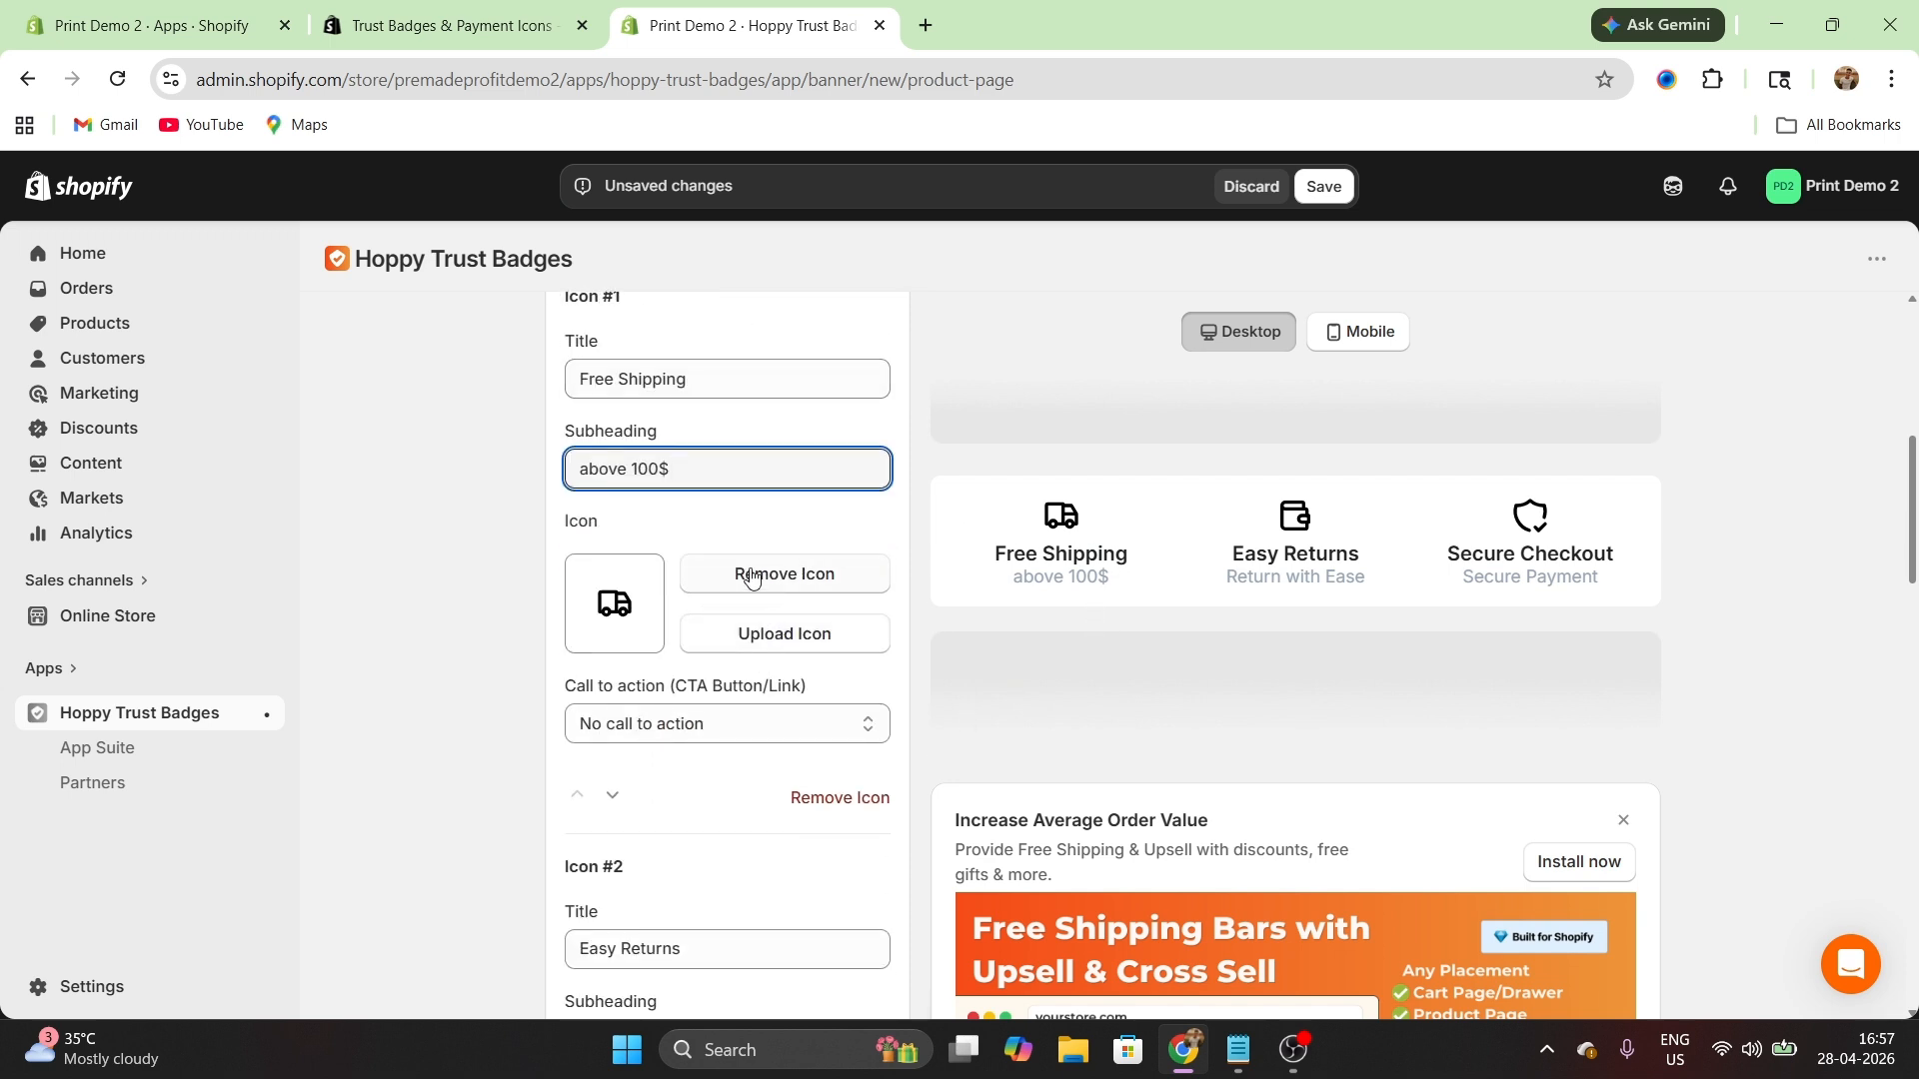
click(779, 642)
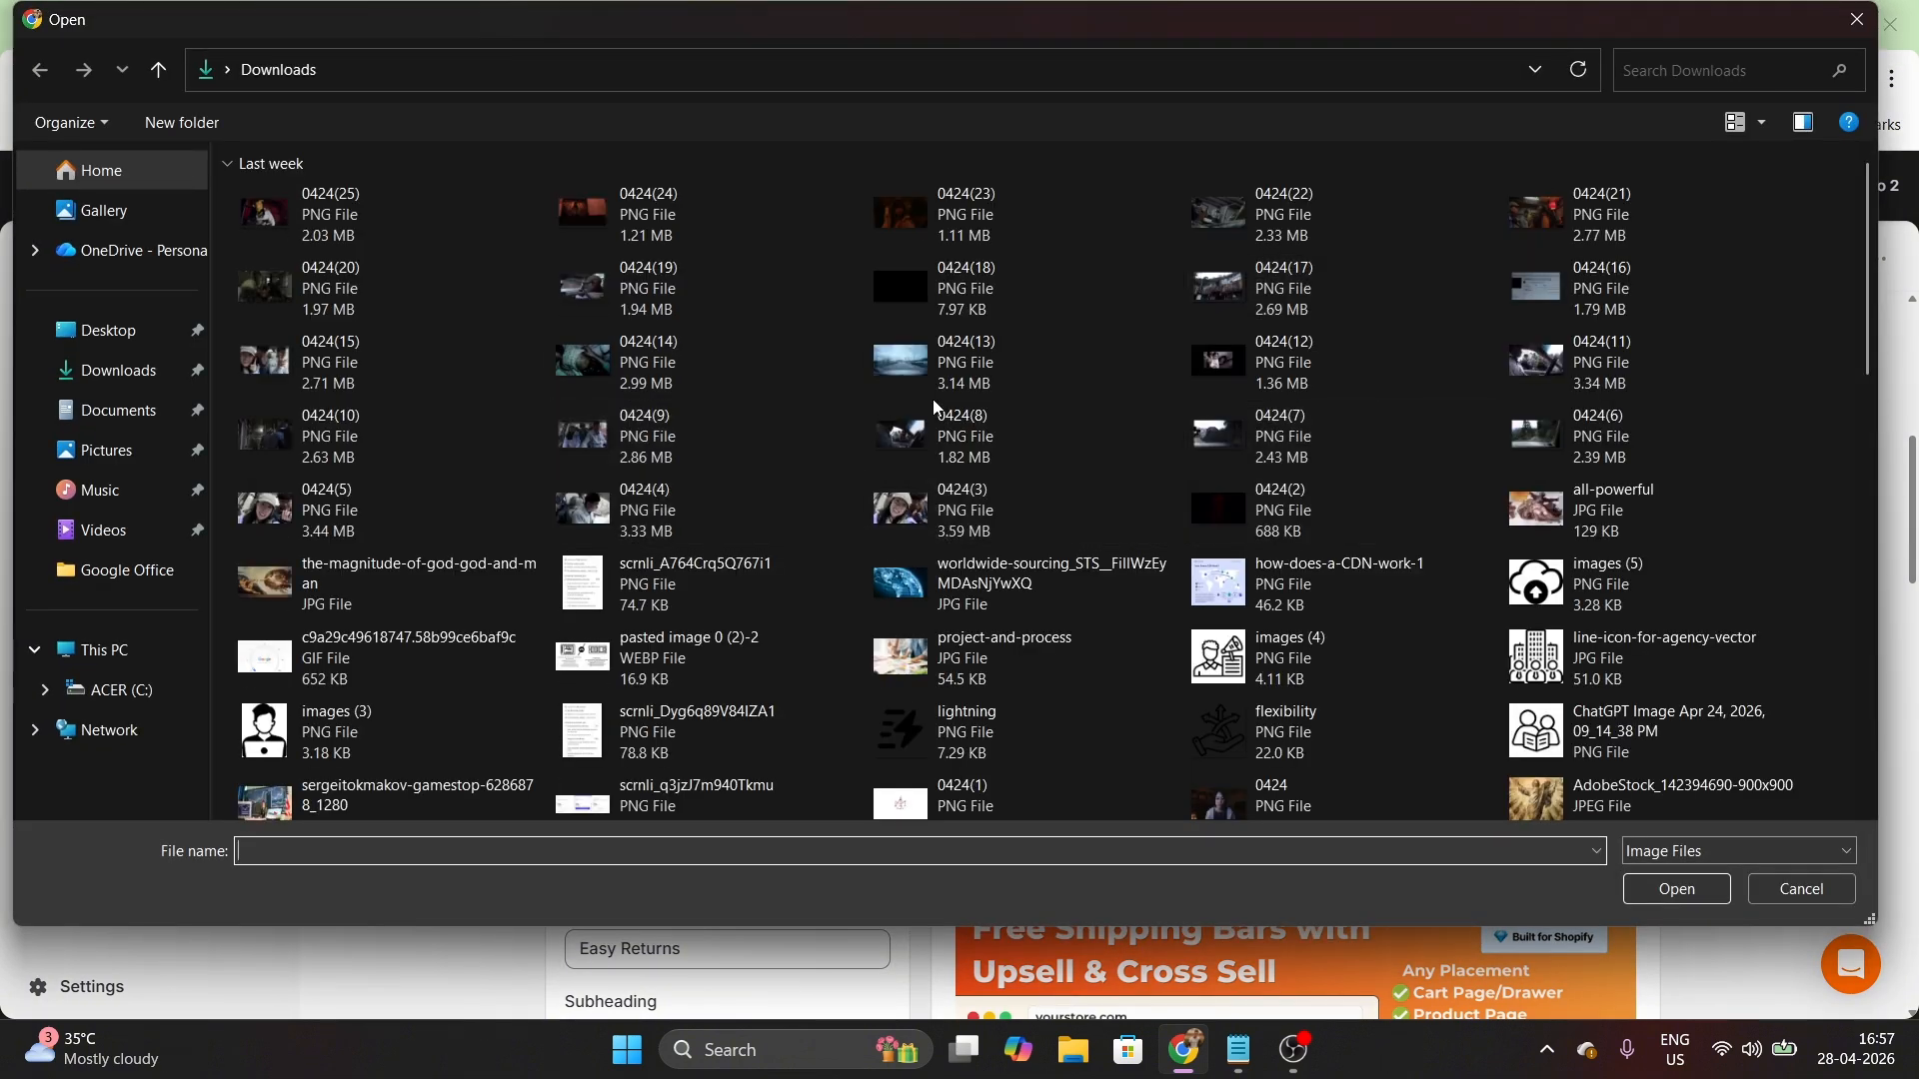
click(1865, 23)
Try Add Button with Link as the Free Shipping icon's call to action, and restore No call to action.
click(671, 724)
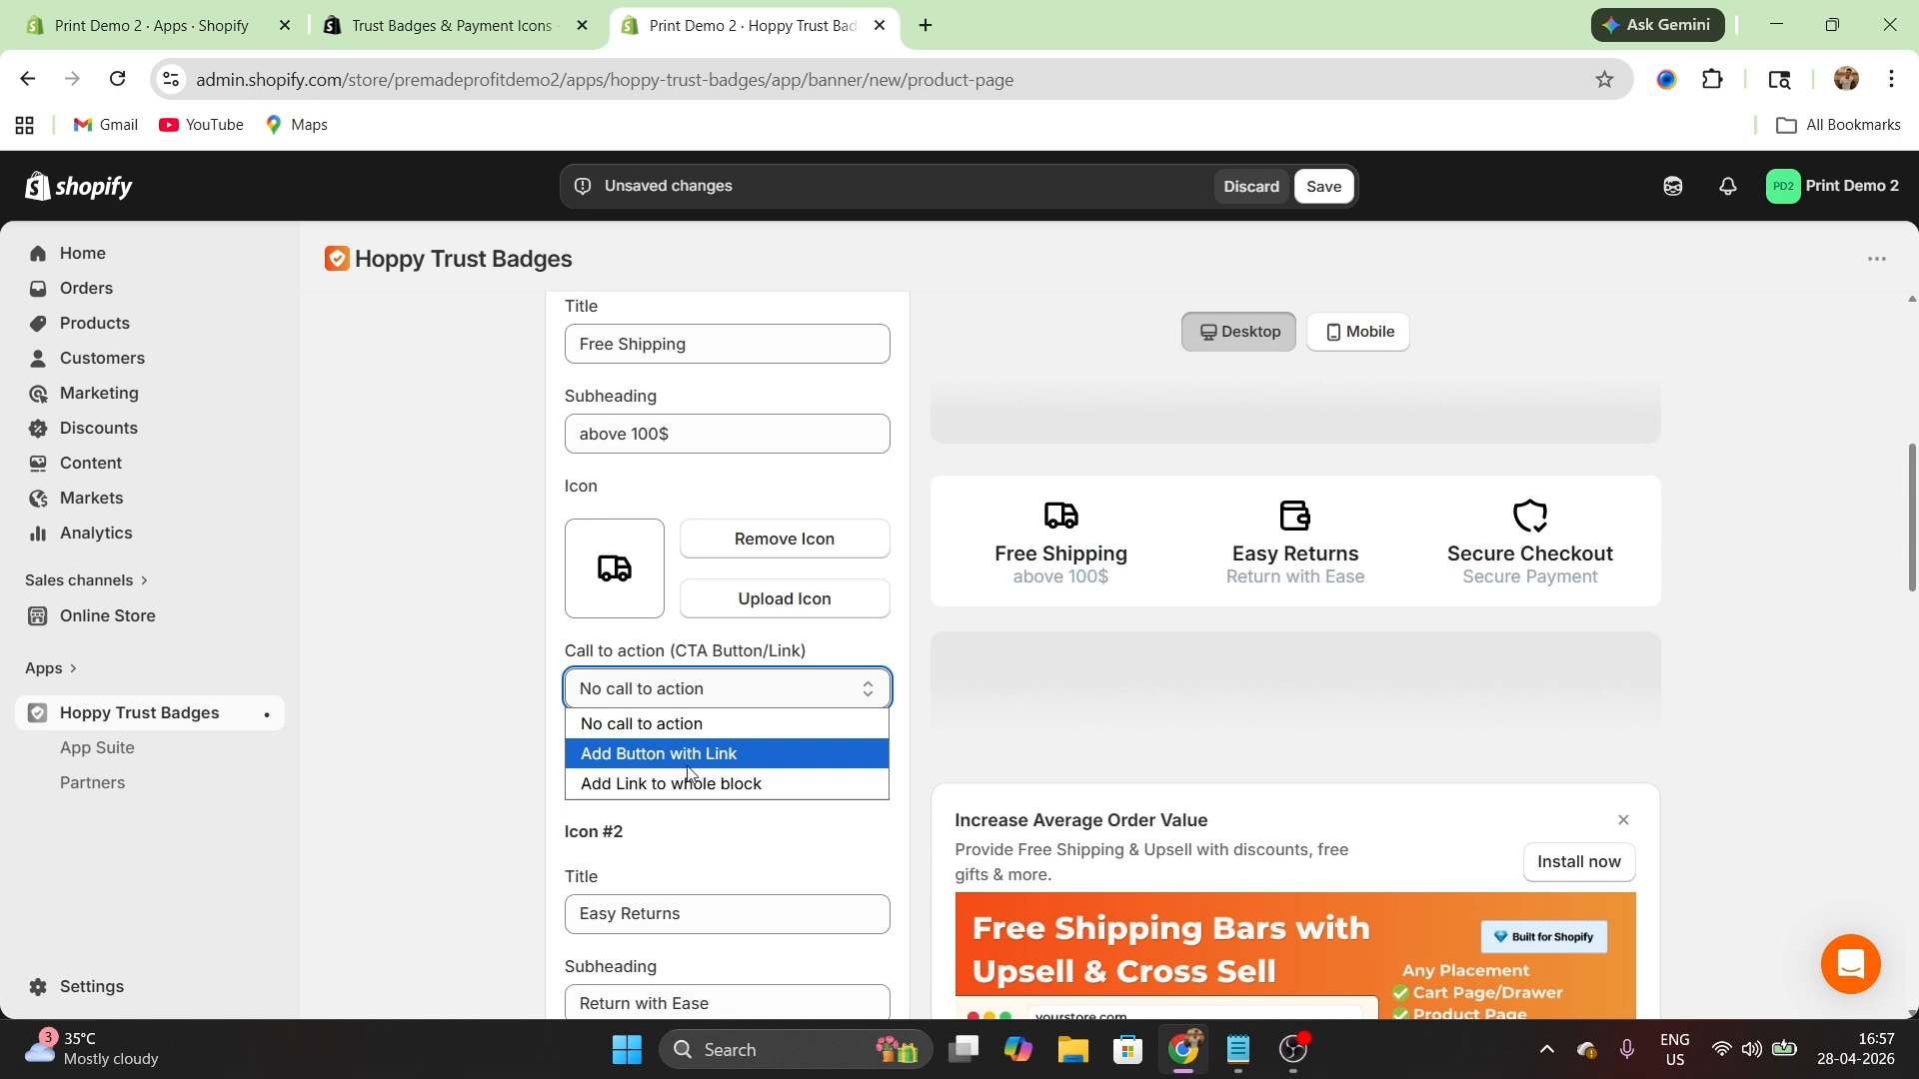
click(675, 756)
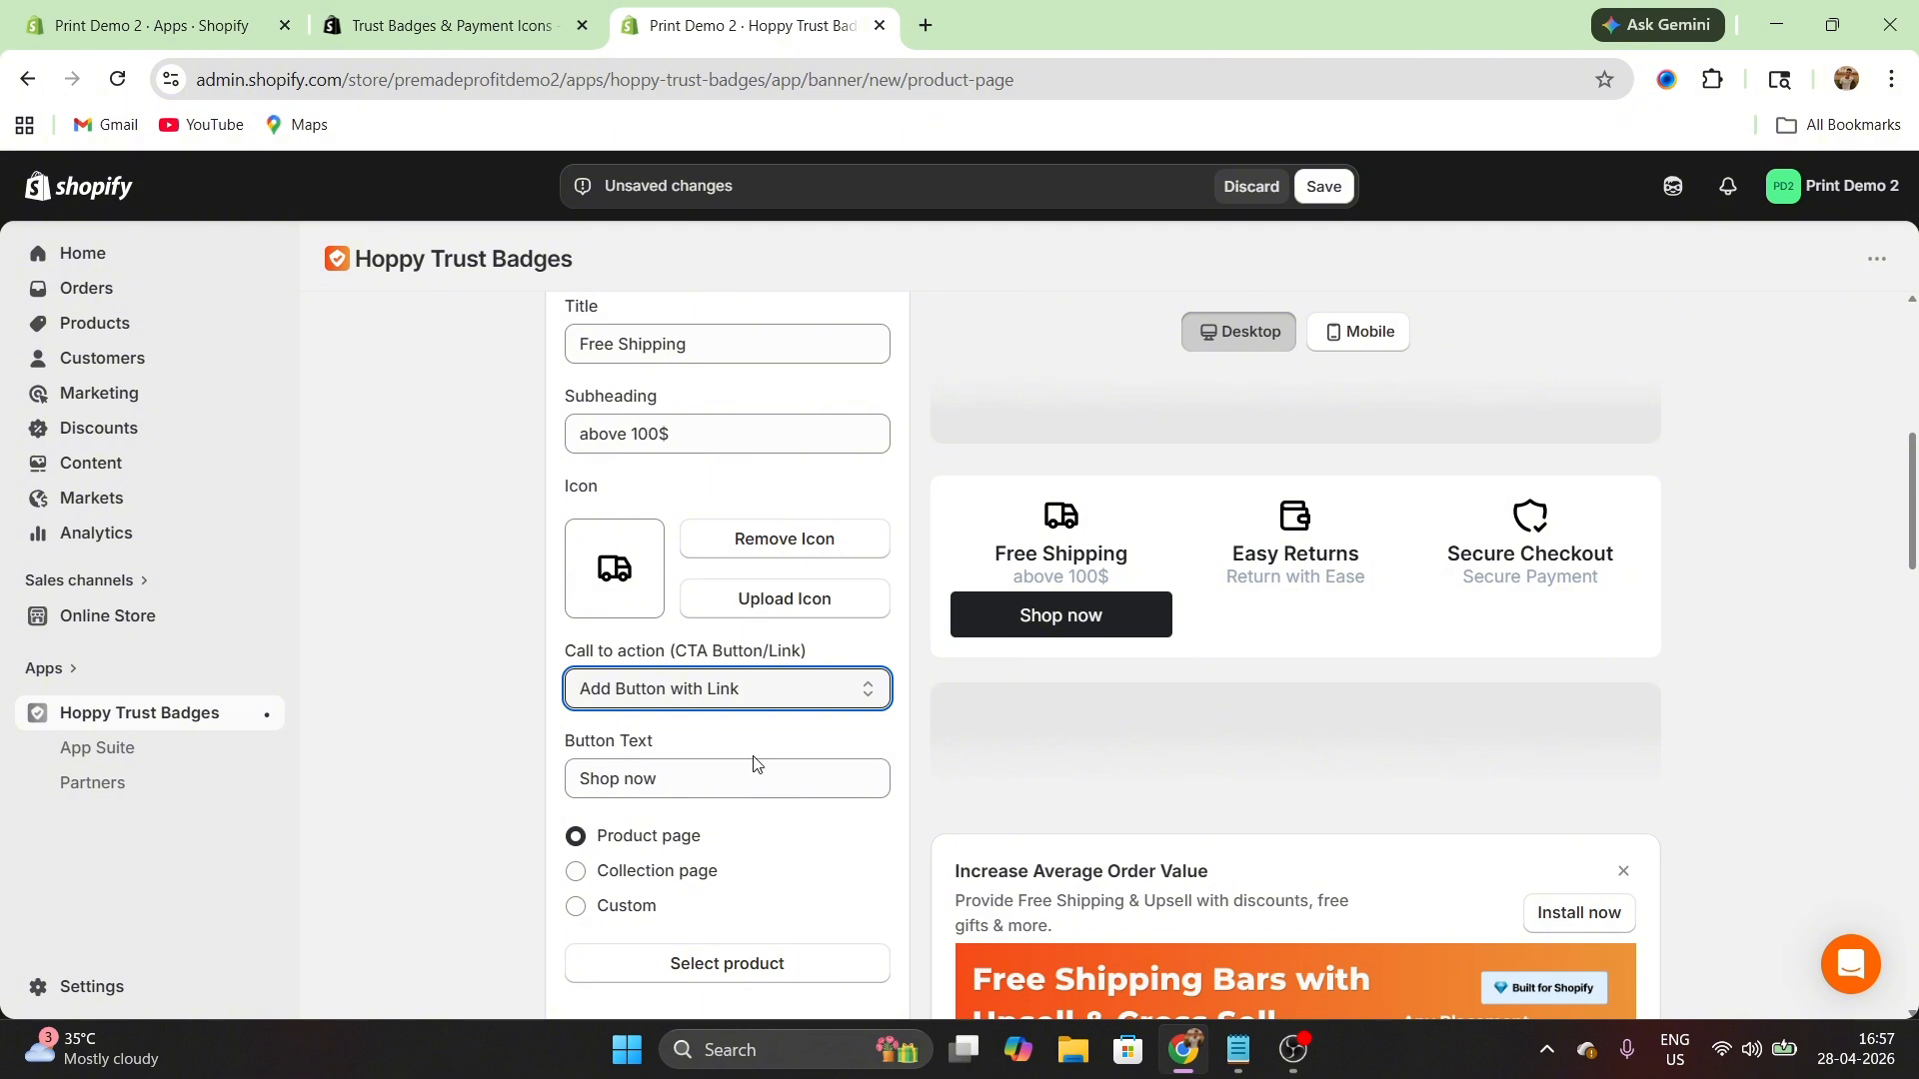
scroll(753, 764, down, 1)
click(760, 631)
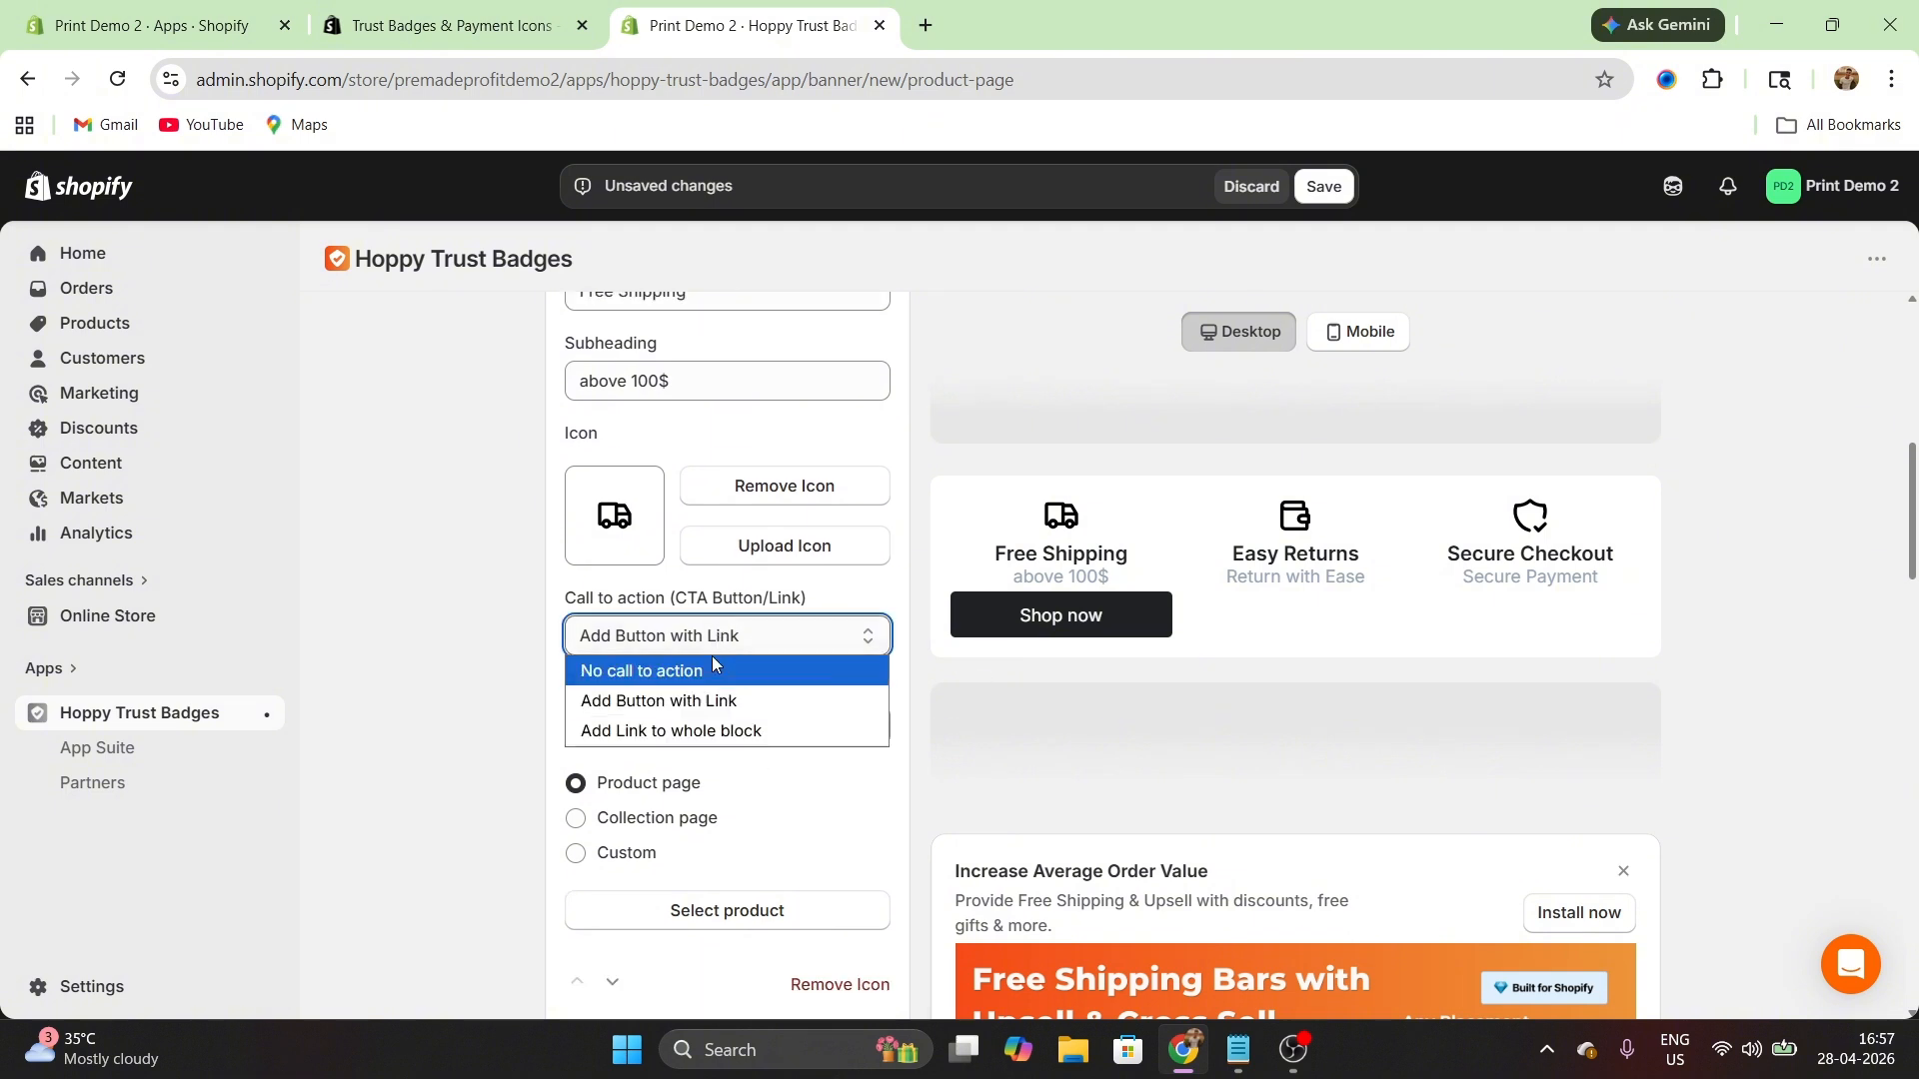
click(700, 676)
Add a fourth icon to the end of the icon block and remove it again.
scroll(775, 739, down, 1)
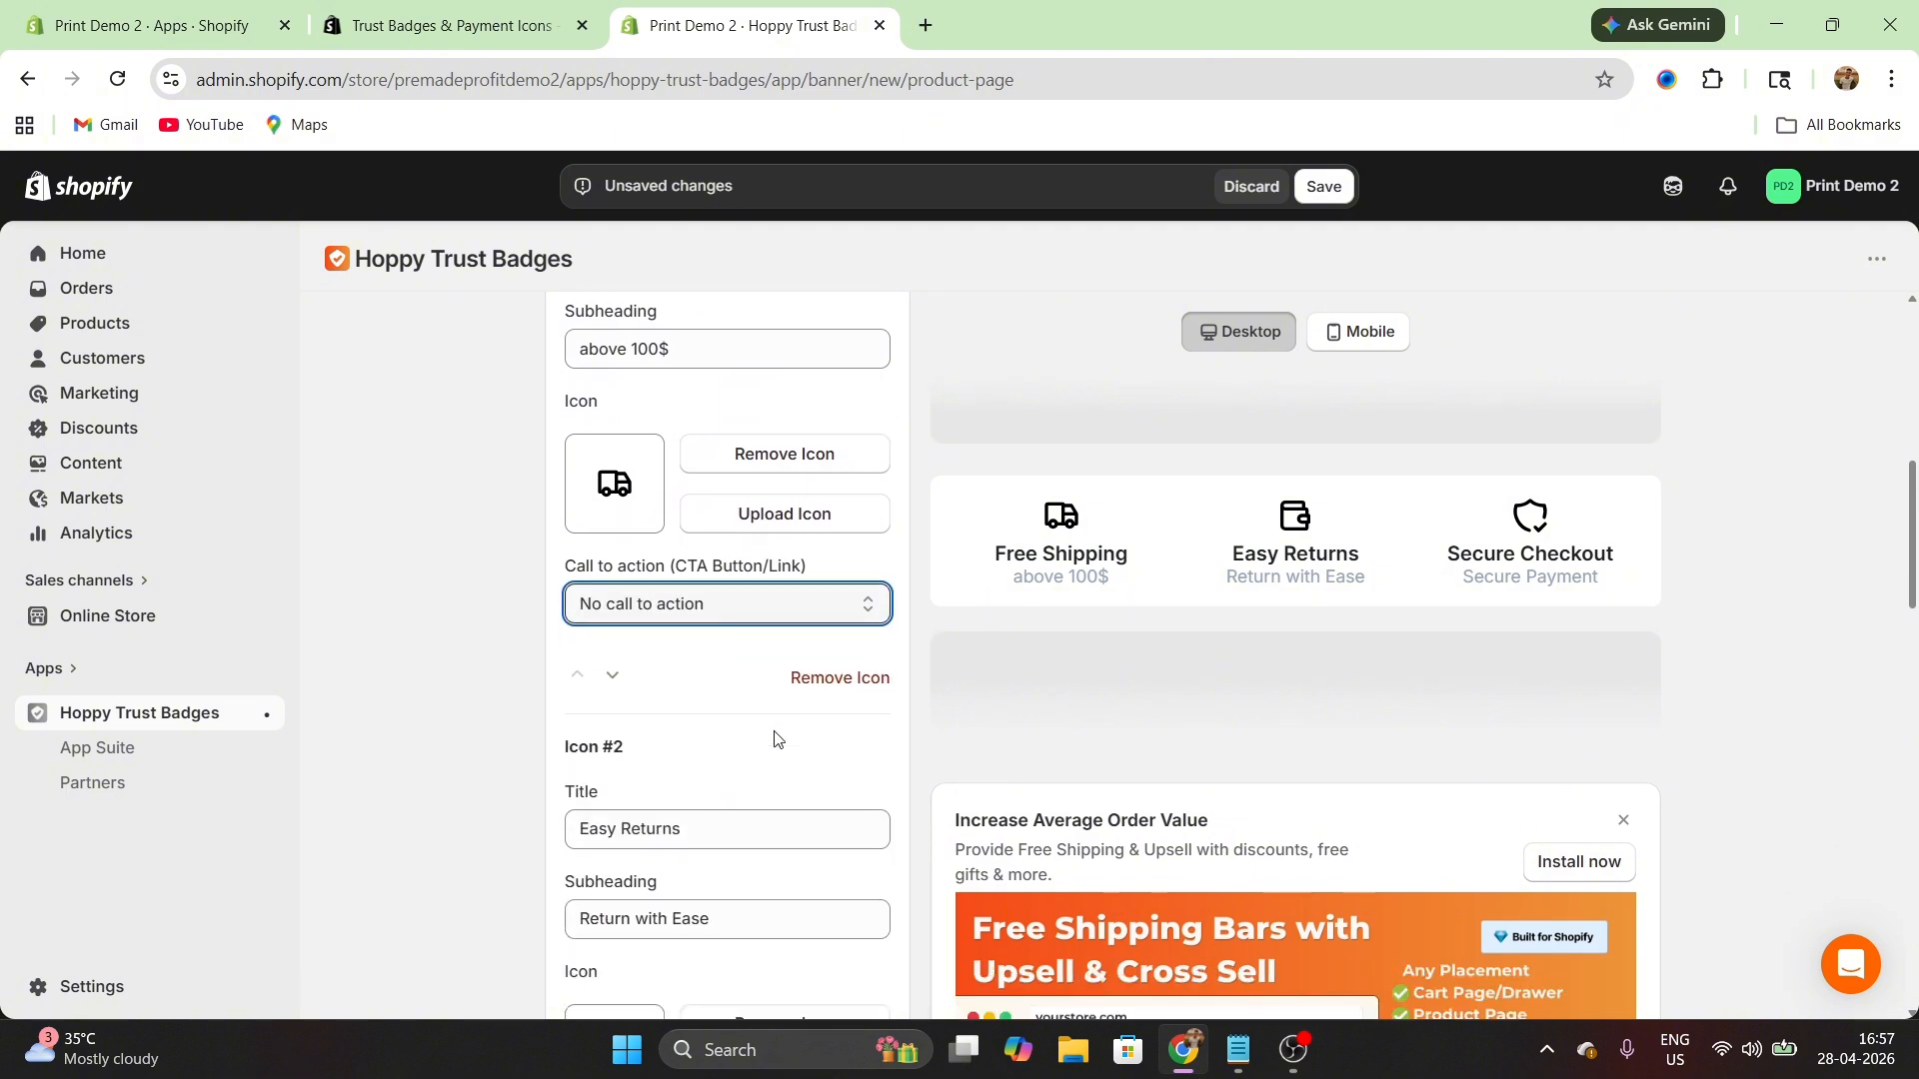
scroll(777, 738, down, 5)
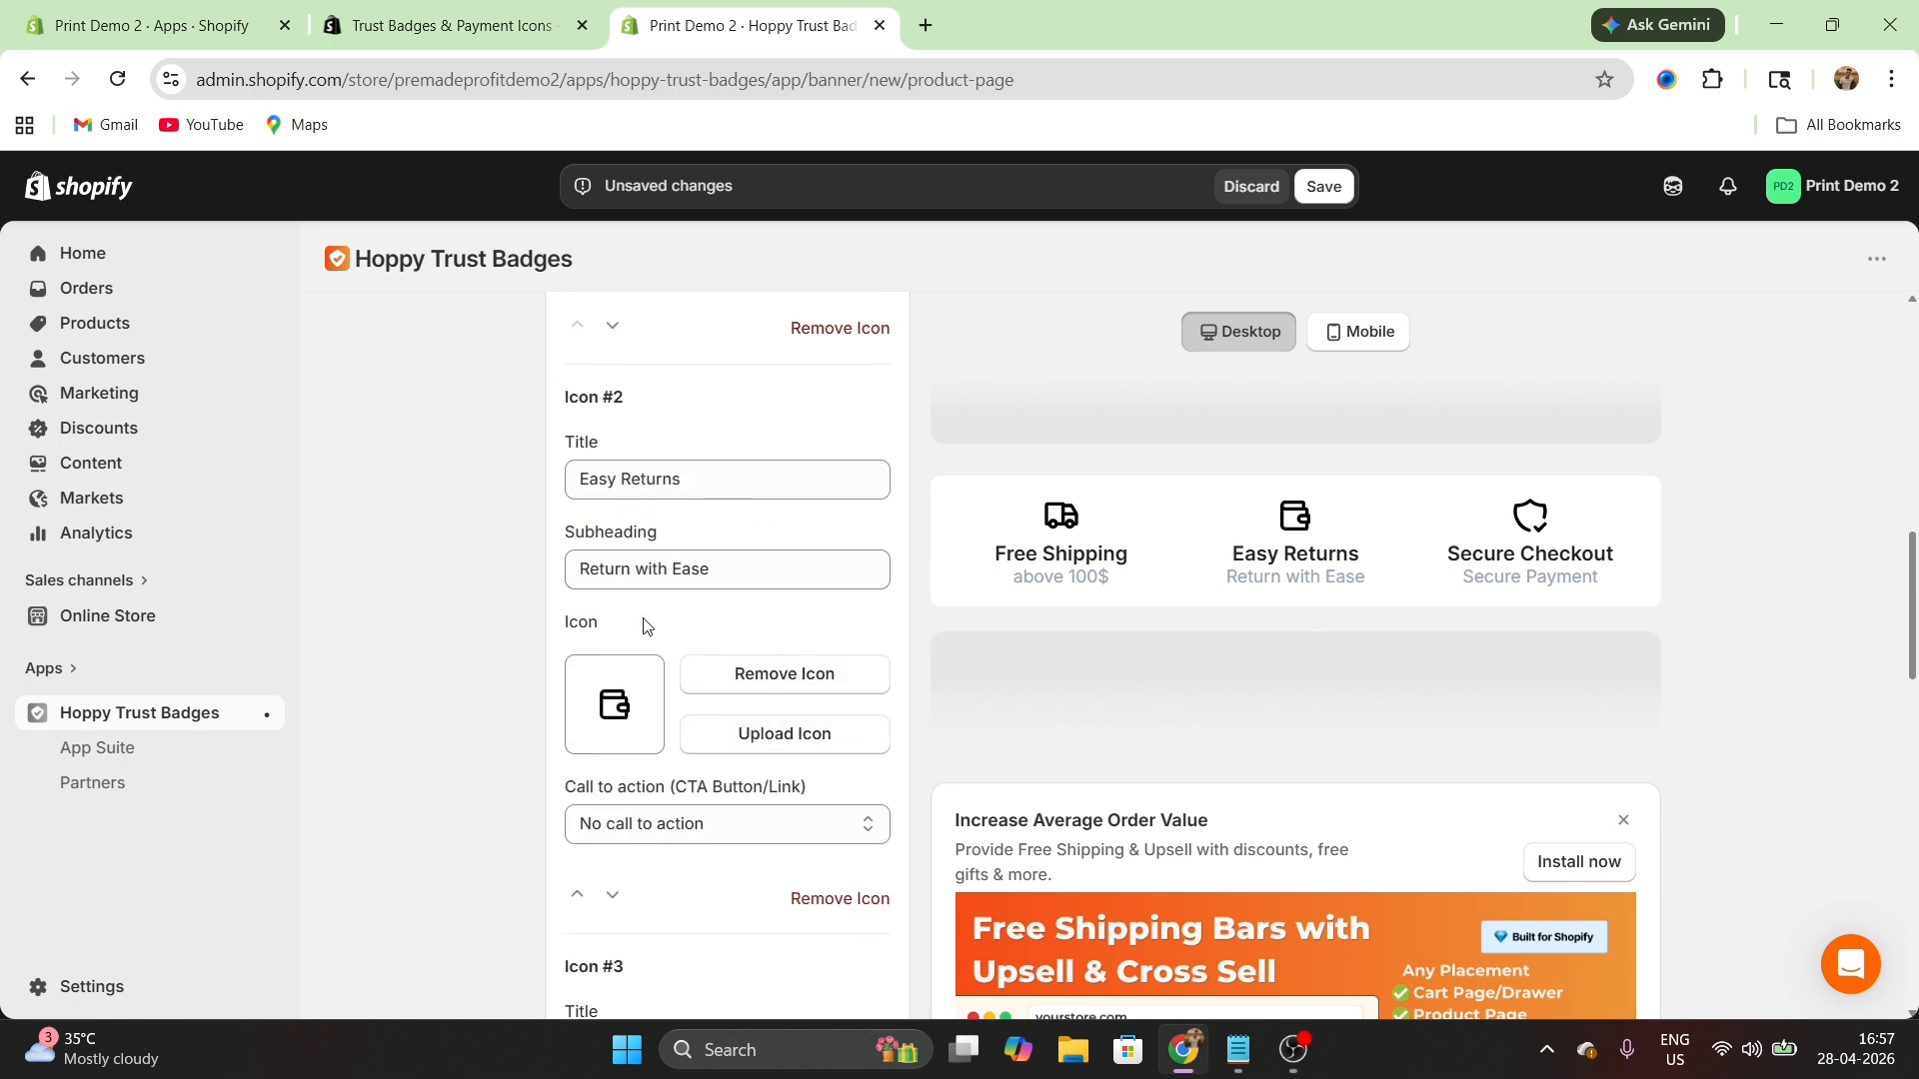
scroll(644, 624, down, 11)
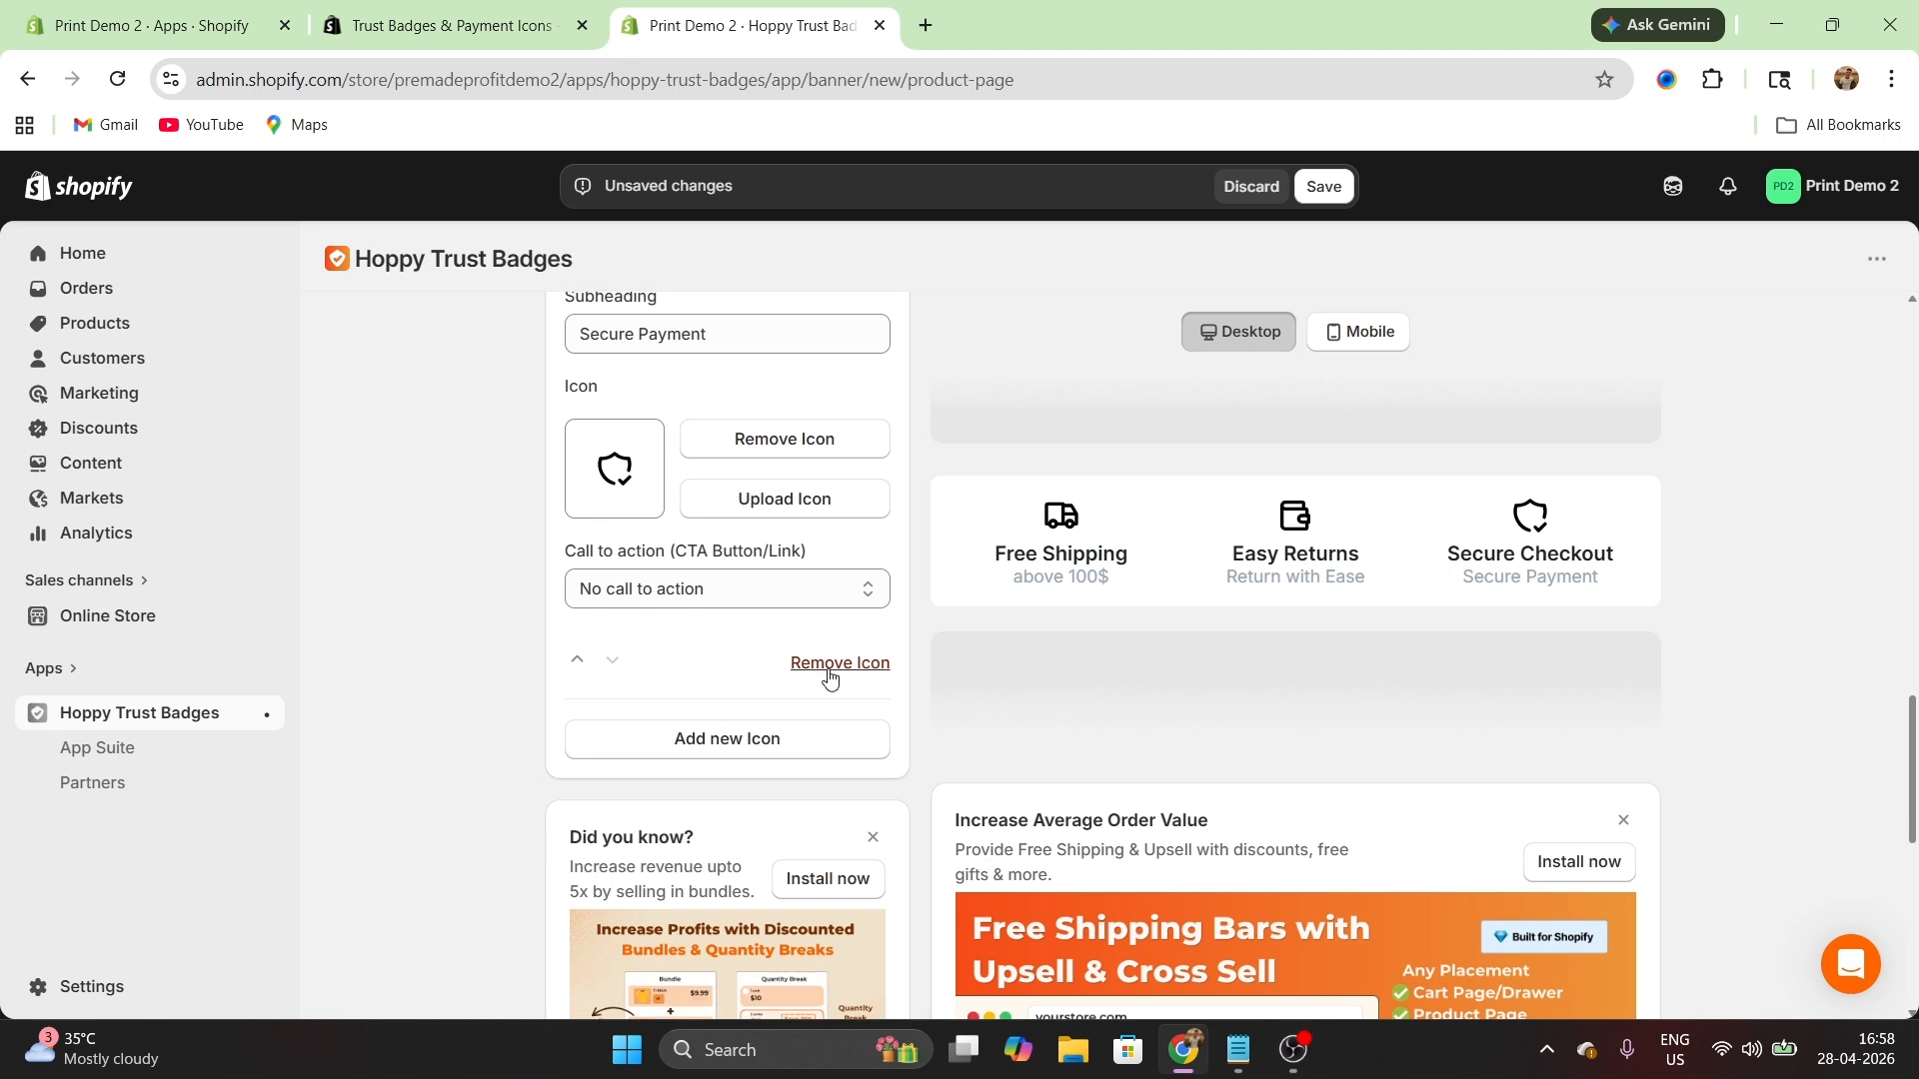
click(723, 761)
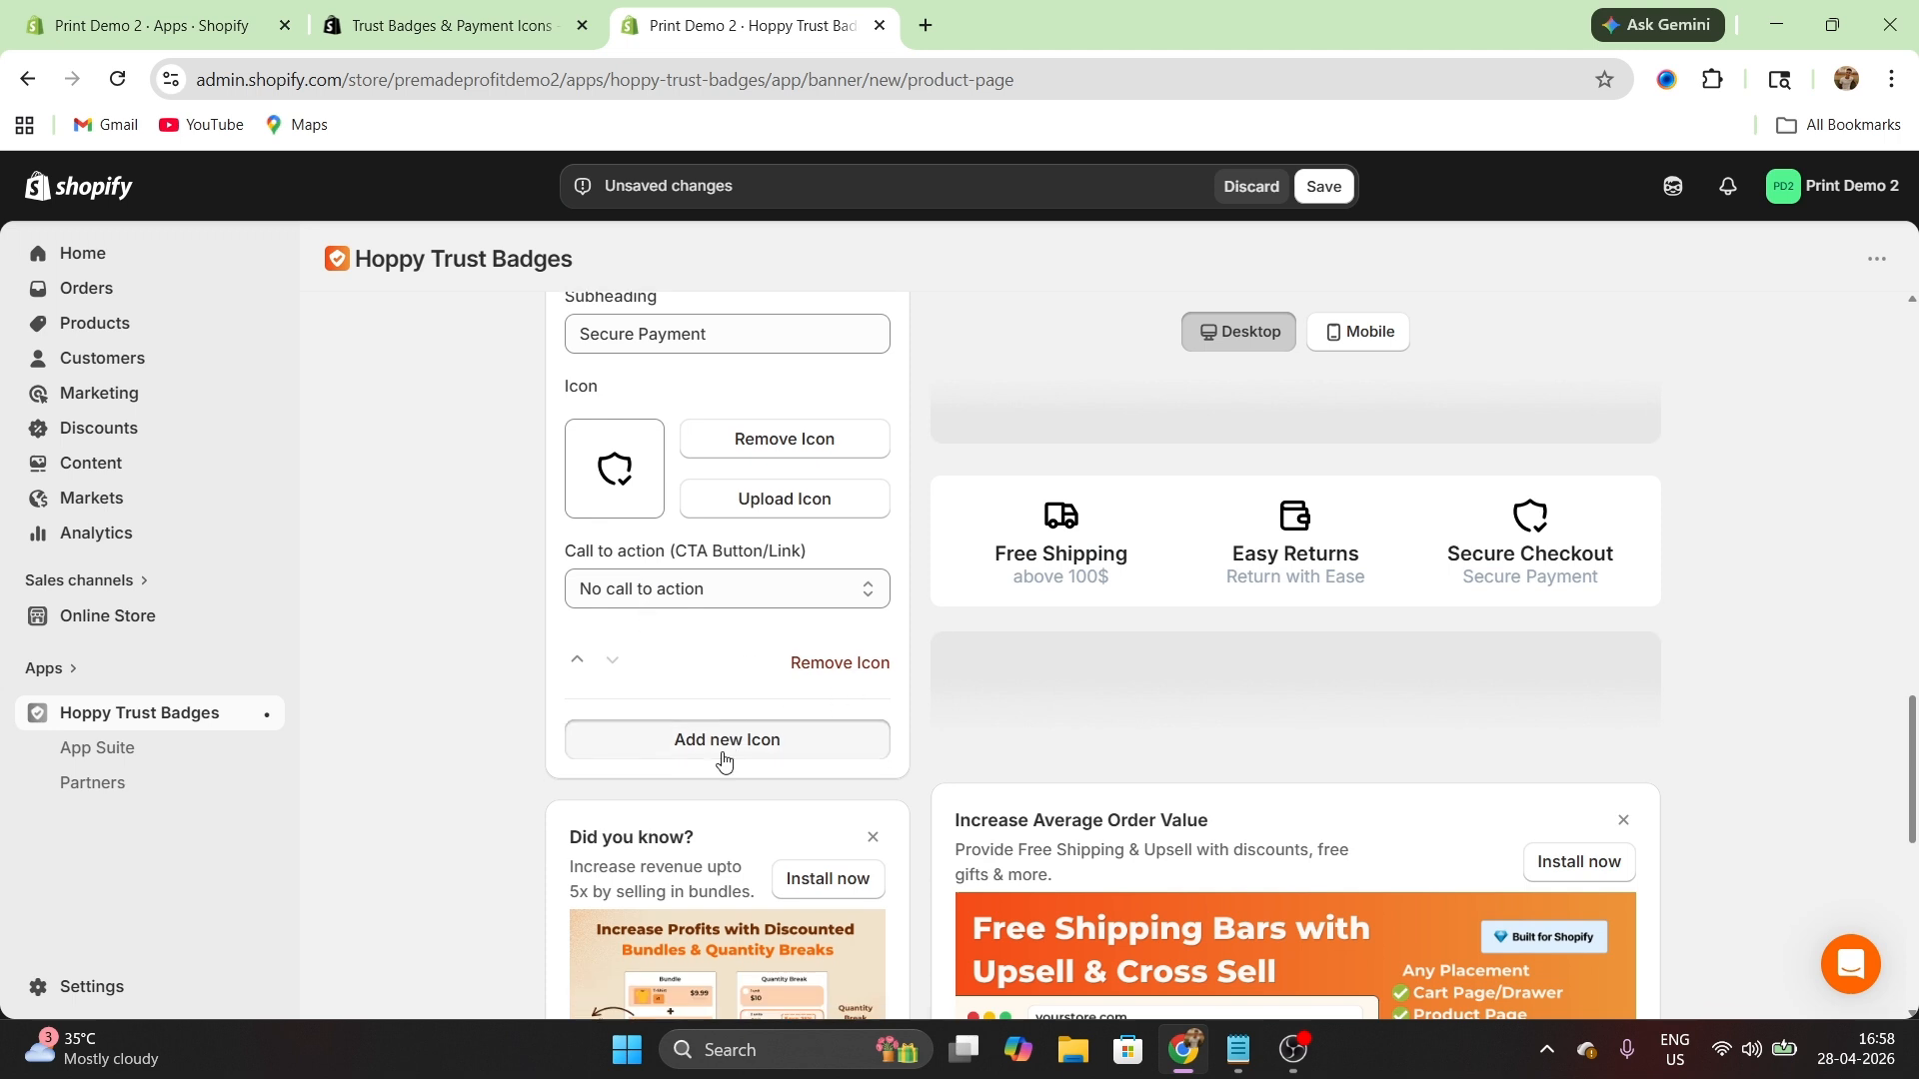
scroll(822, 677, down, 2)
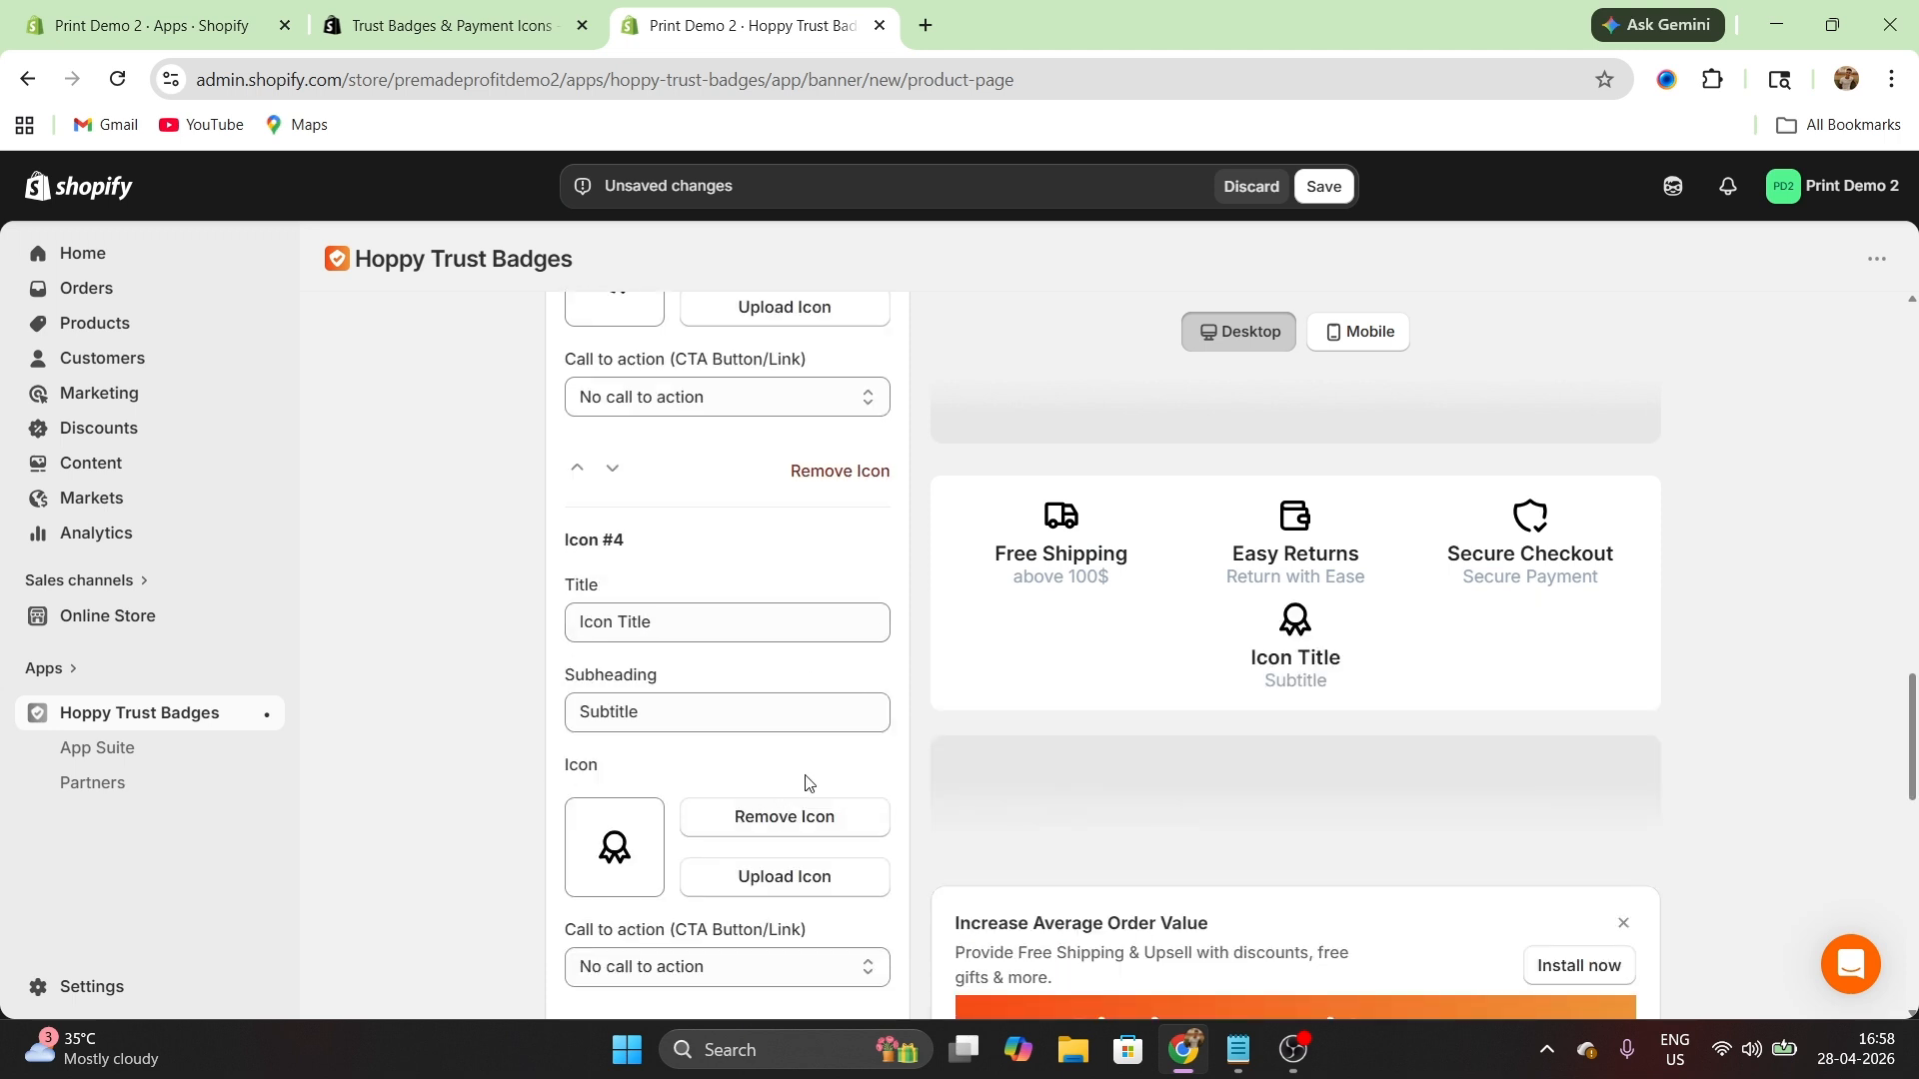
scroll(811, 784, down, 2)
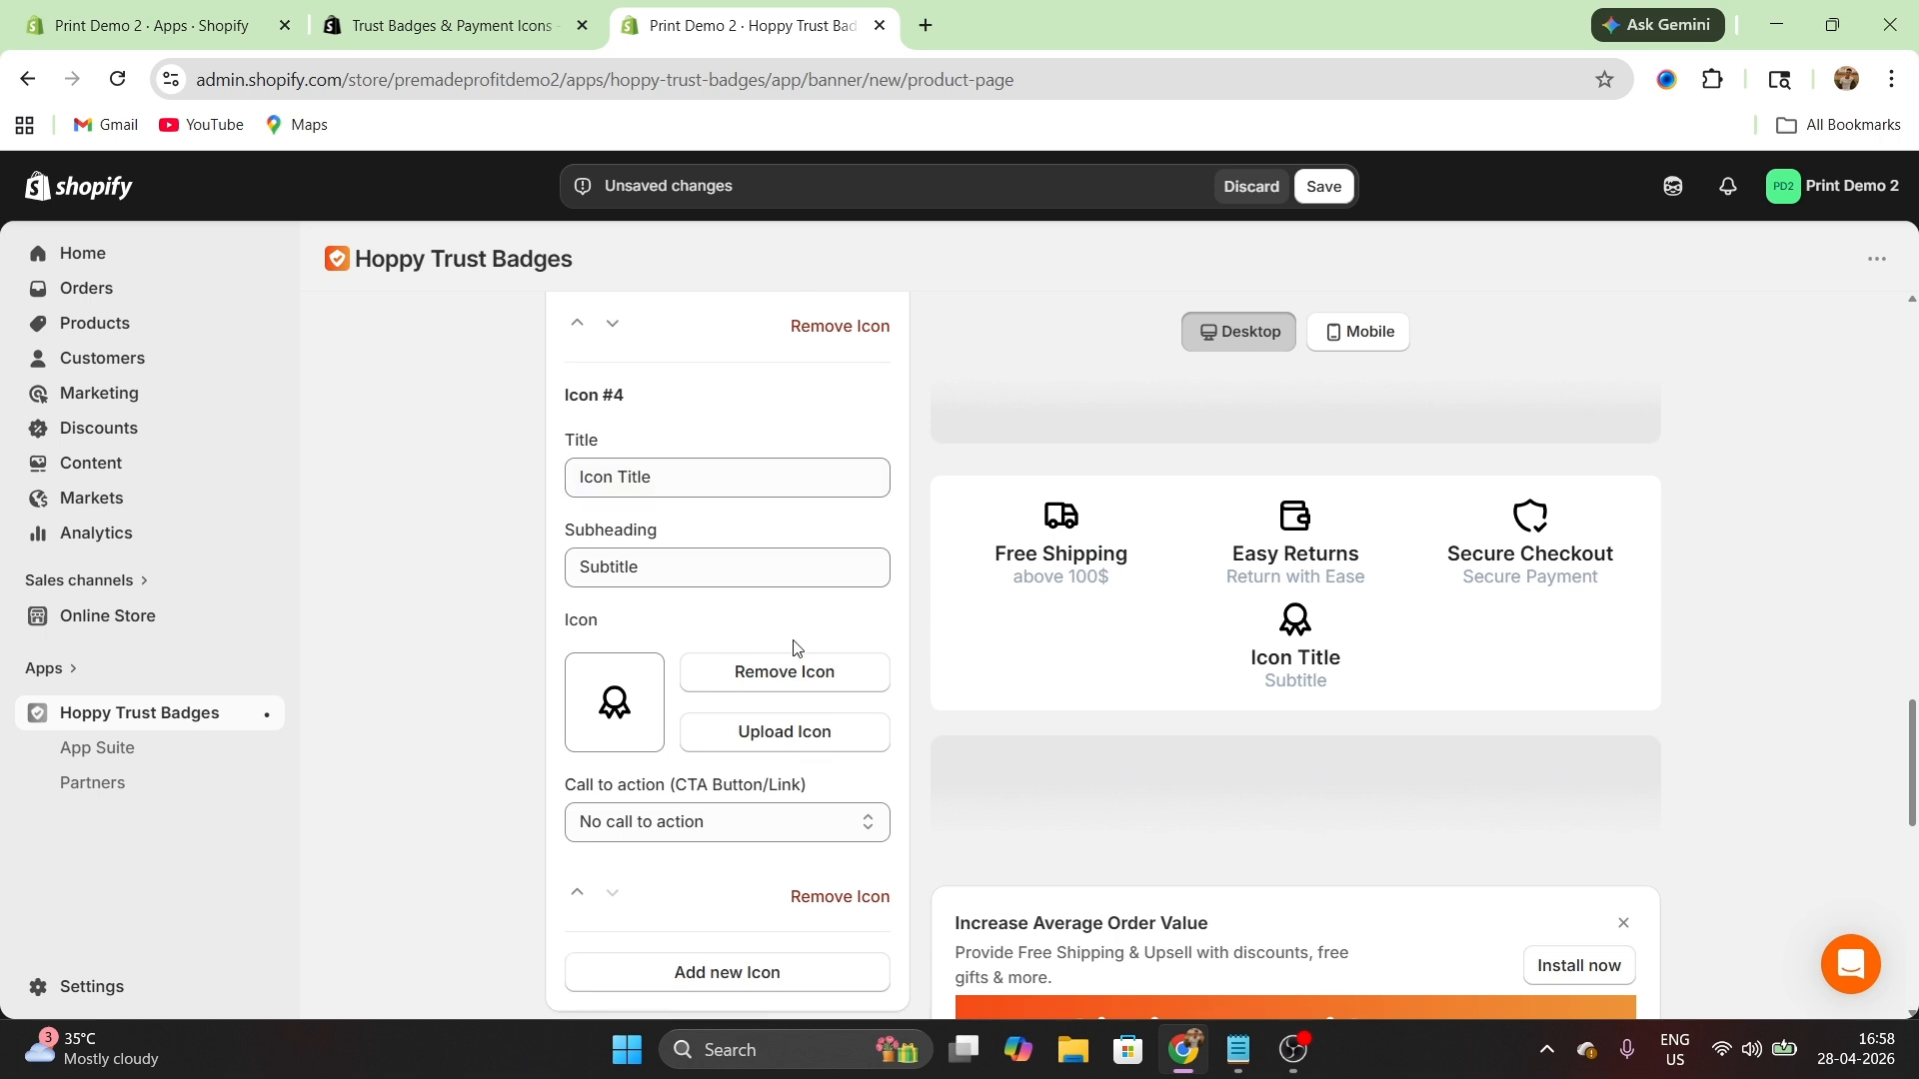
scroll(814, 779, down, 1)
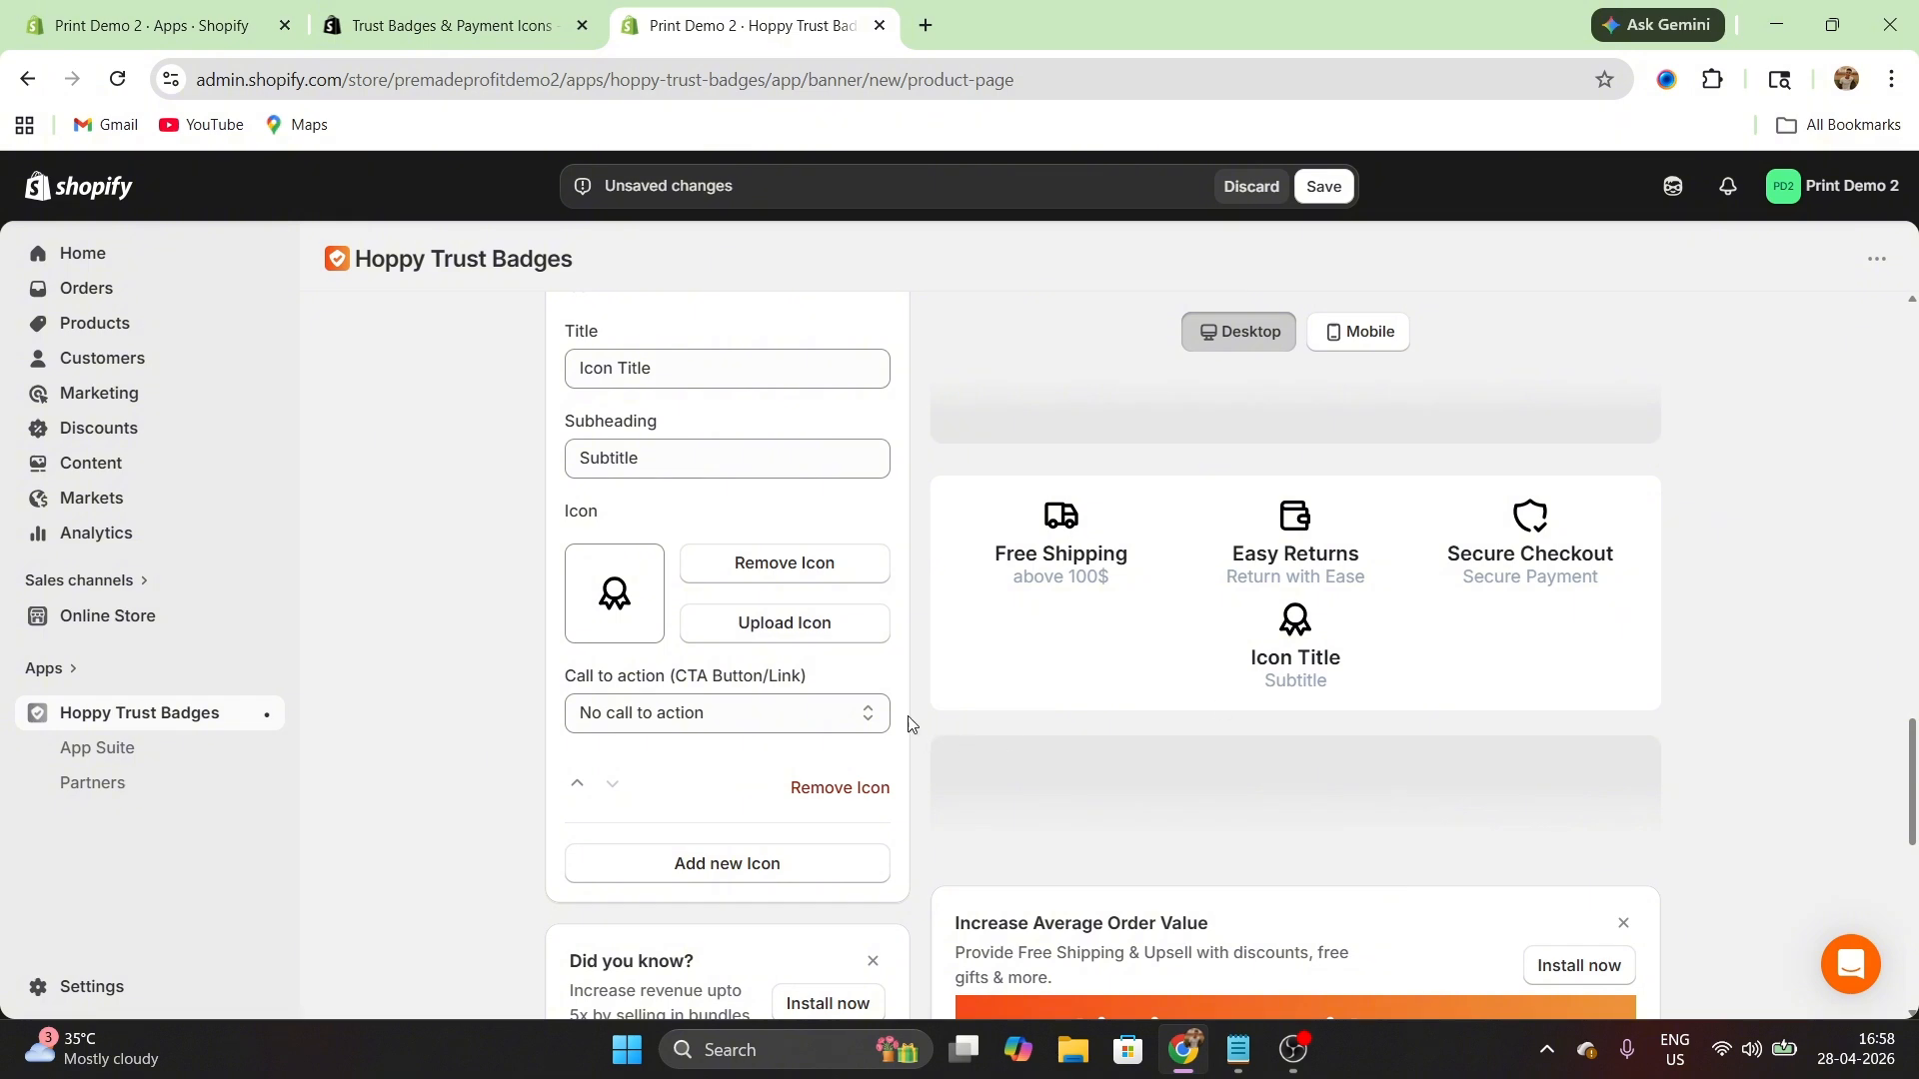
click(822, 809)
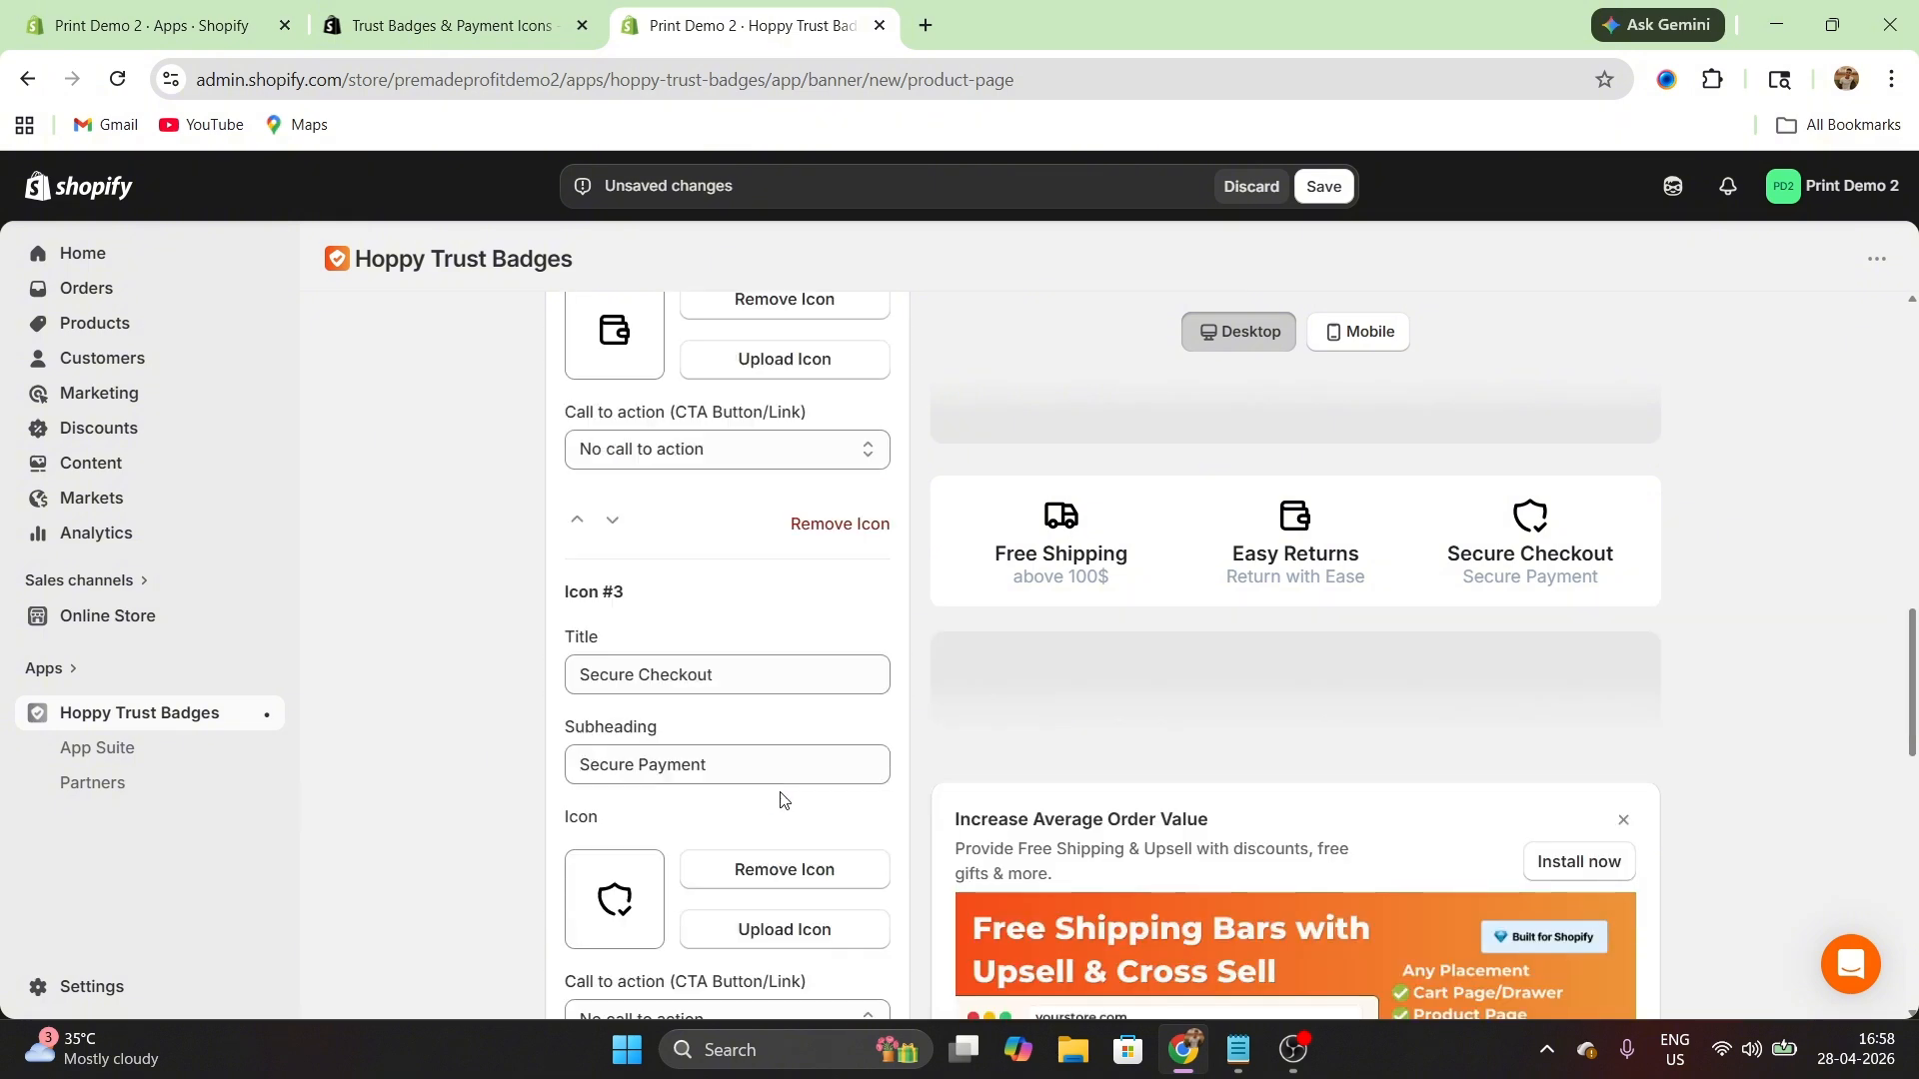
Open the design settings of the badge block.
scroll(780, 797, up, 10)
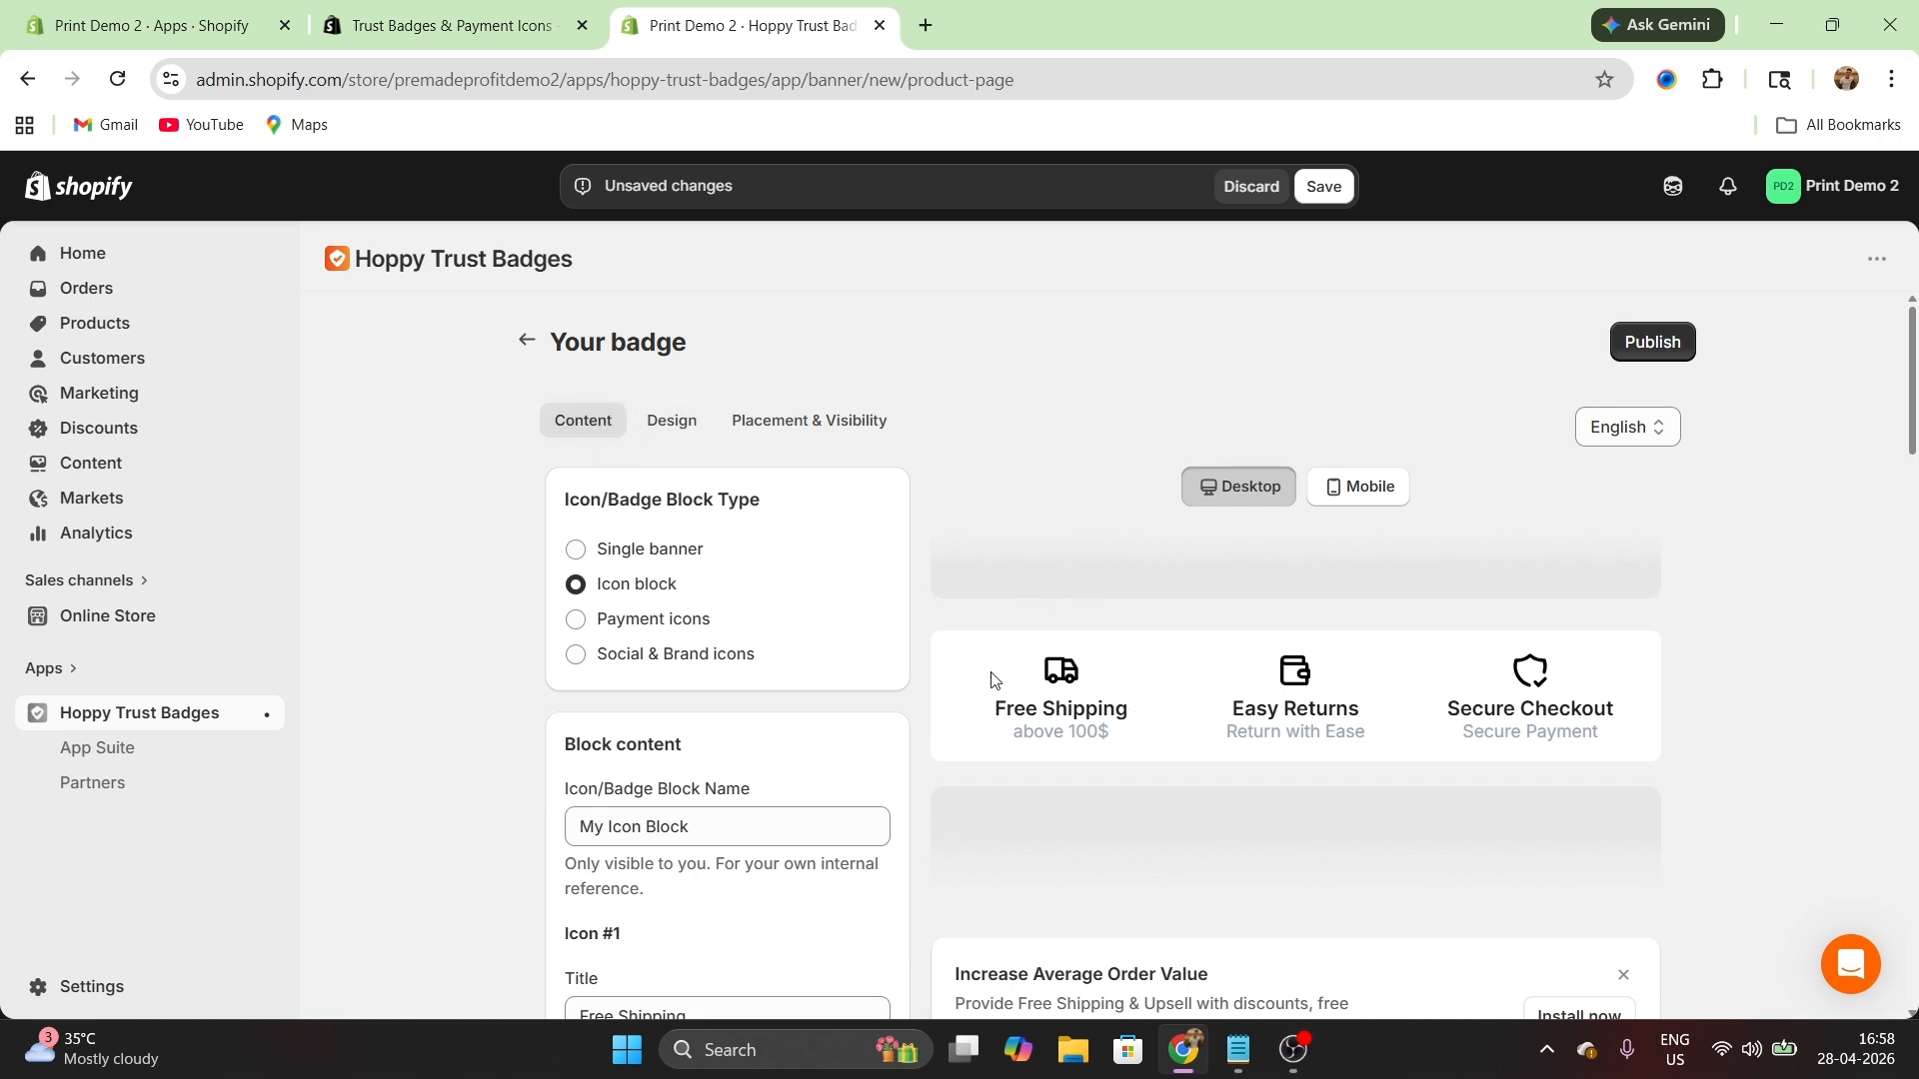
click(685, 433)
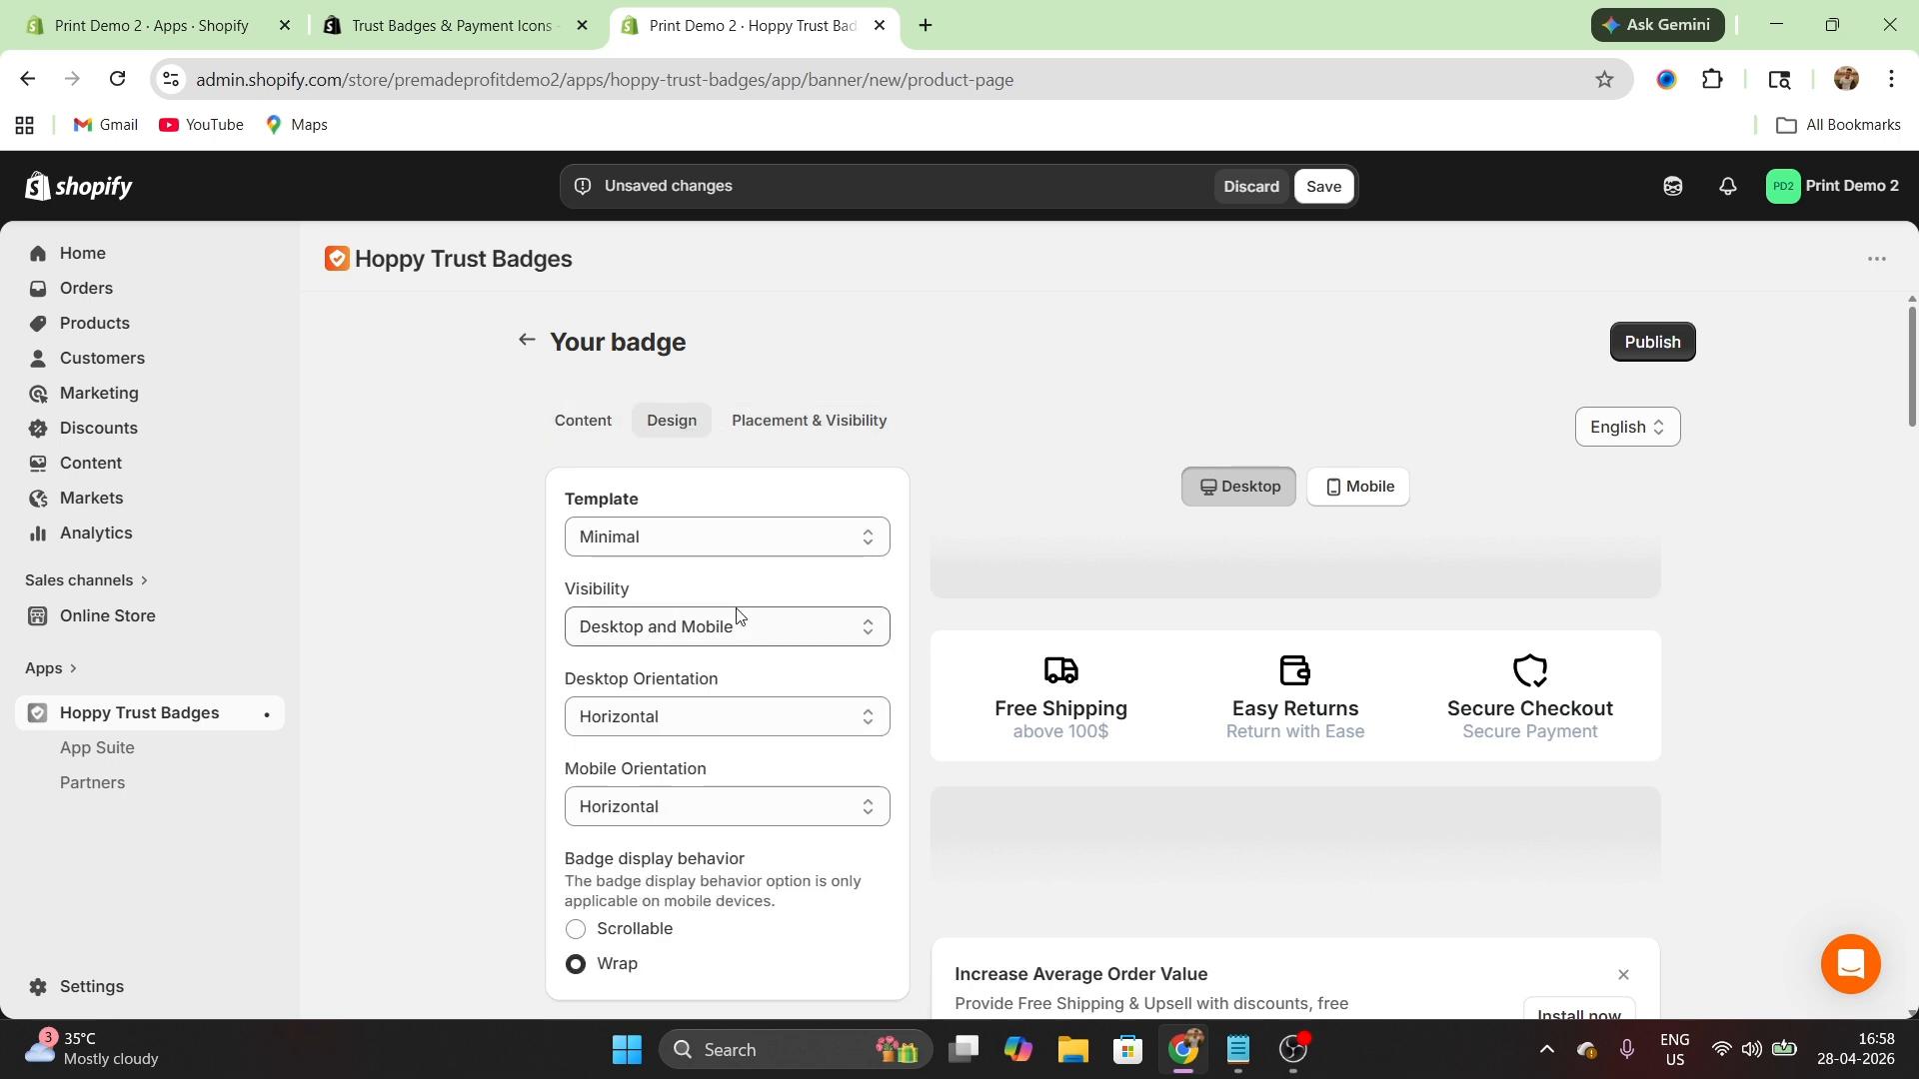
Try the Black friday and Aqua templates on the badge block, and set the template back to Minimal.
click(751, 544)
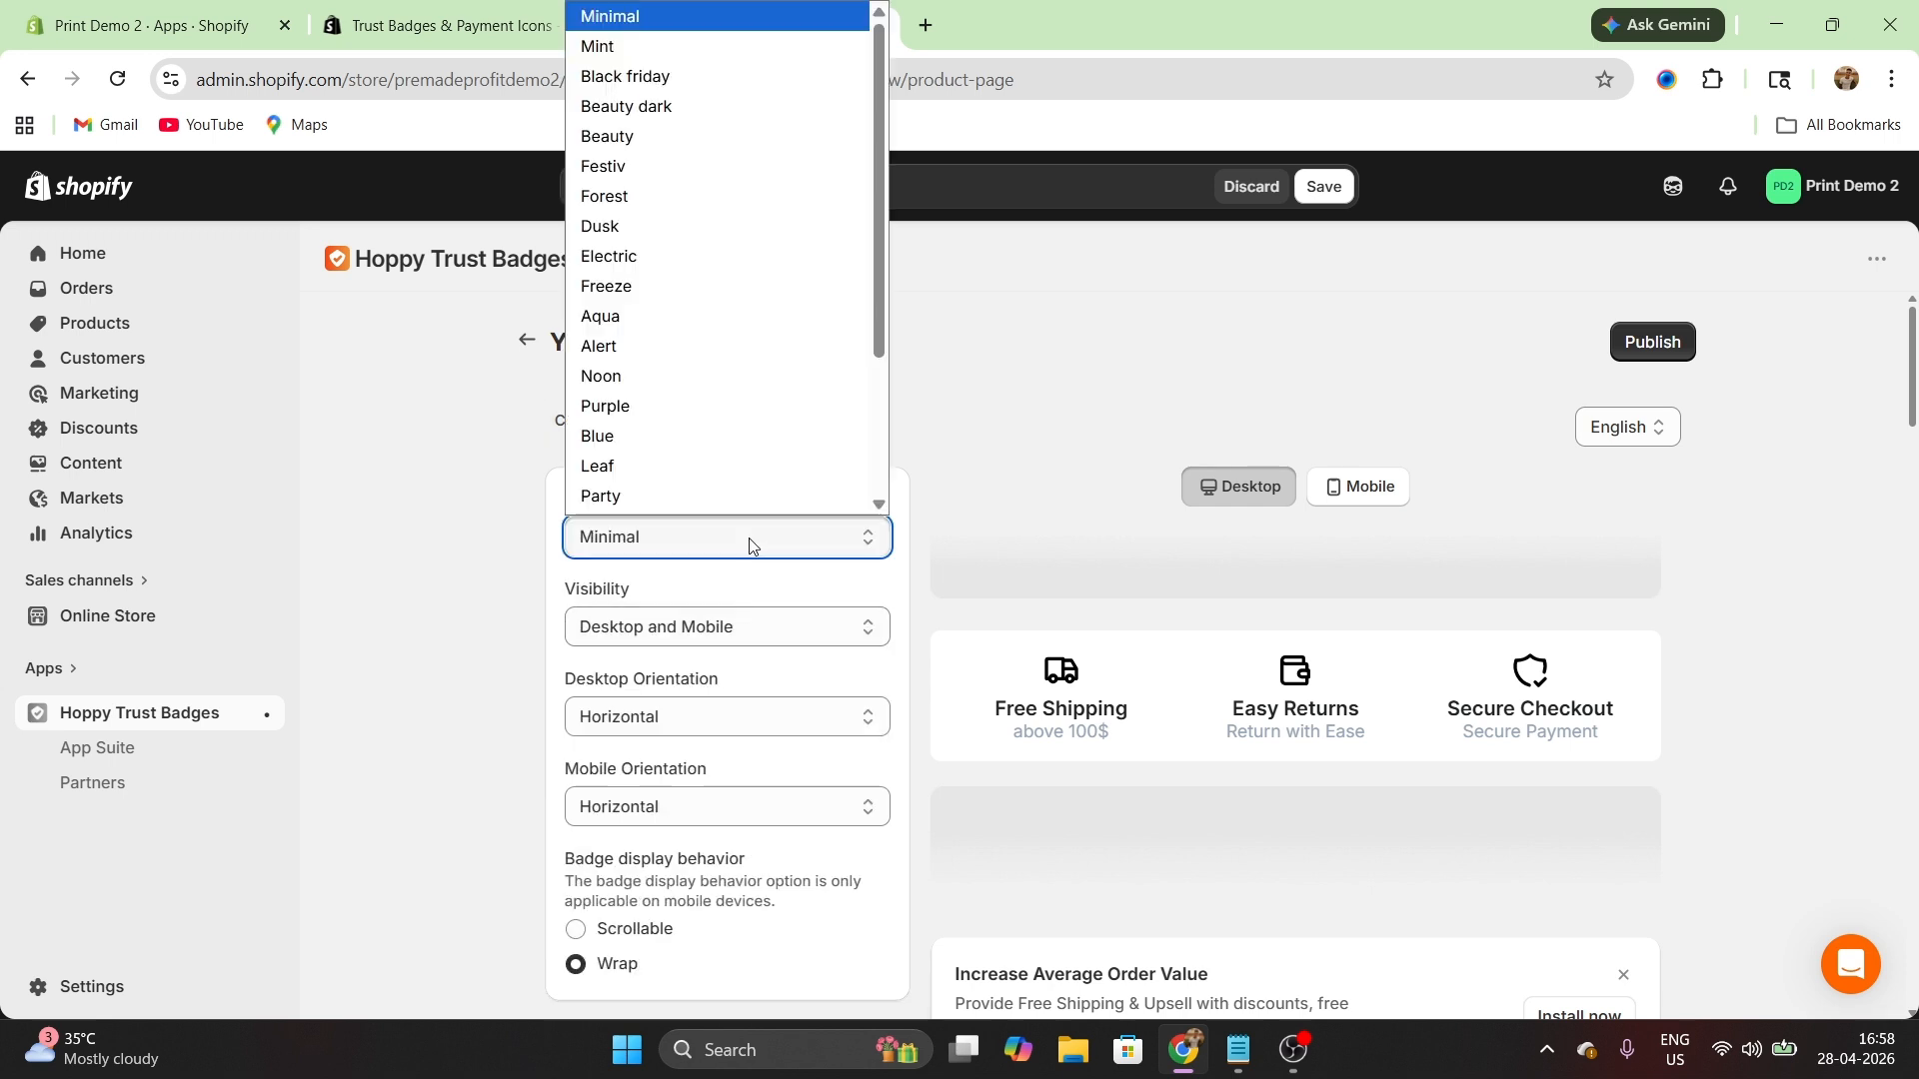
scroll(712, 376, down, 1)
scroll(715, 362, down, 2)
scroll(712, 360, down, 1)
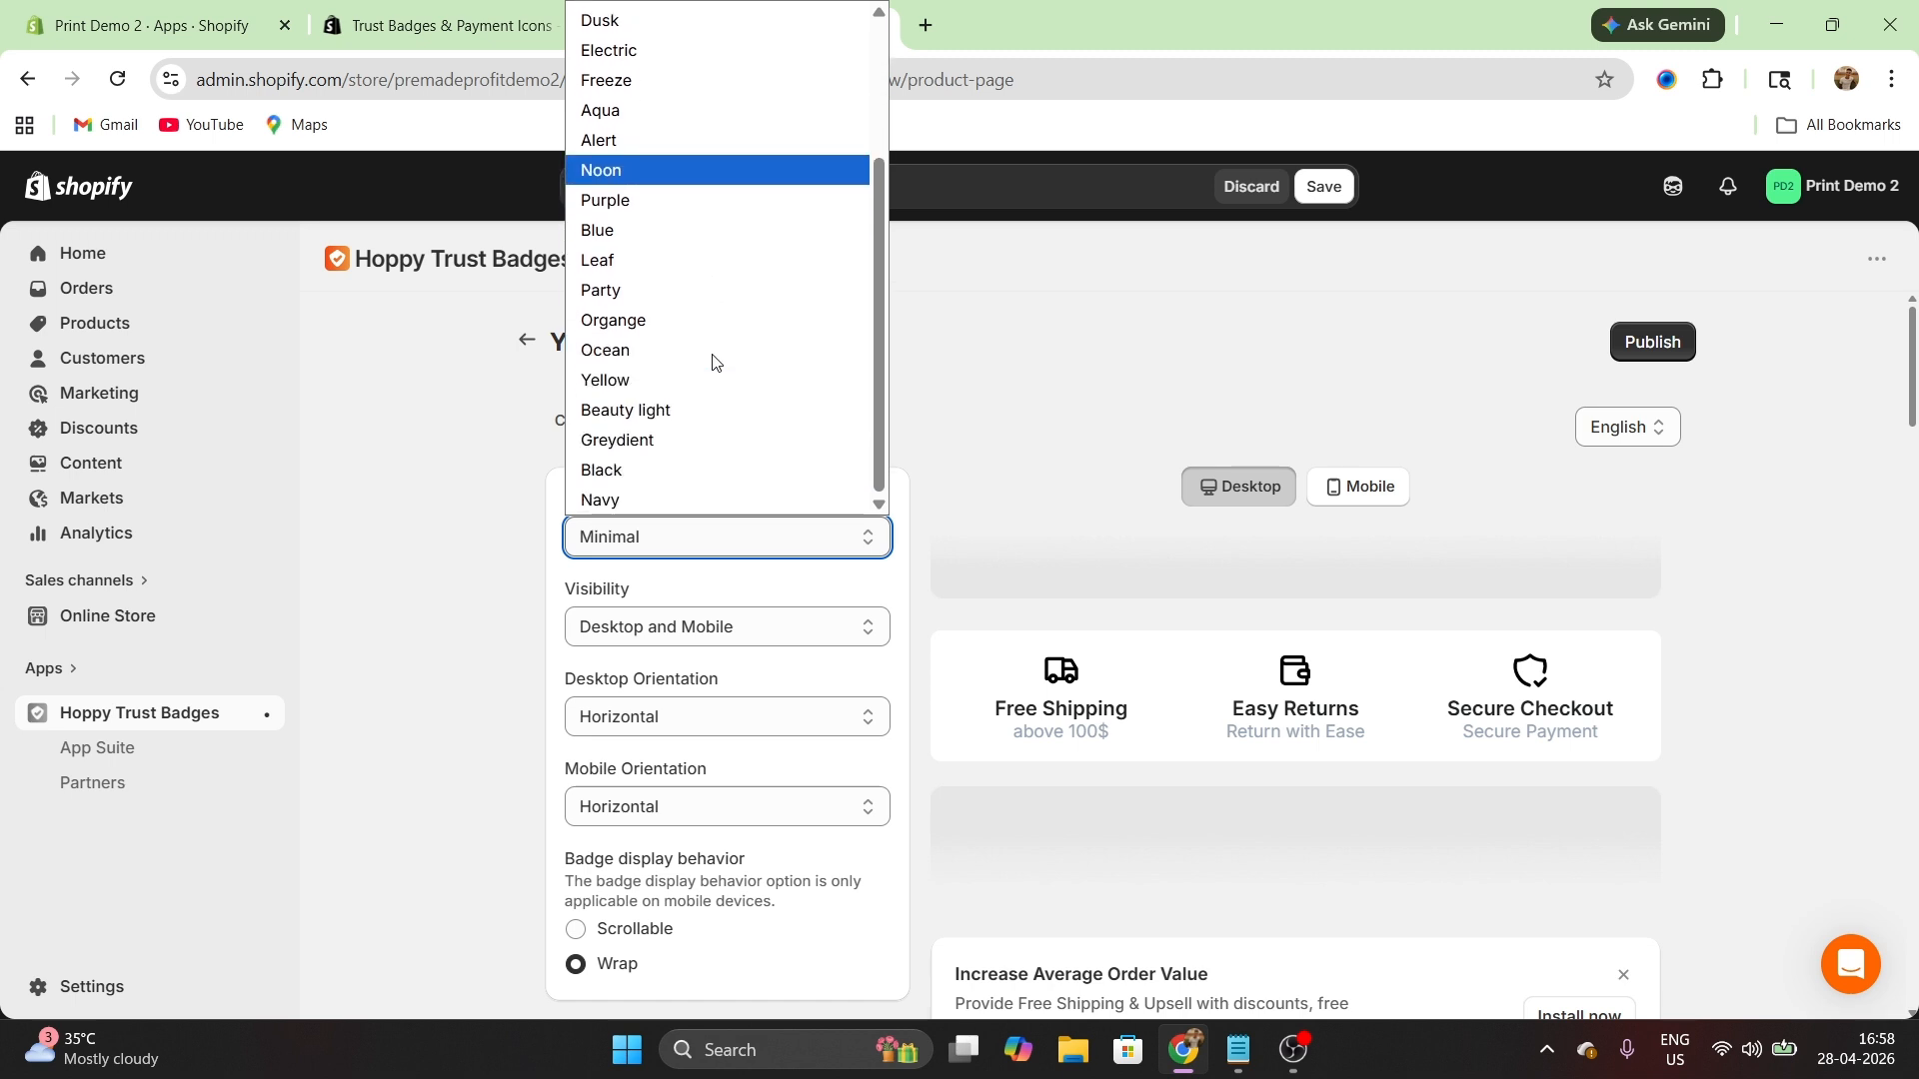
scroll(712, 357, up, 3)
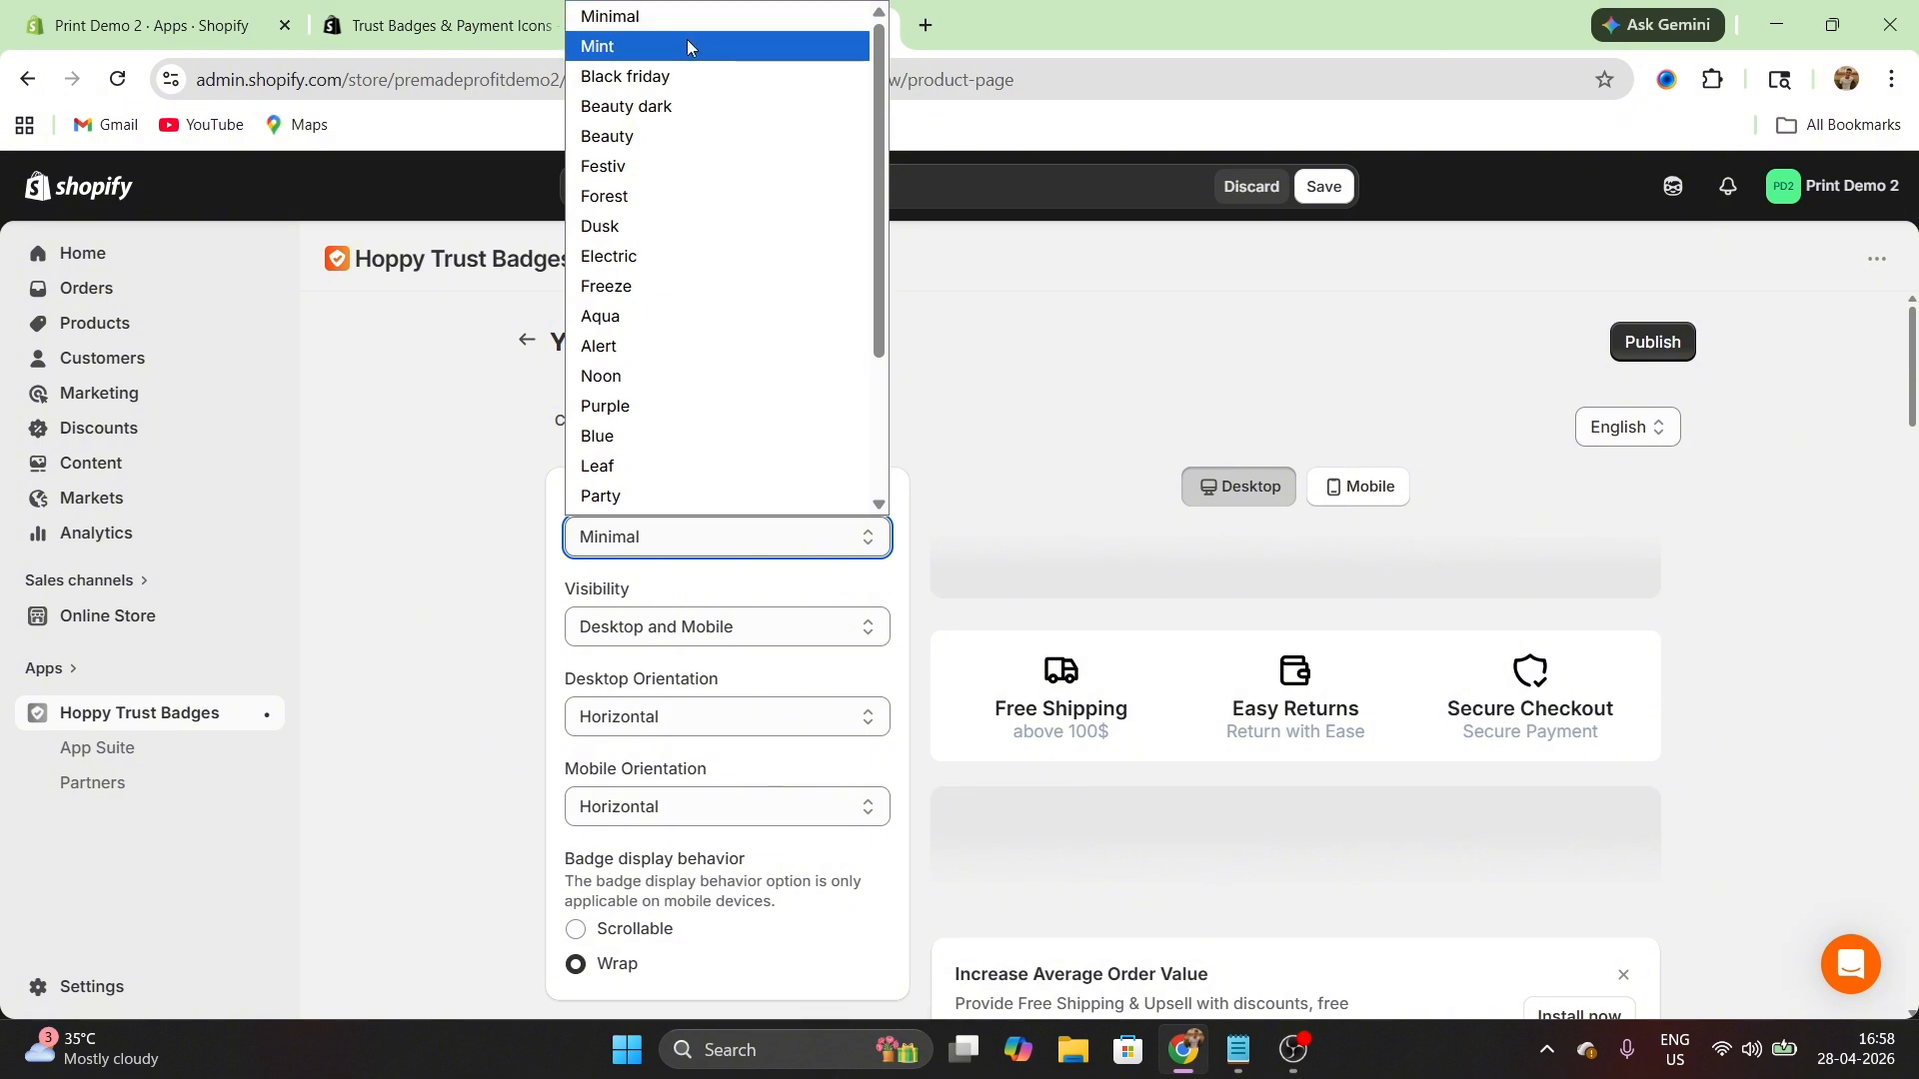
click(630, 77)
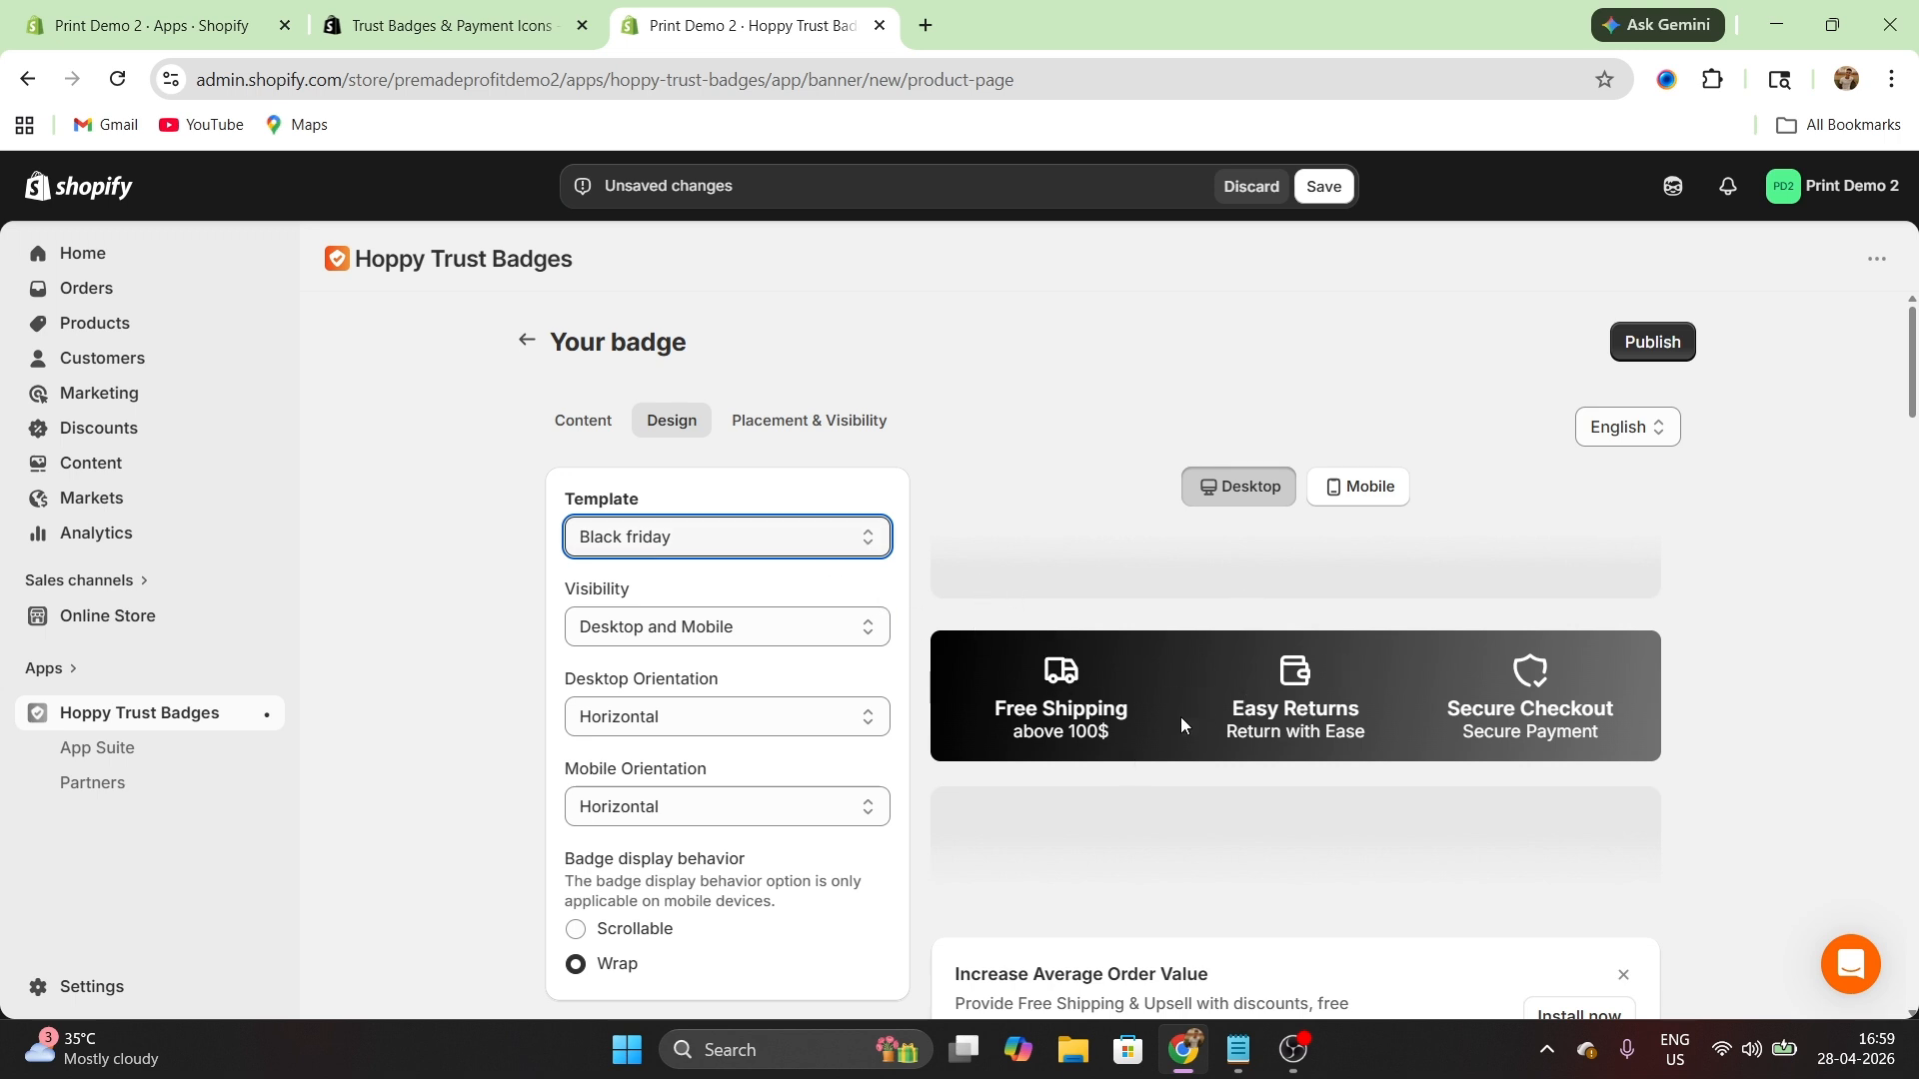
click(741, 549)
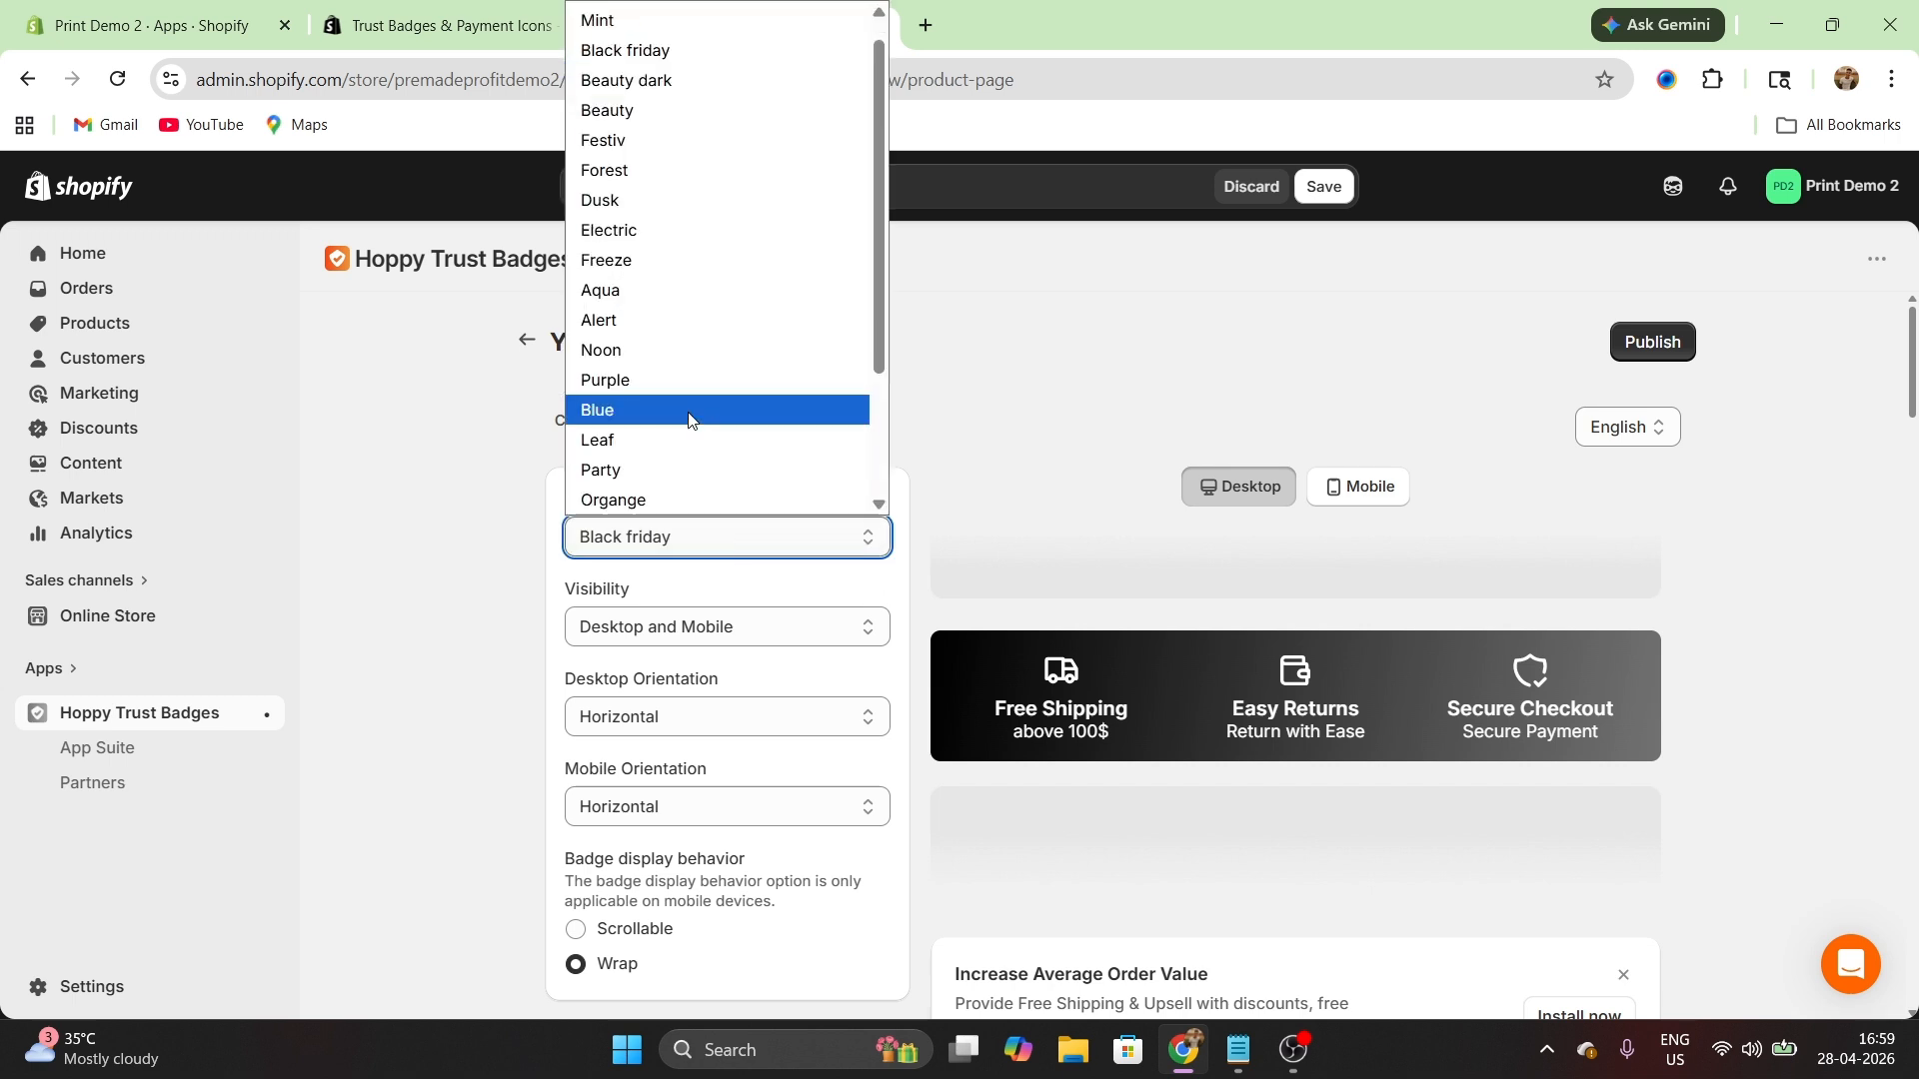
click(699, 295)
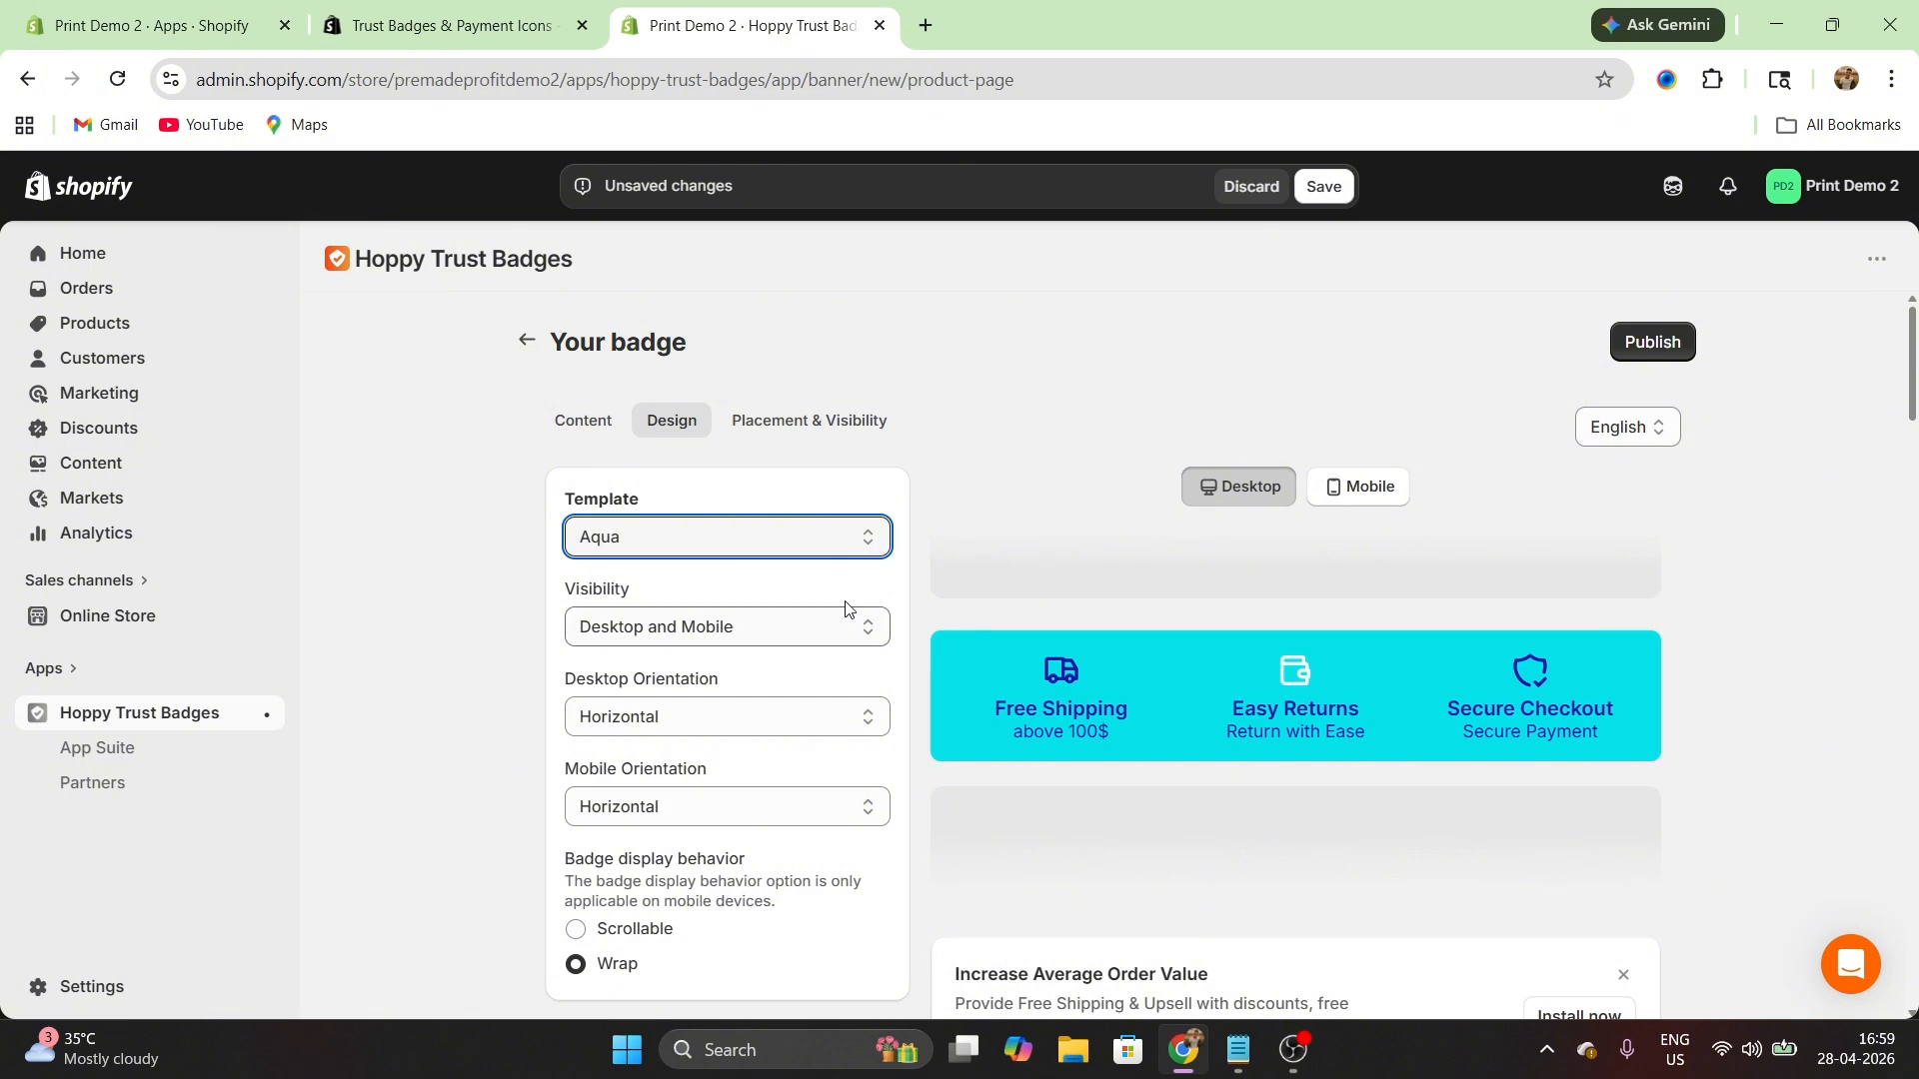
click(790, 545)
click(730, 14)
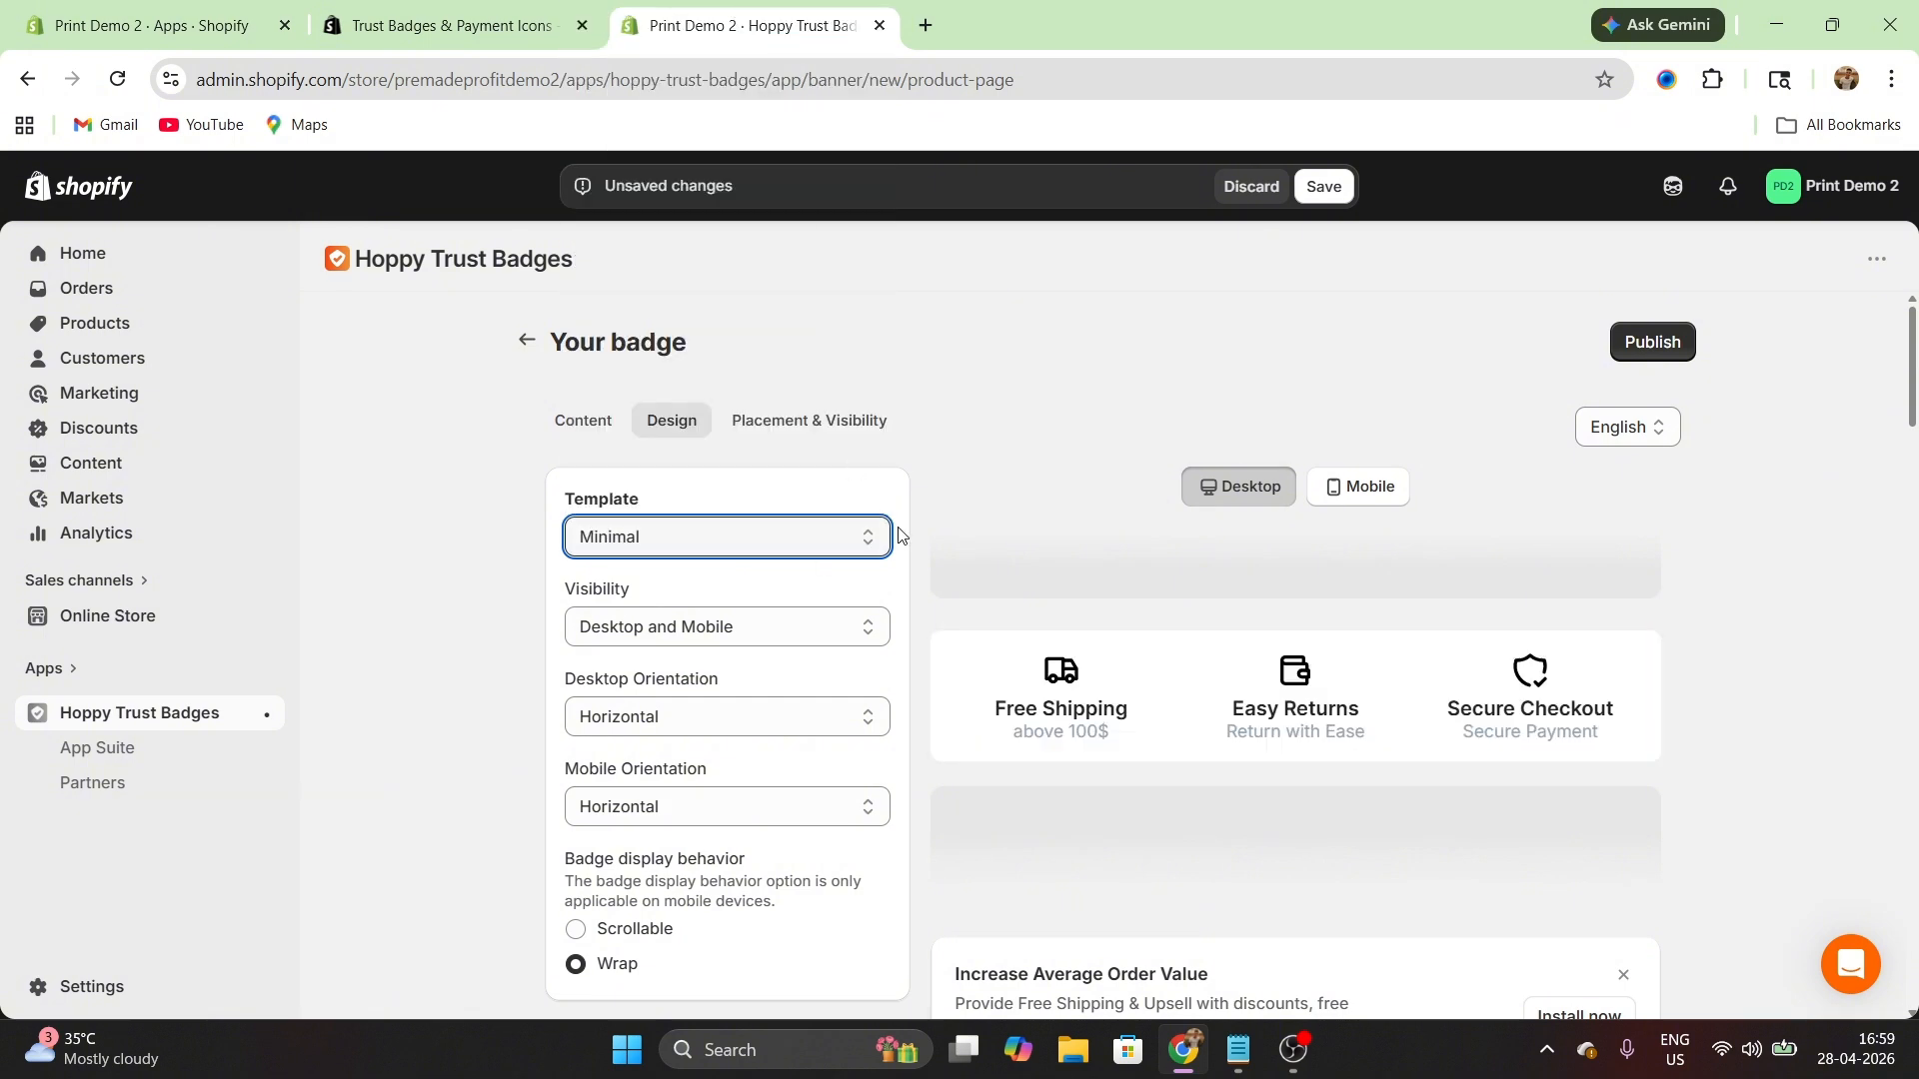
Try a gradient background on the badge block, with #c66161 as its first color.
scroll(898, 534, down, 10)
scroll(897, 534, up, 2)
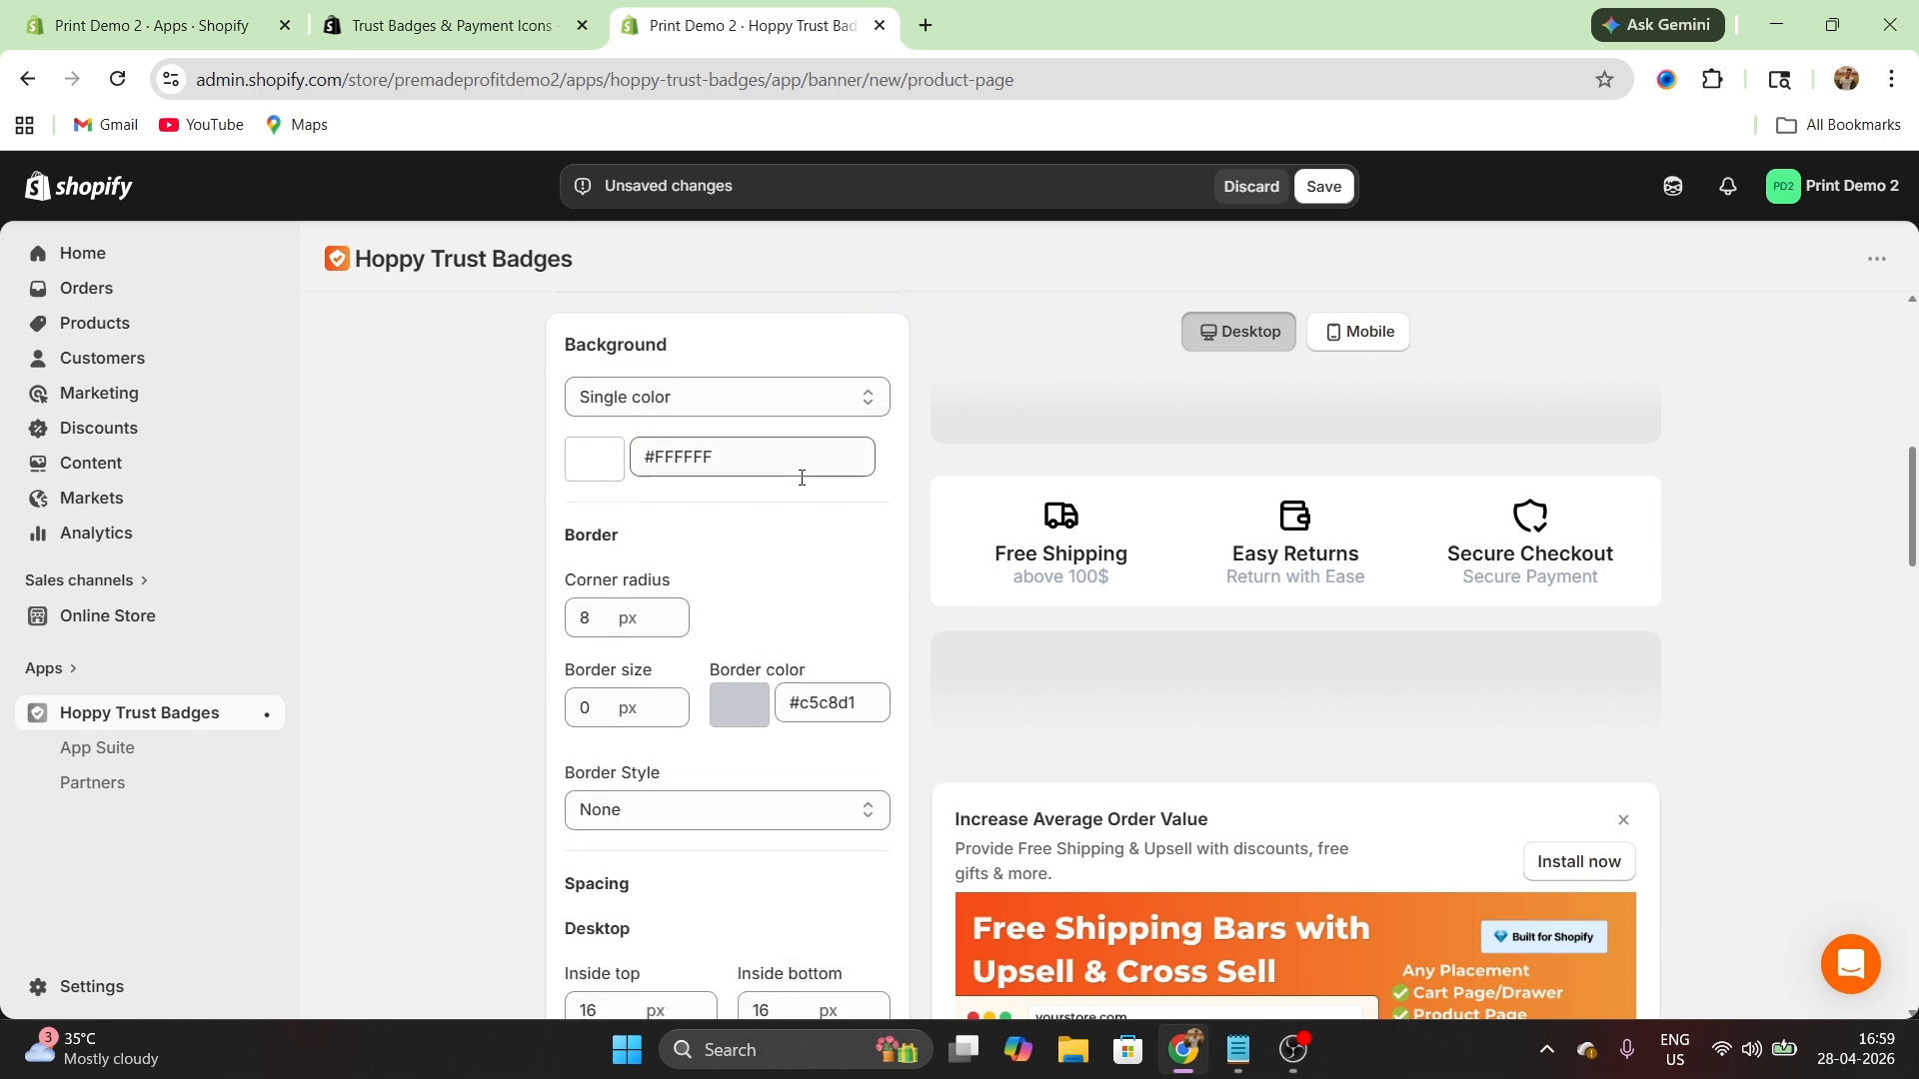
scroll(818, 599, down, 2)
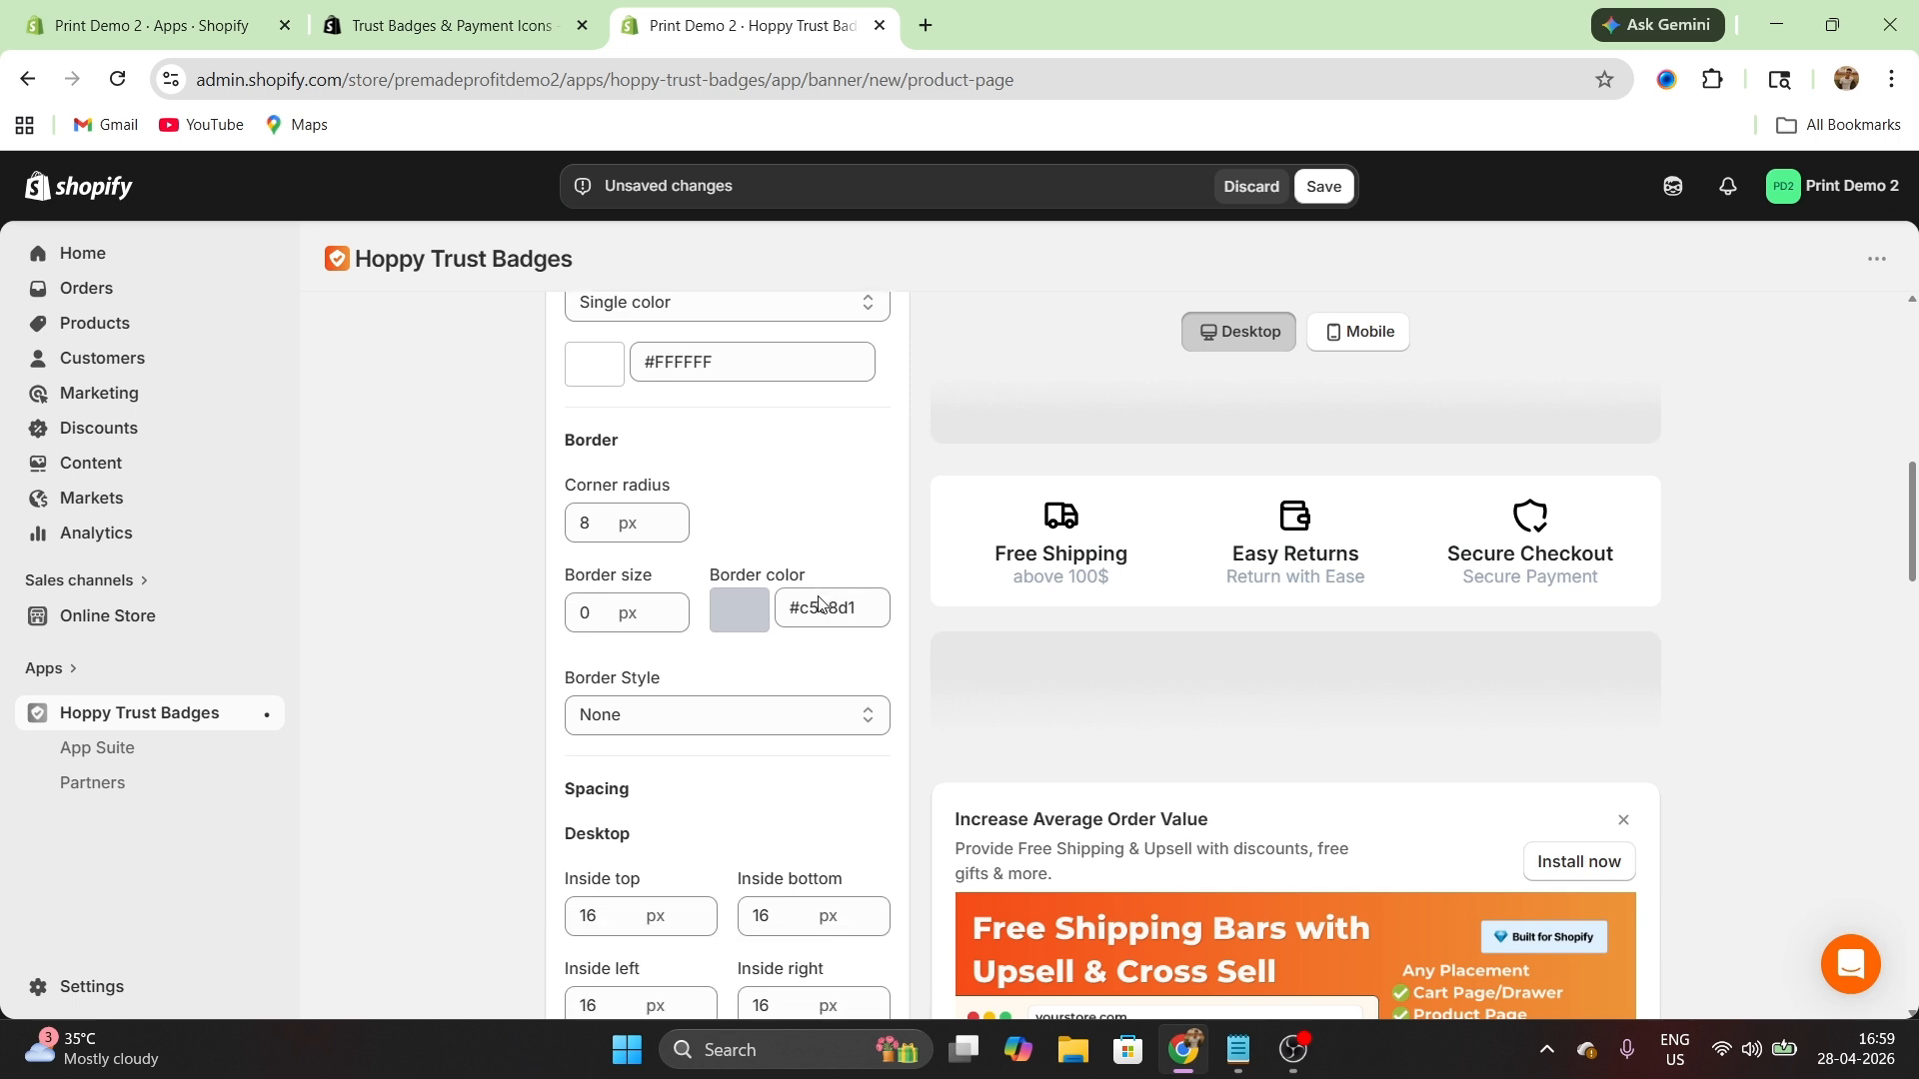
scroll(819, 603, up, 2)
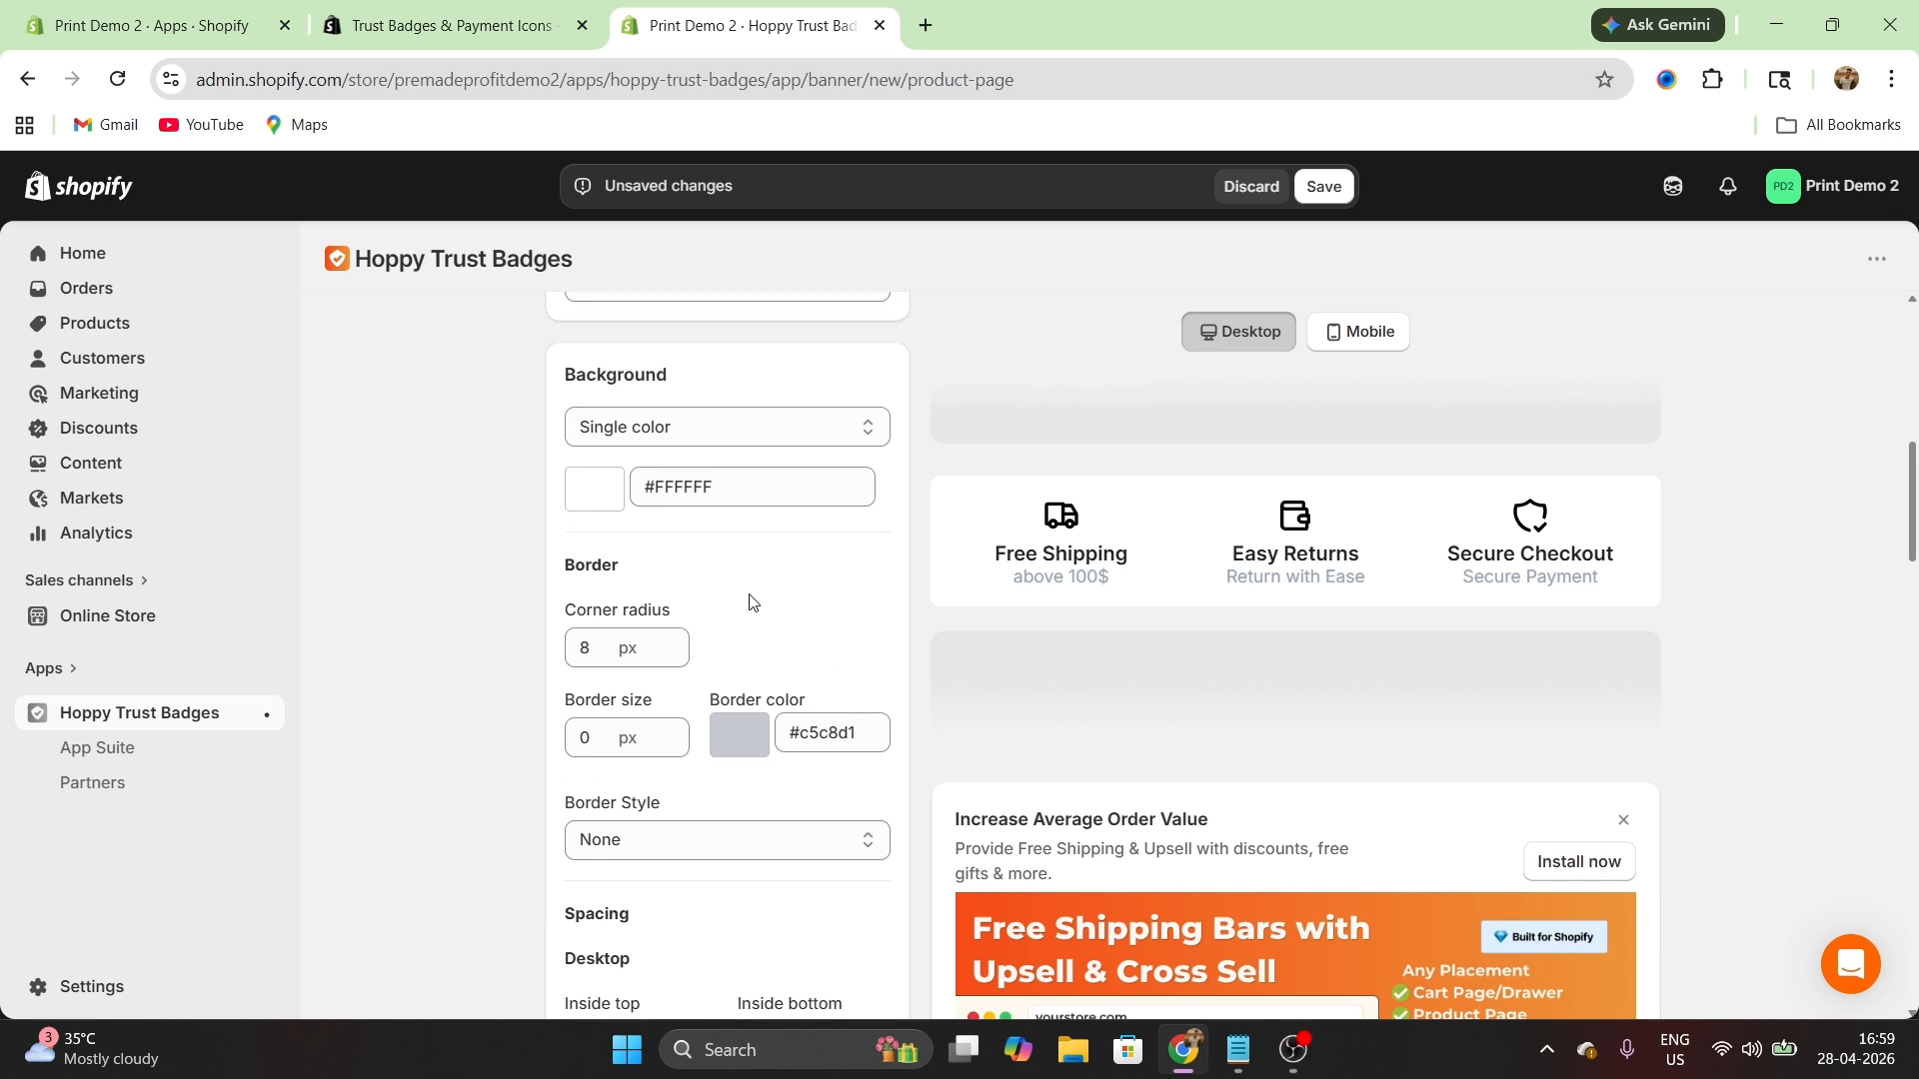
click(696, 426)
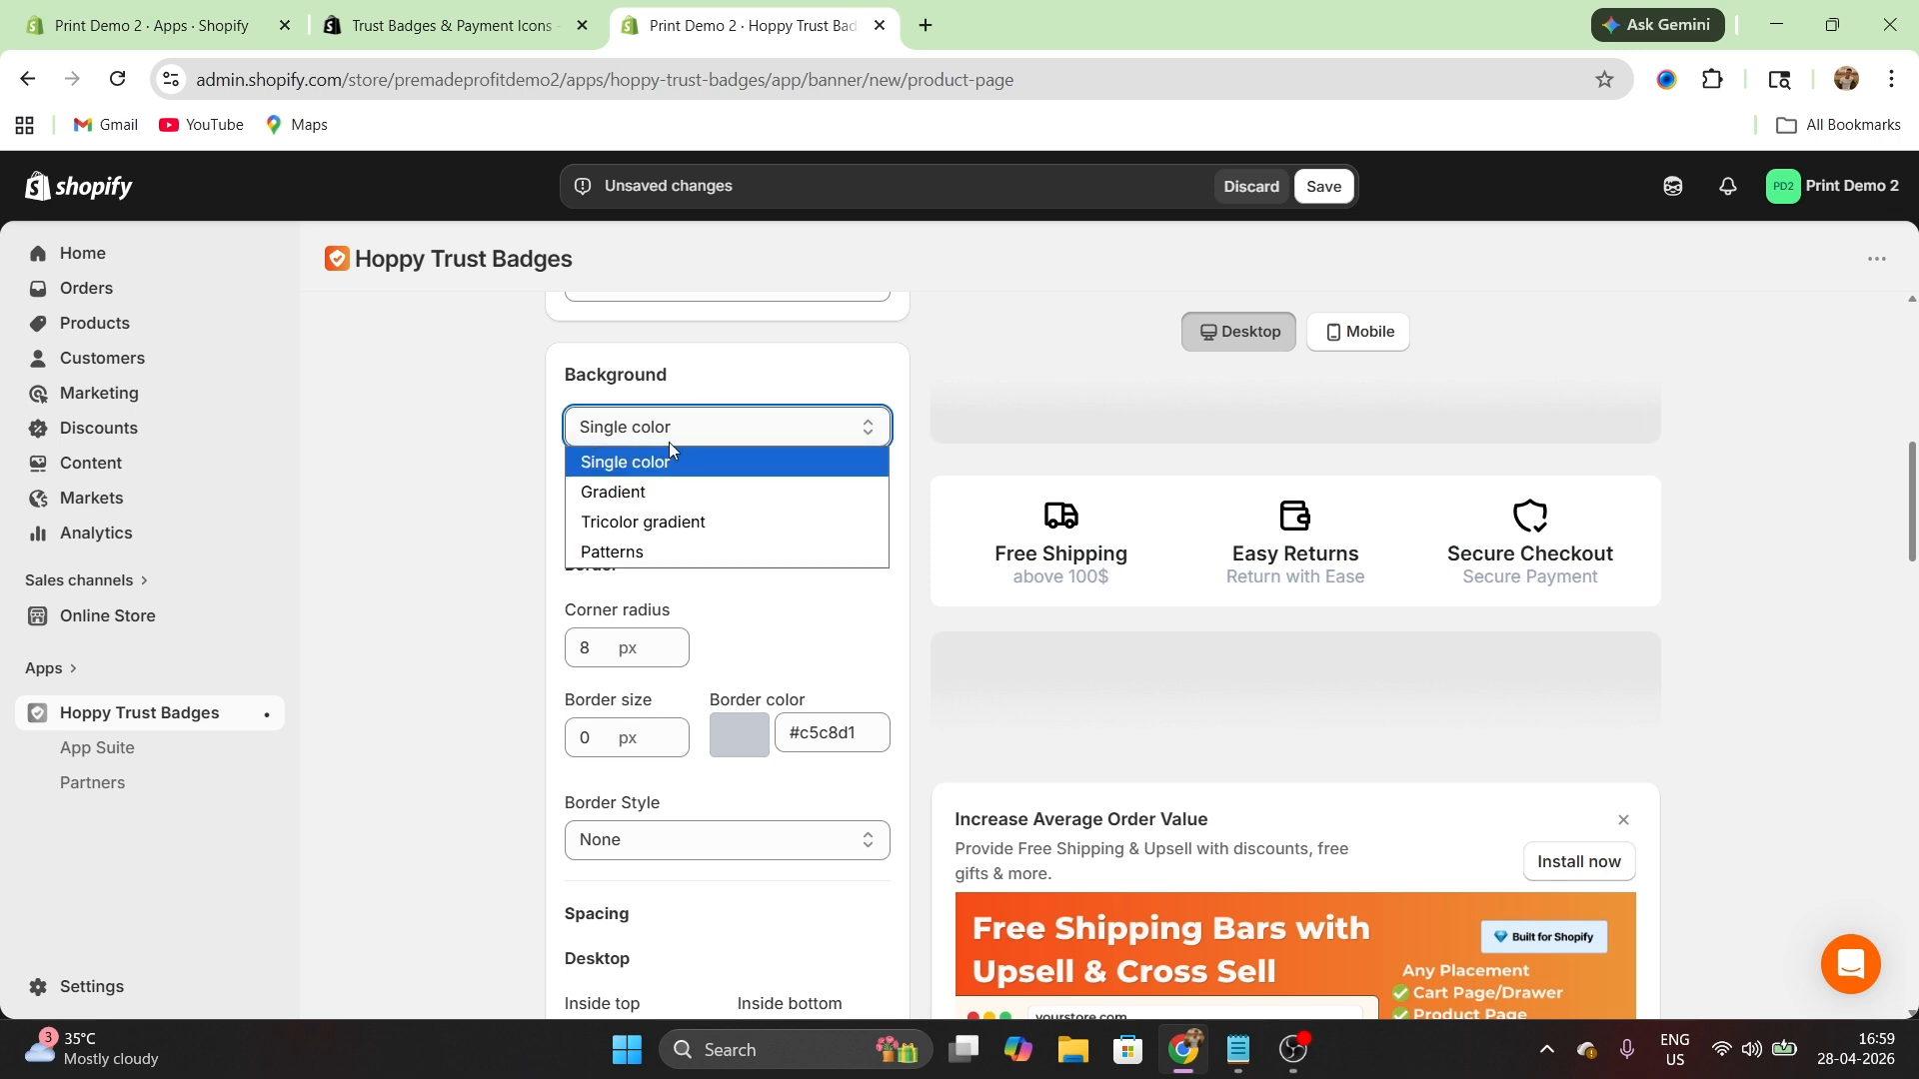
click(654, 495)
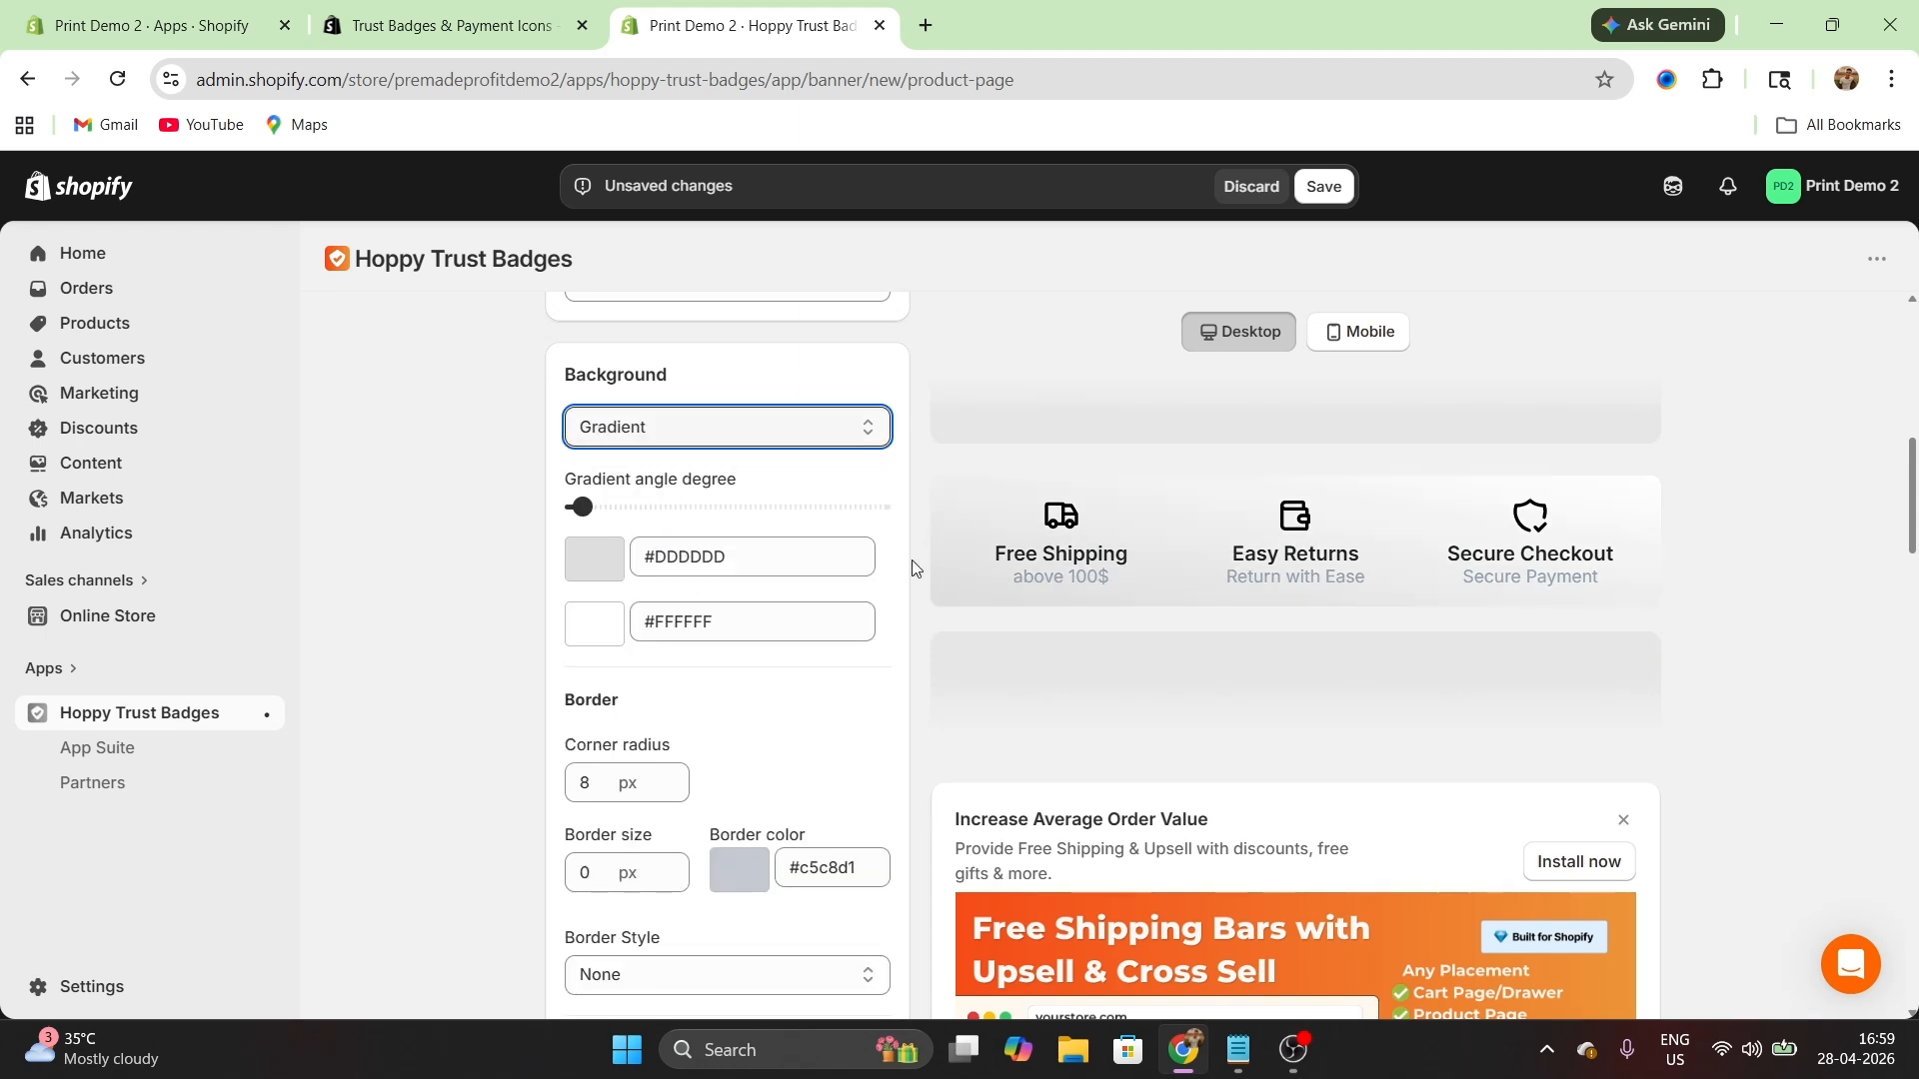
click(603, 568)
drag(566, 686, 577, 635)
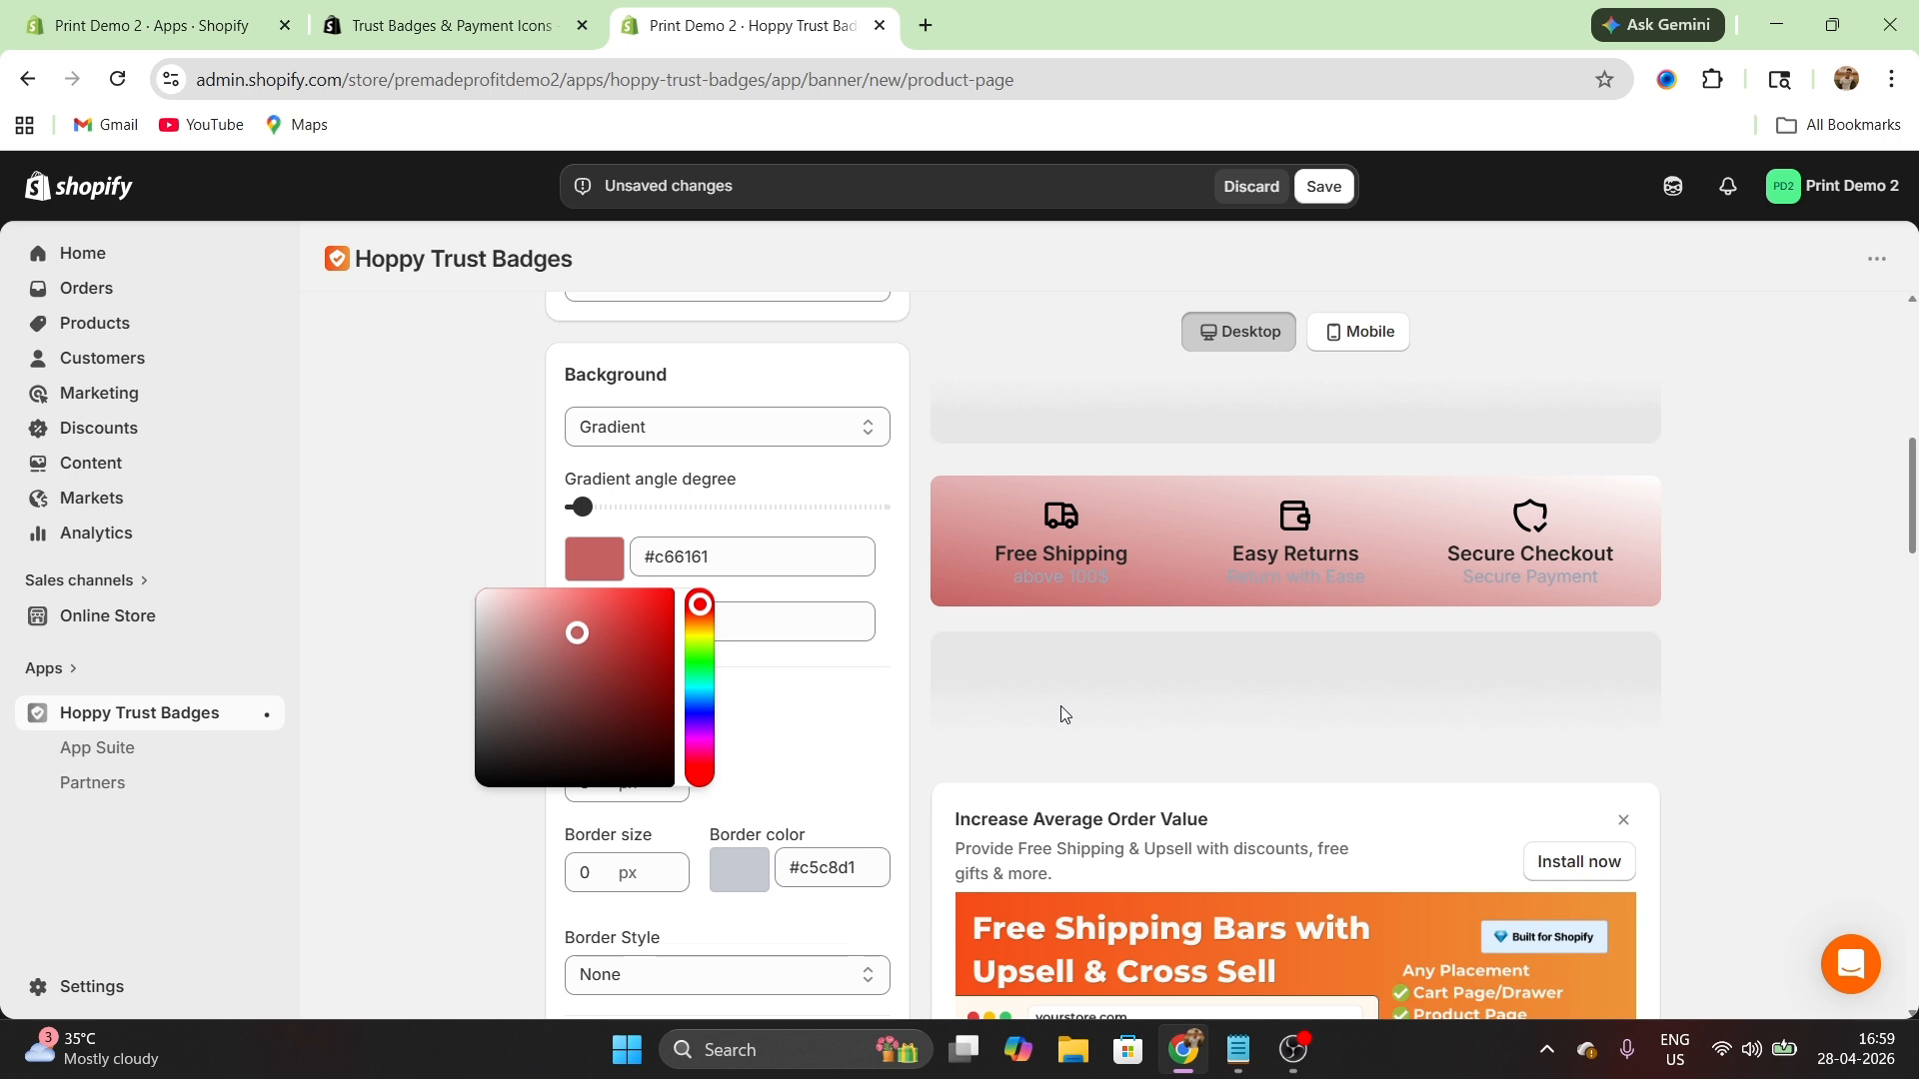
Try the Girly, Discount and Fresh background patterns on the badge block, and set the background back to Single color.
click(729, 429)
click(691, 556)
click(663, 519)
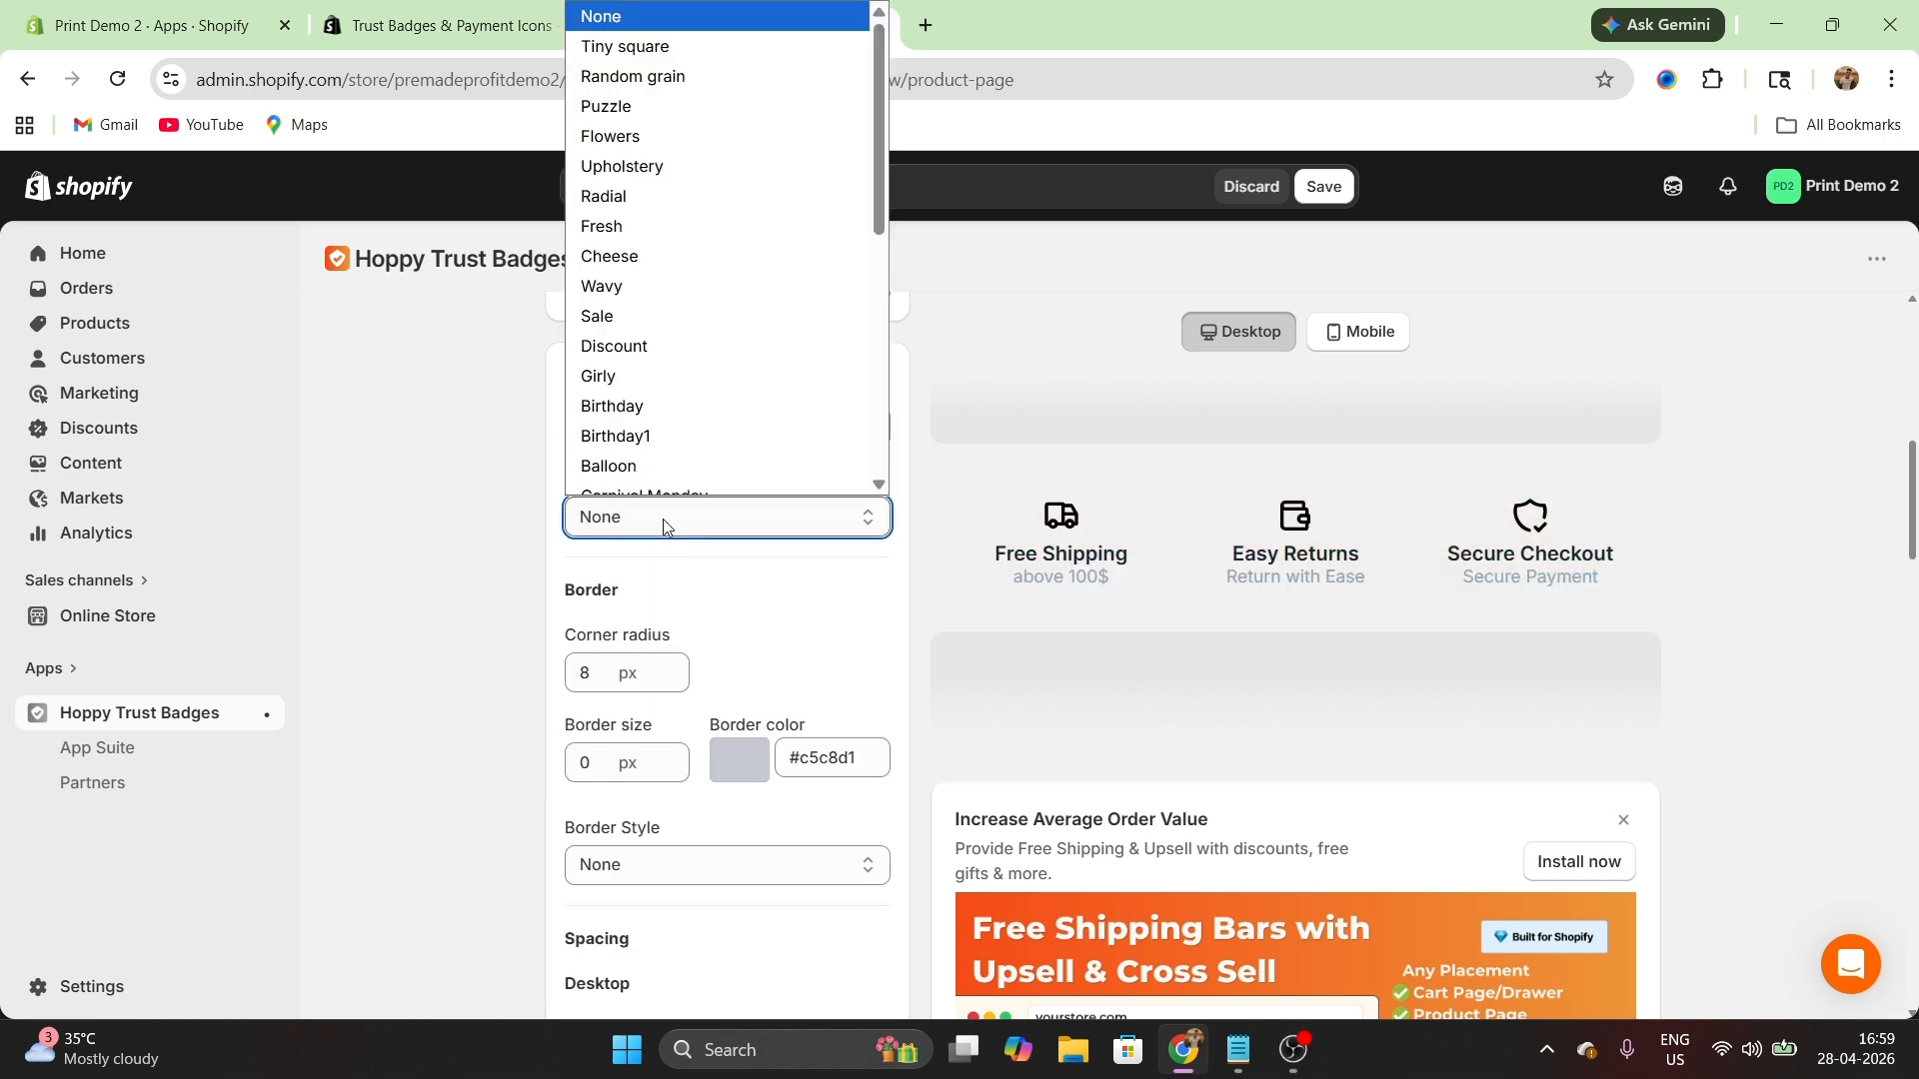
click(694, 379)
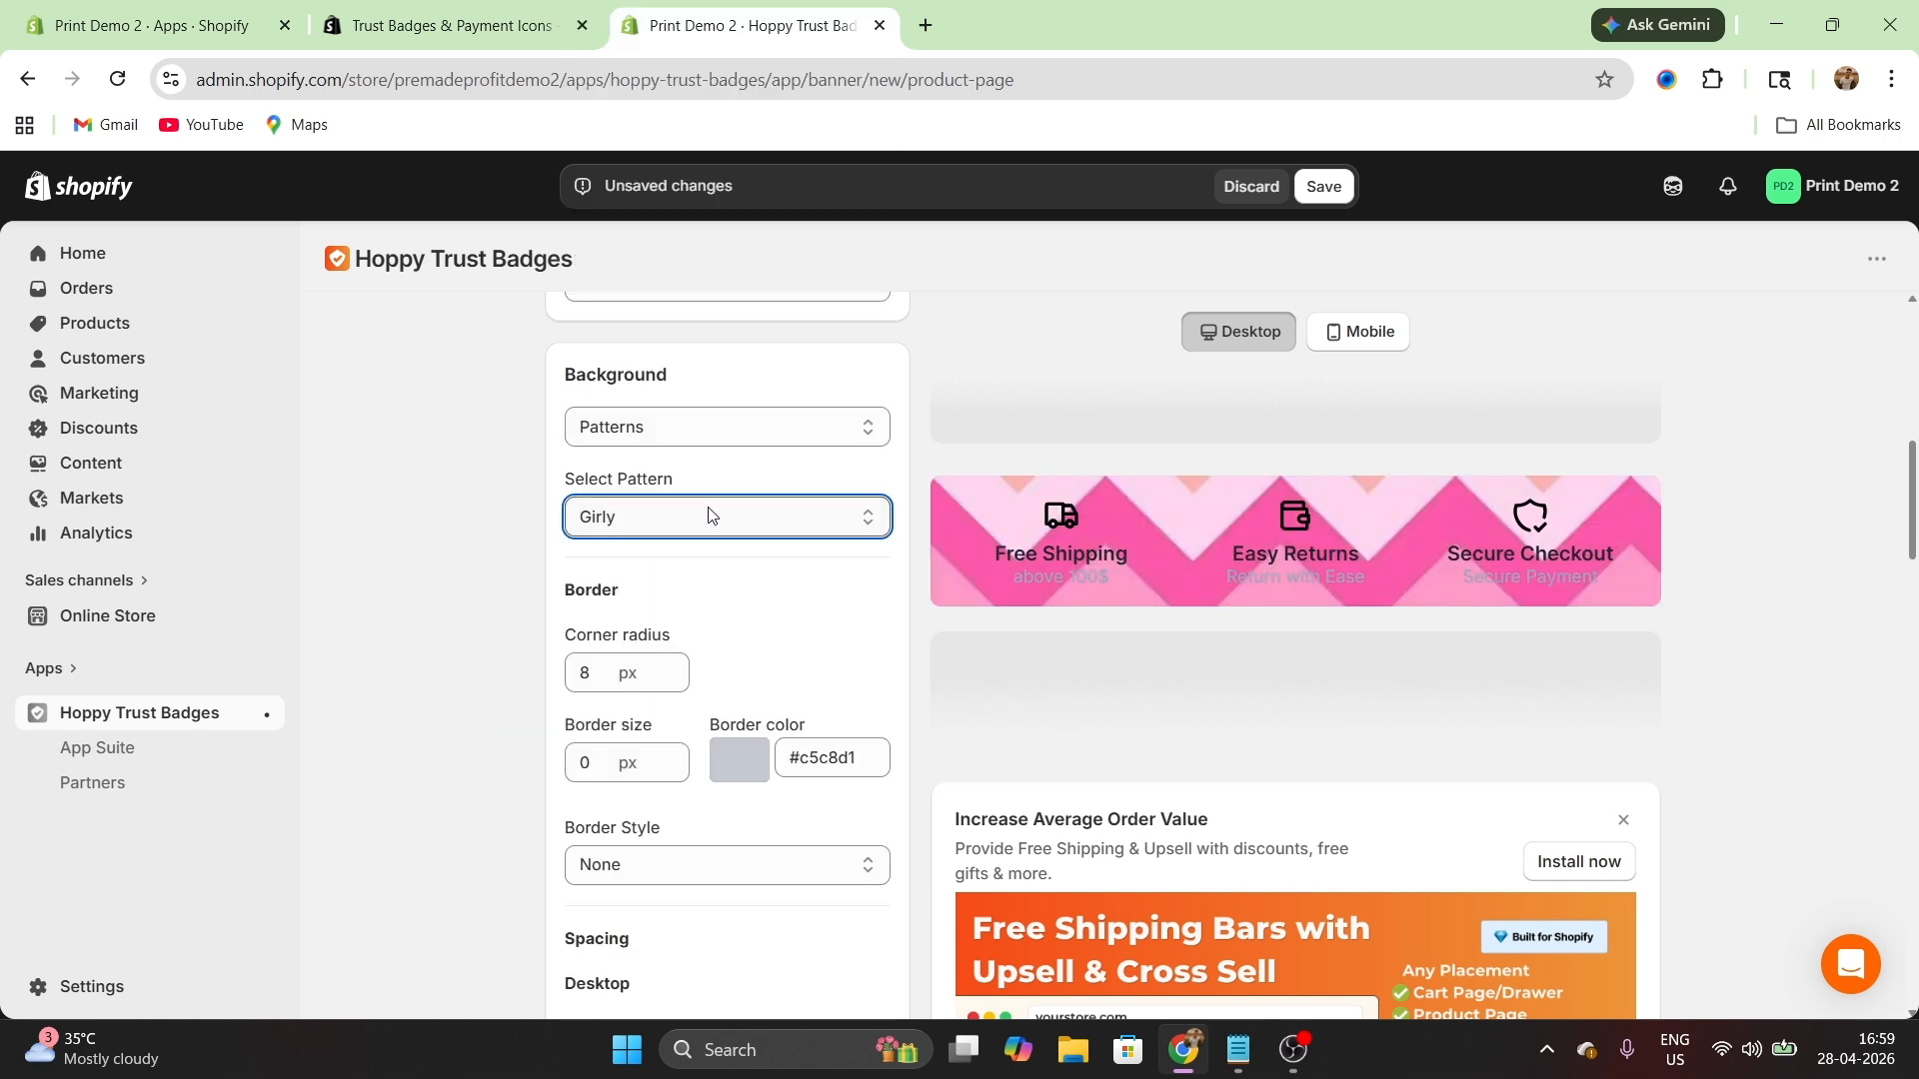
click(709, 514)
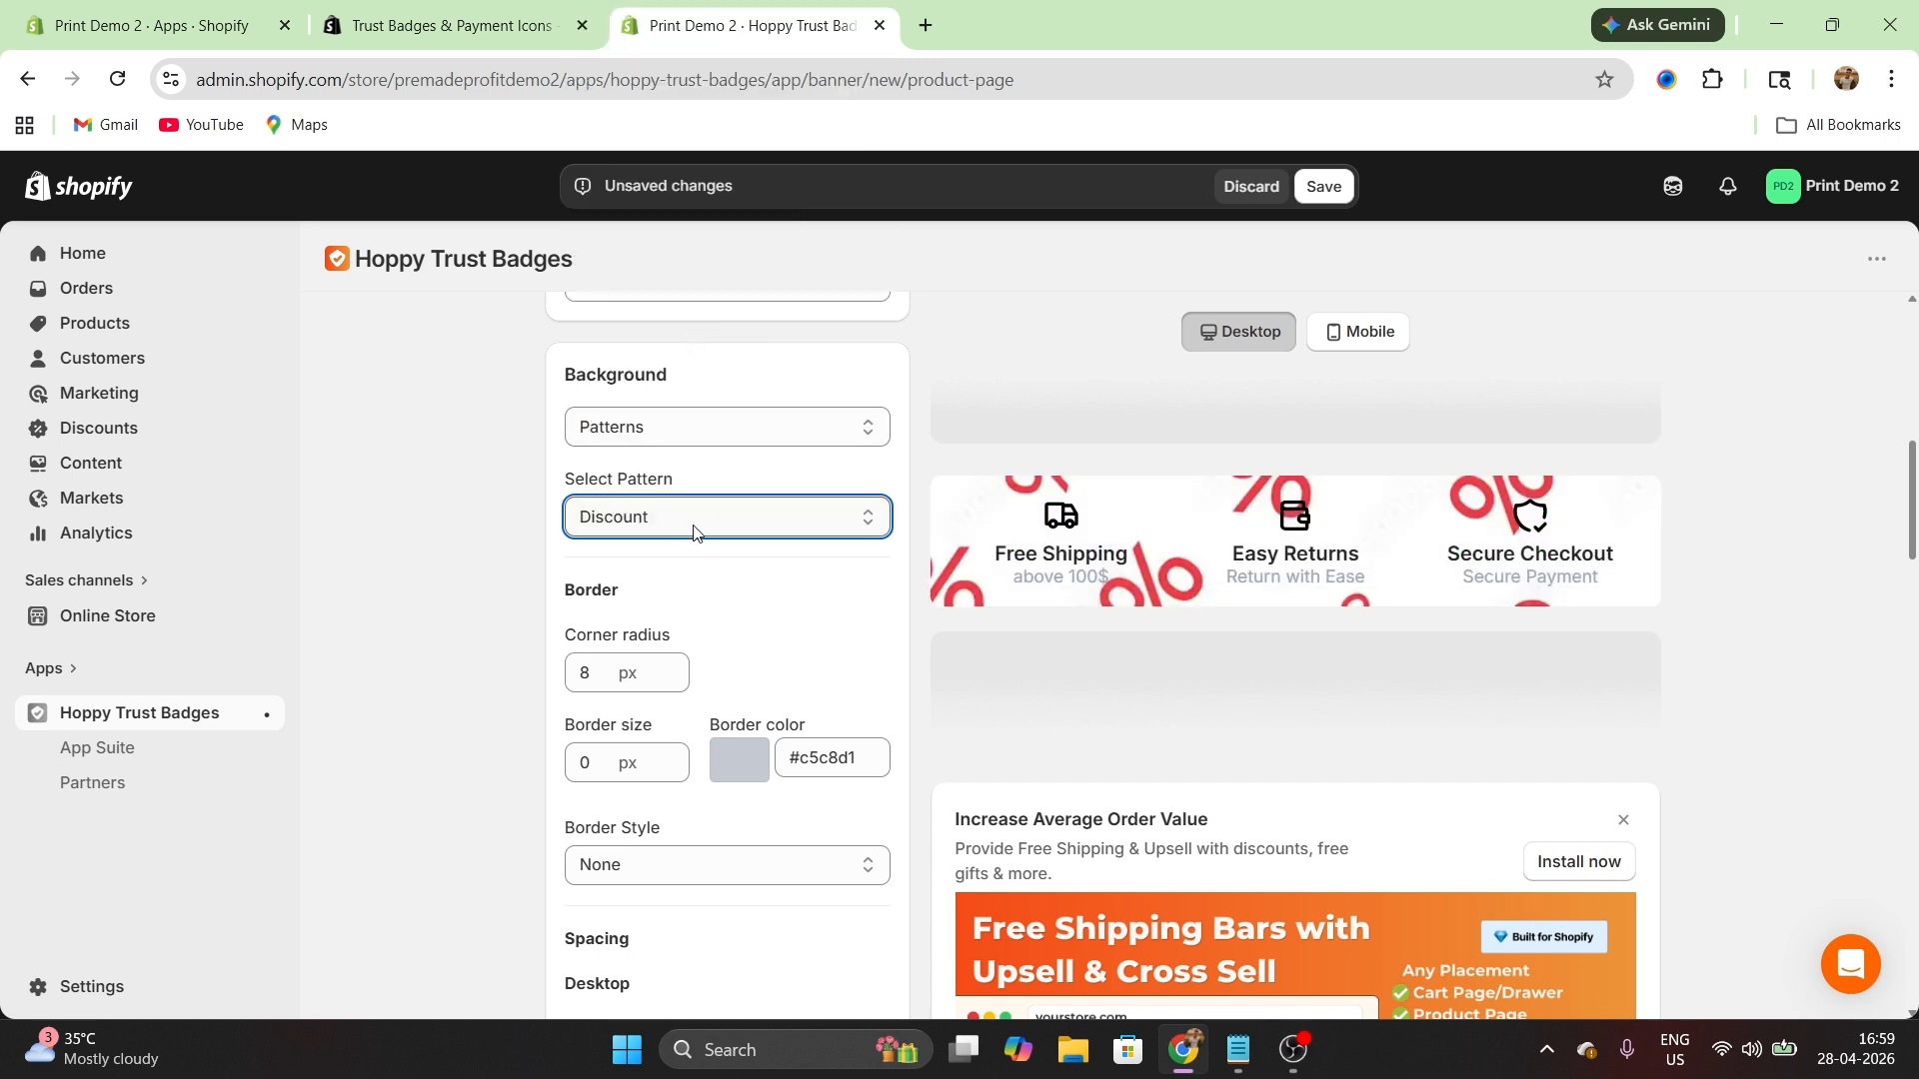
click(693, 517)
scroll(639, 232, down, 1)
click(631, 211)
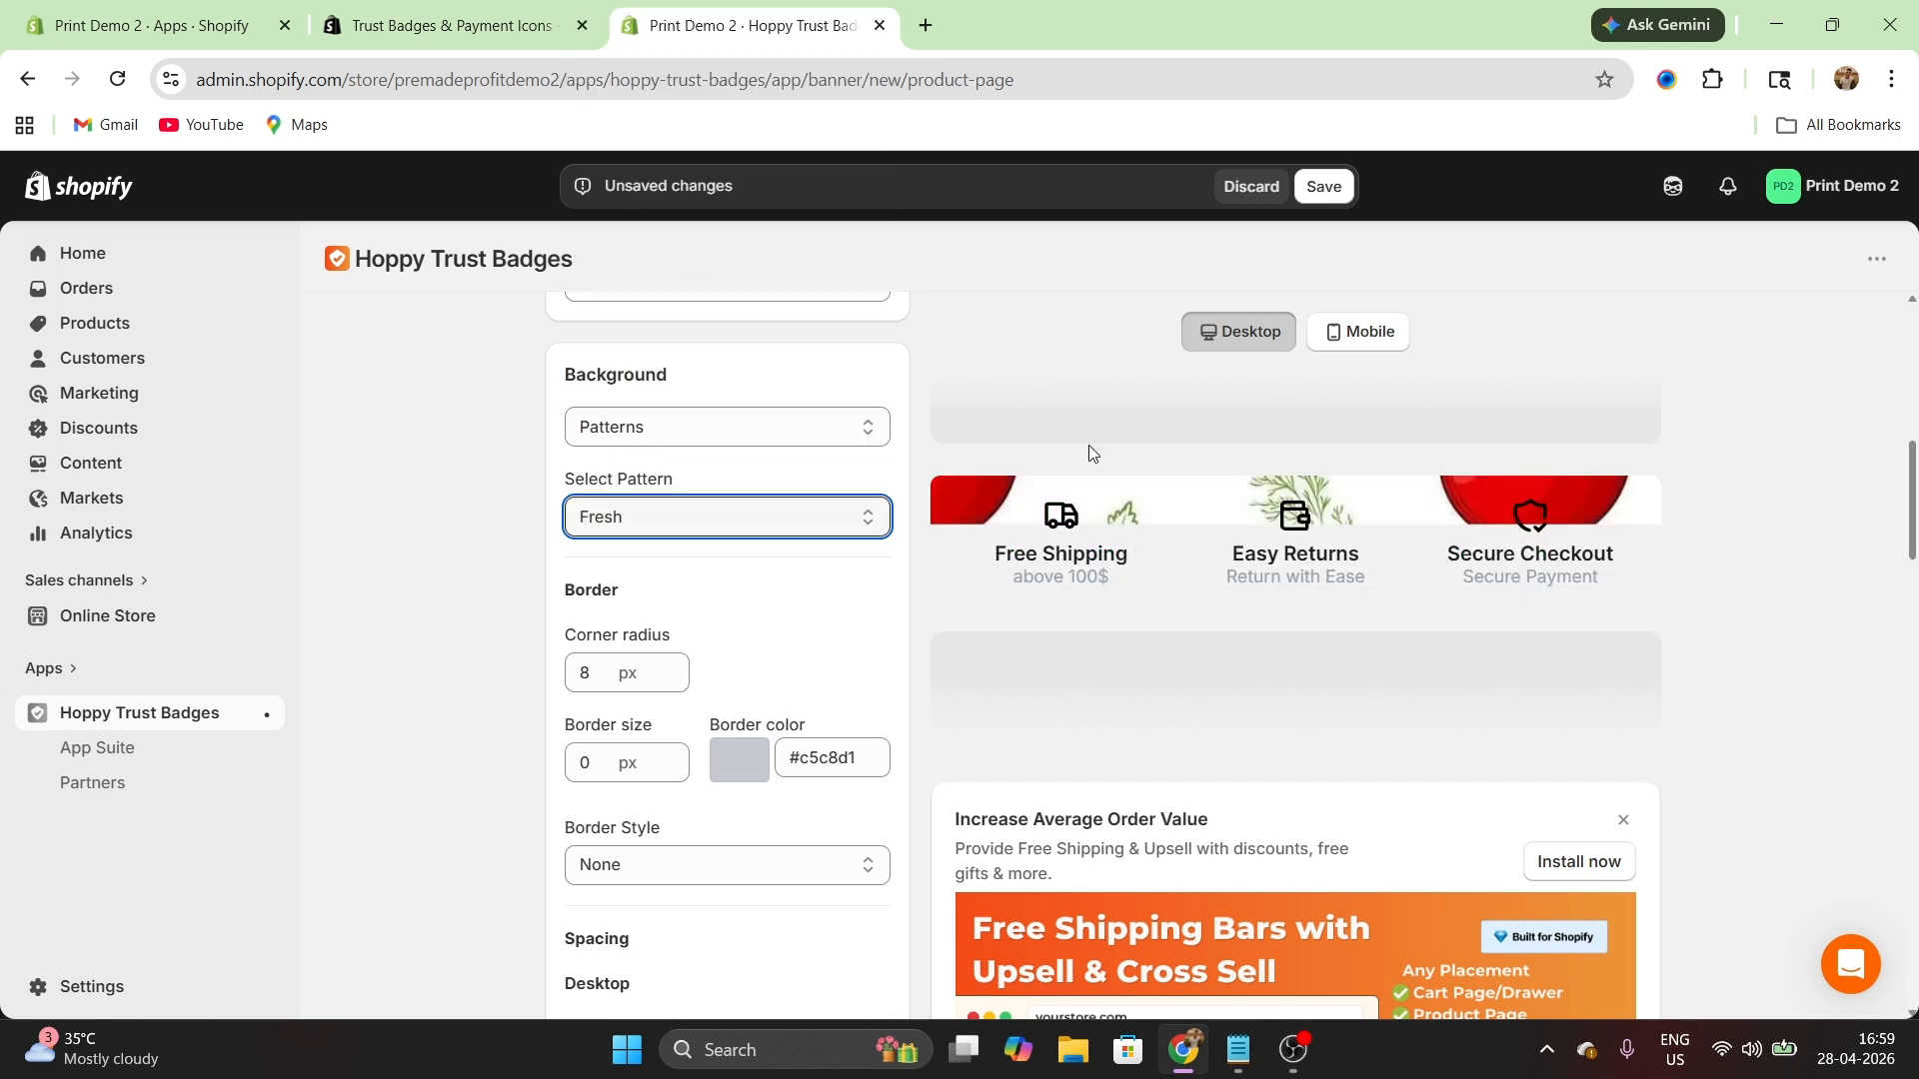
click(712, 426)
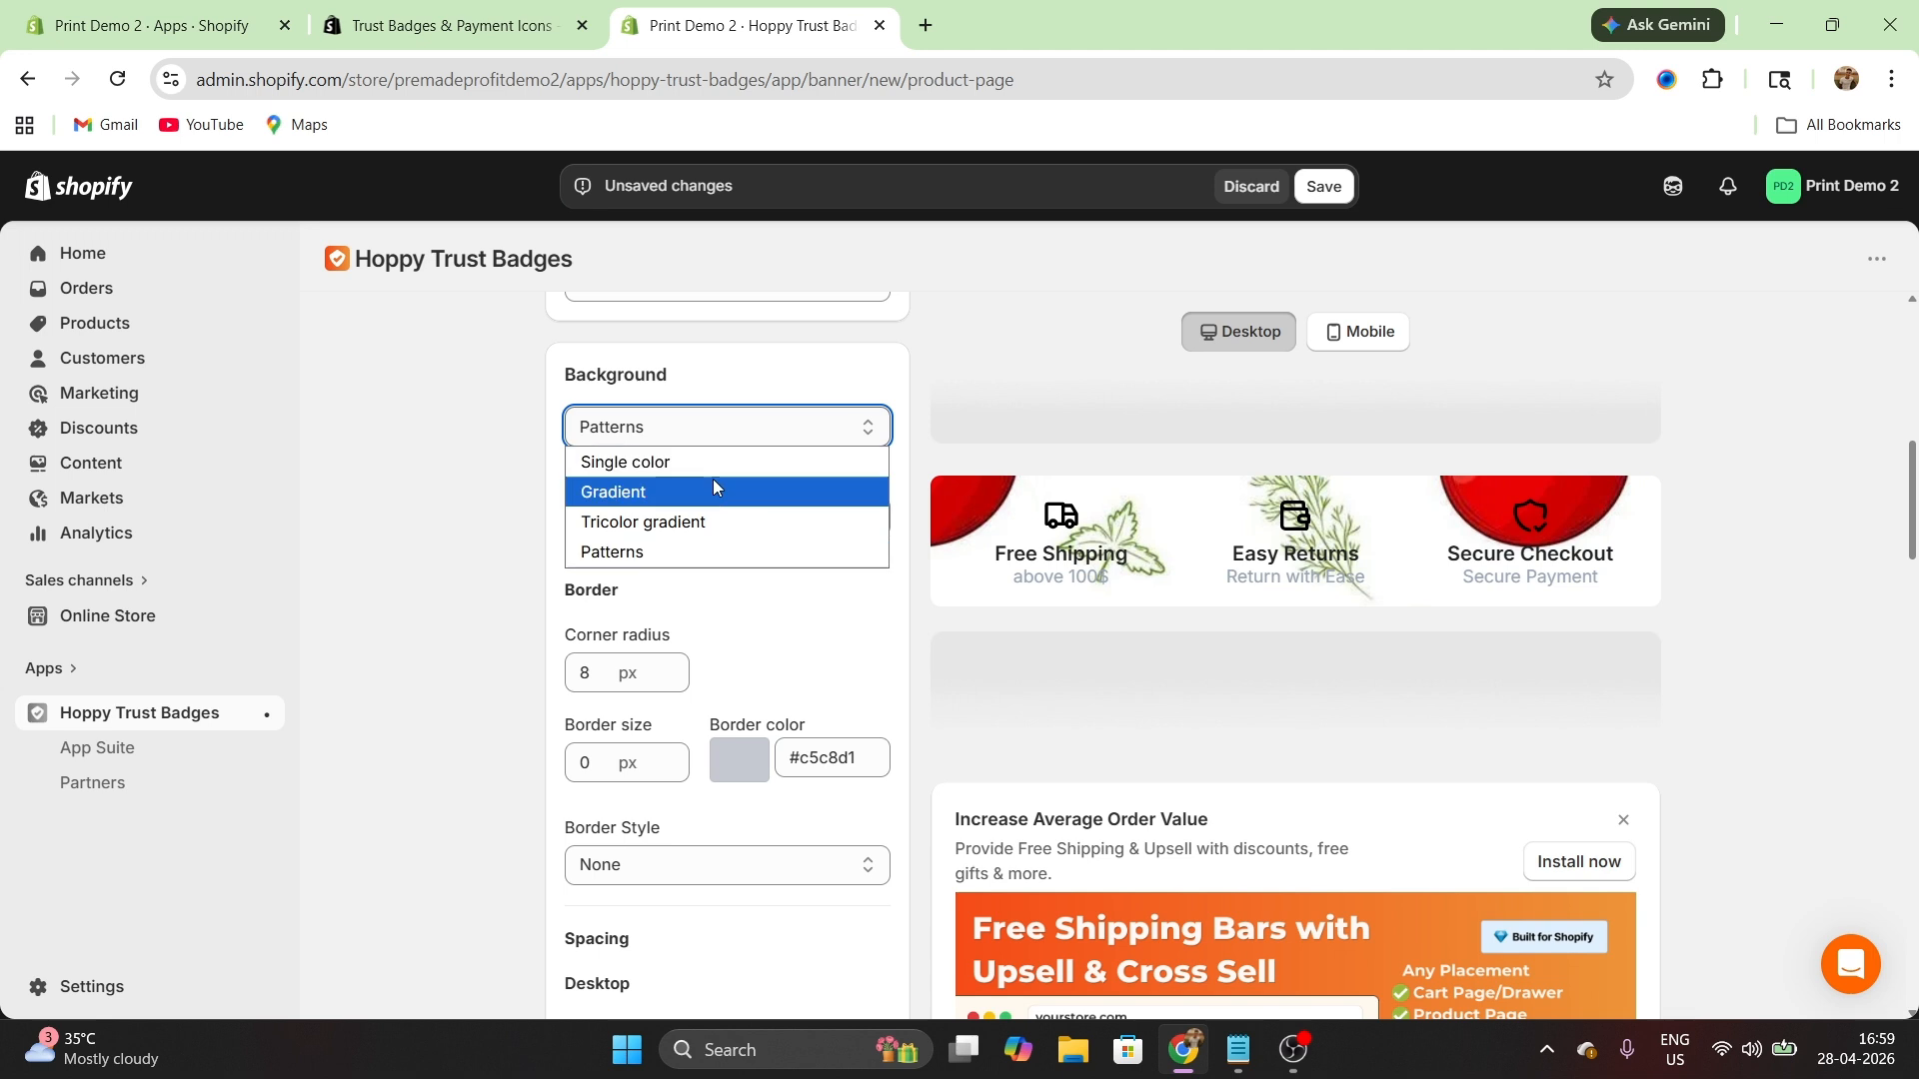
click(682, 455)
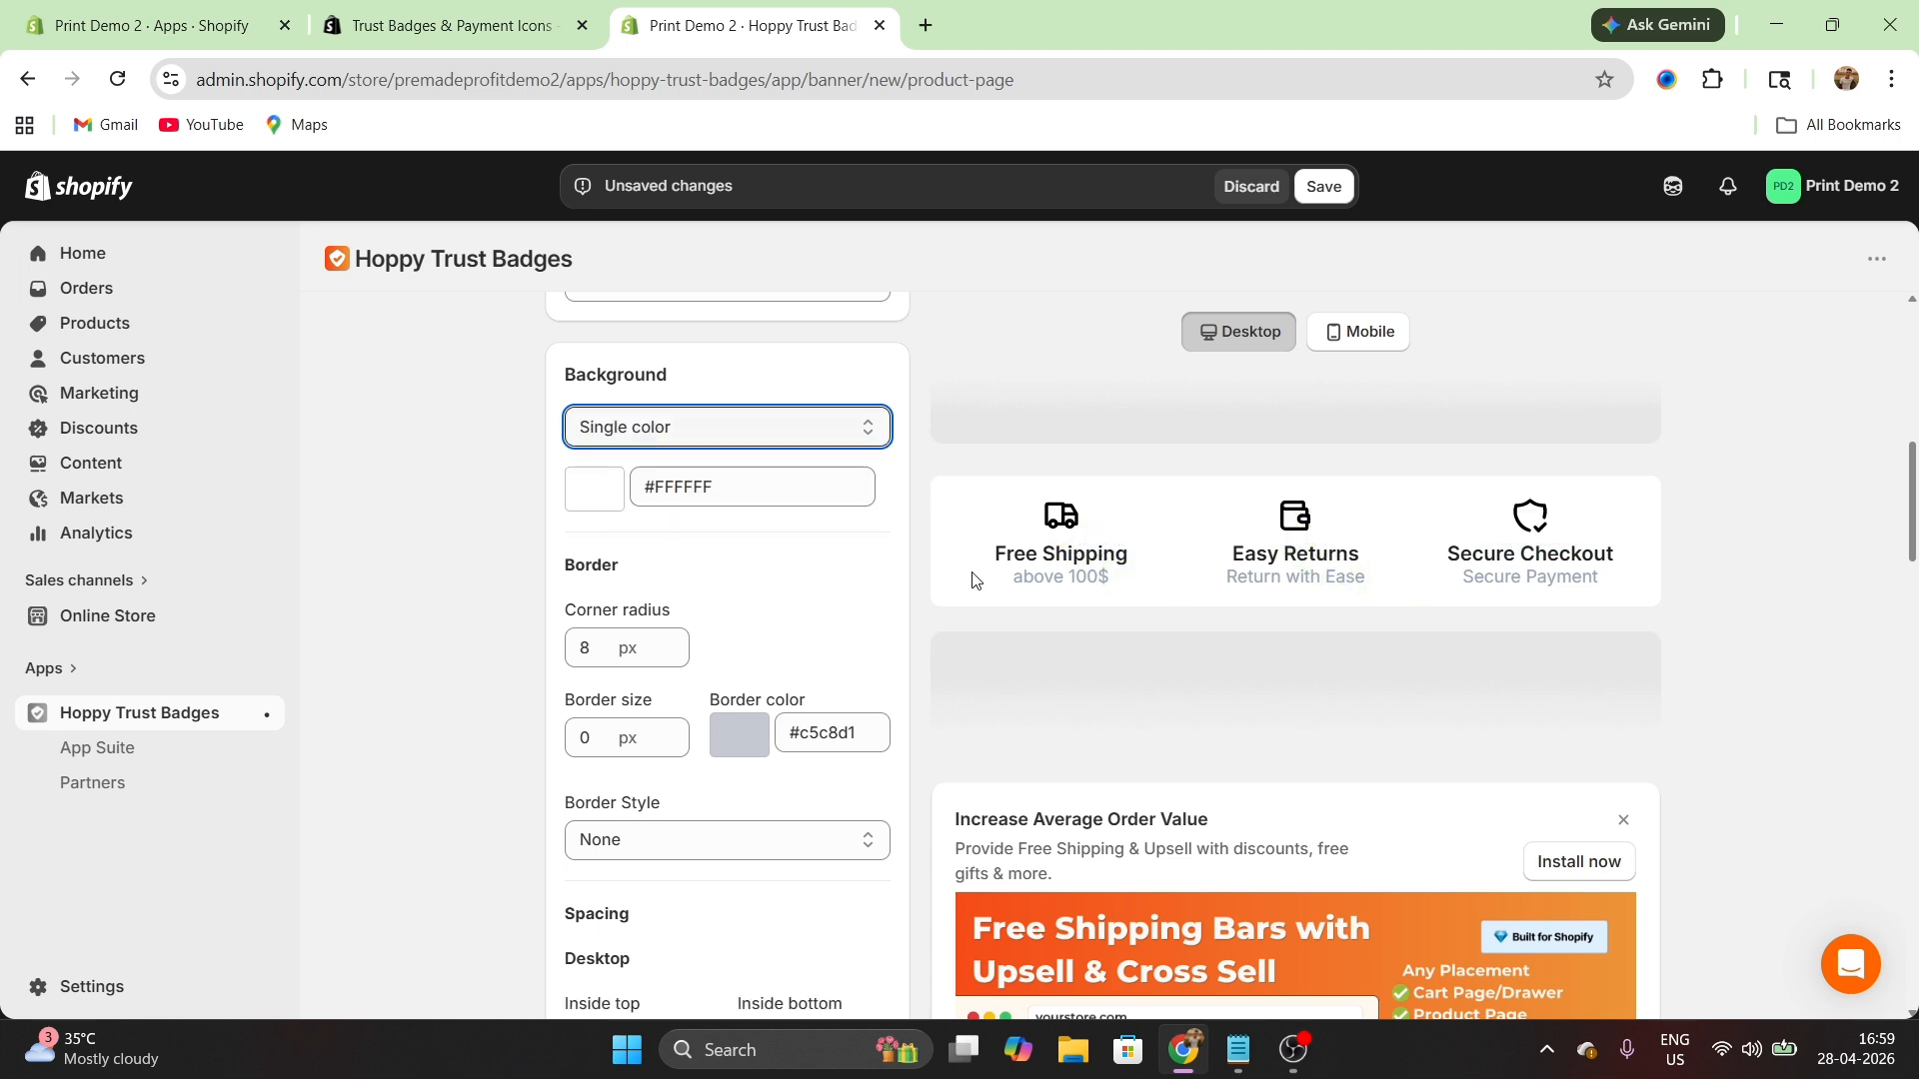
Give the badge block a Solid border in #000000 with a border size of 2 px.
scroll(699, 600, down, 2)
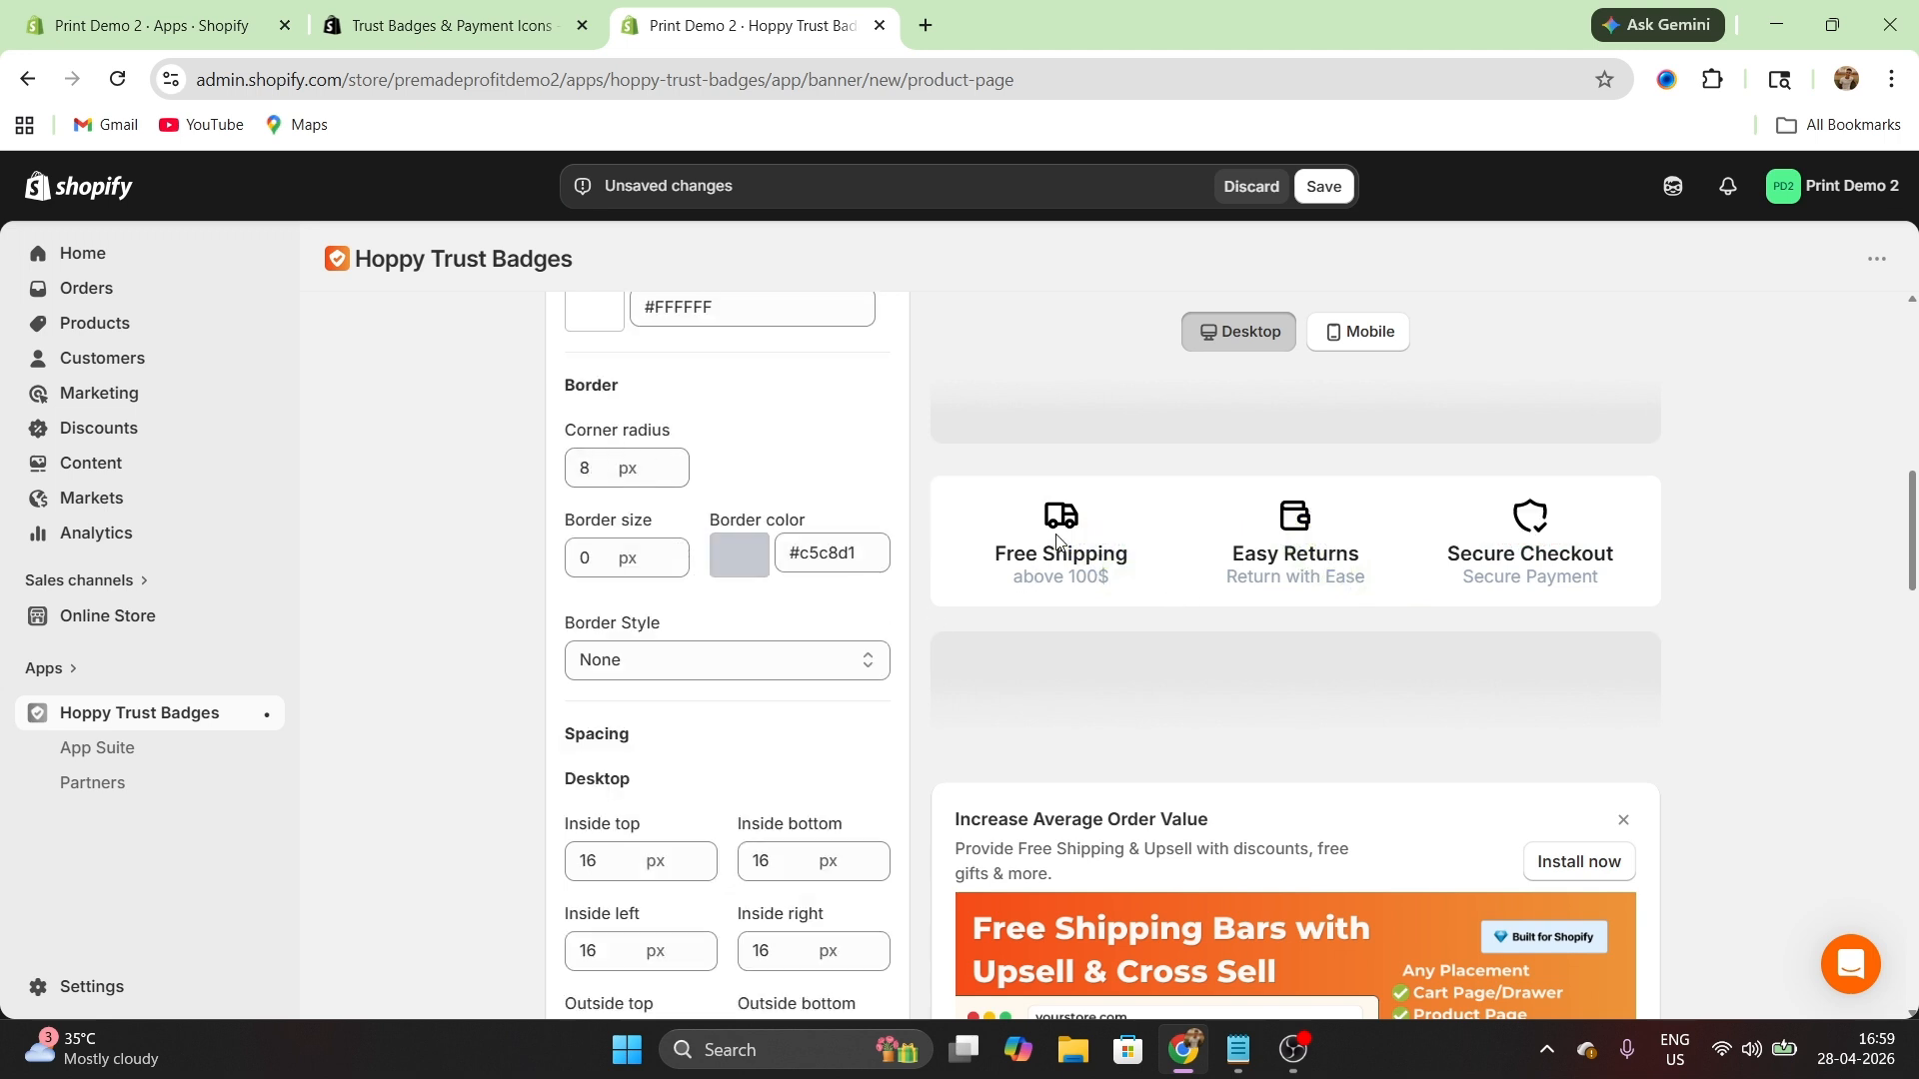
click(698, 665)
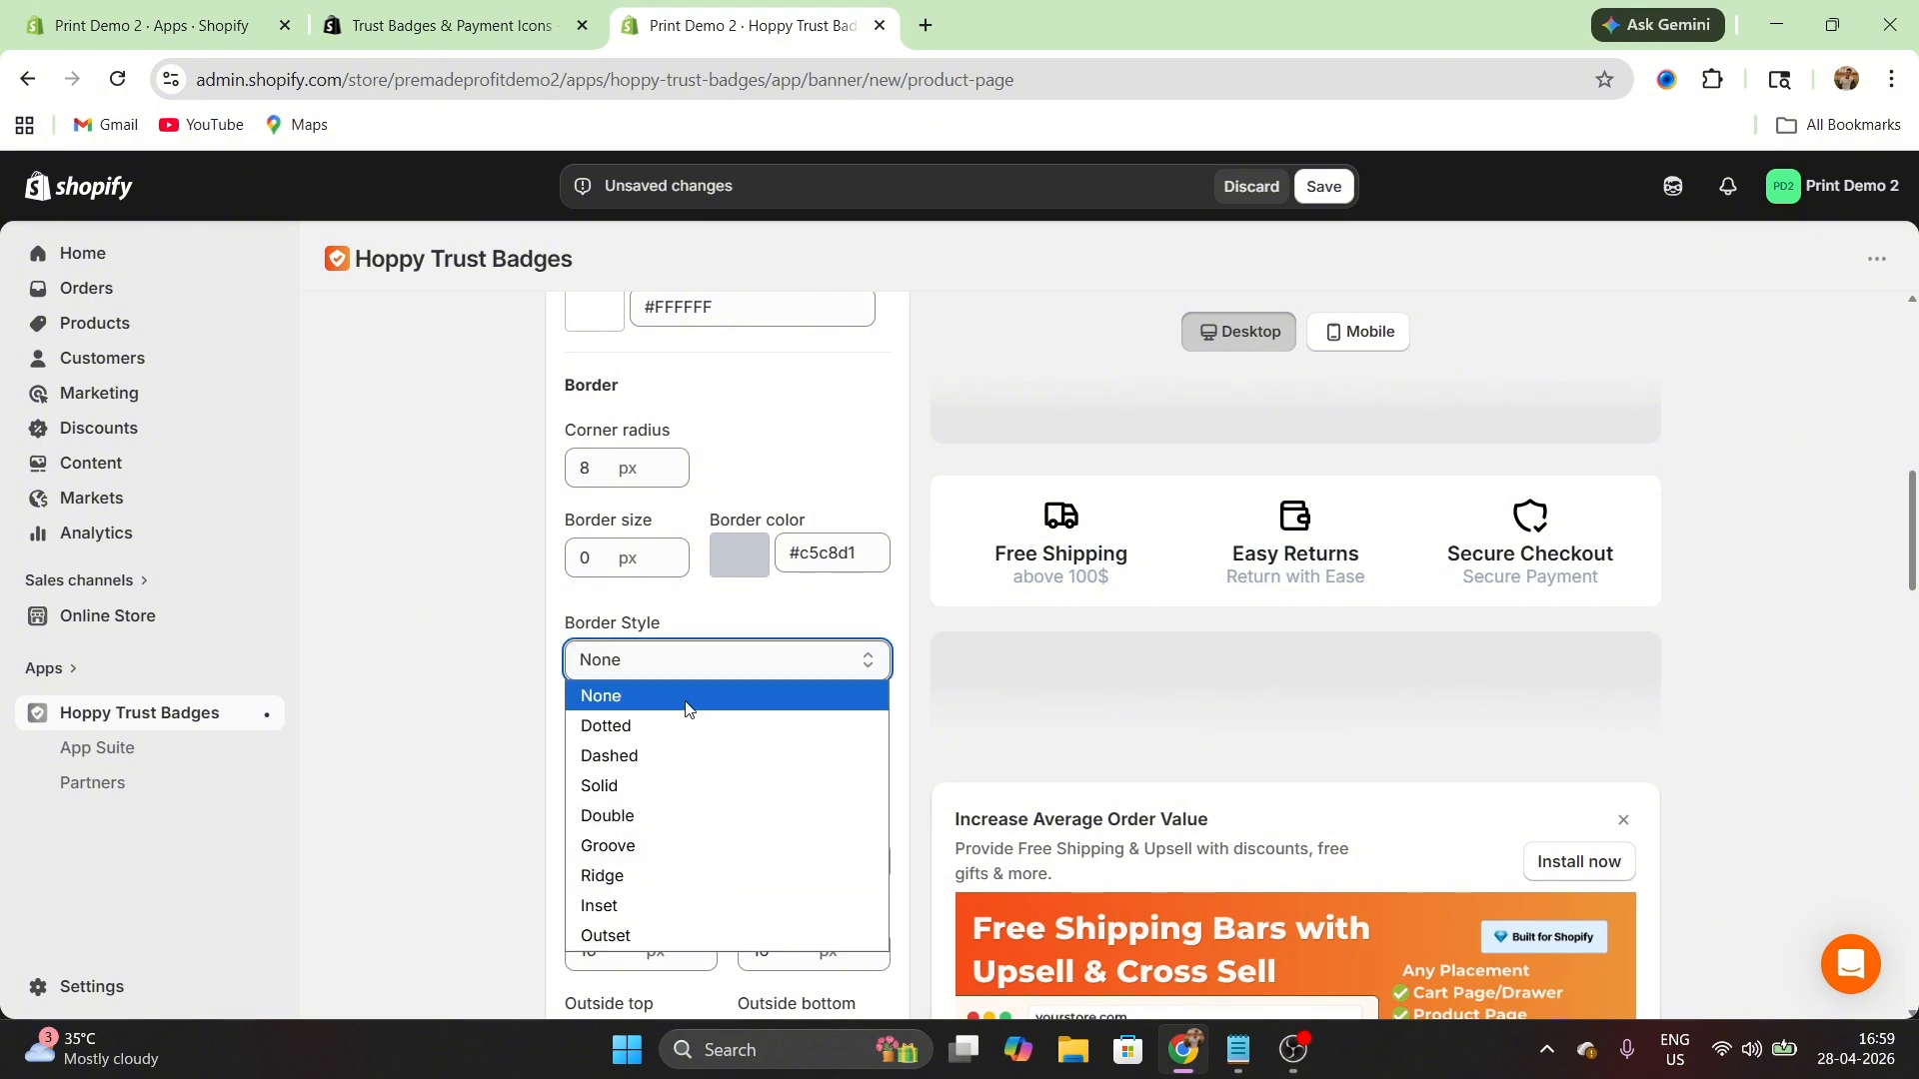
click(643, 788)
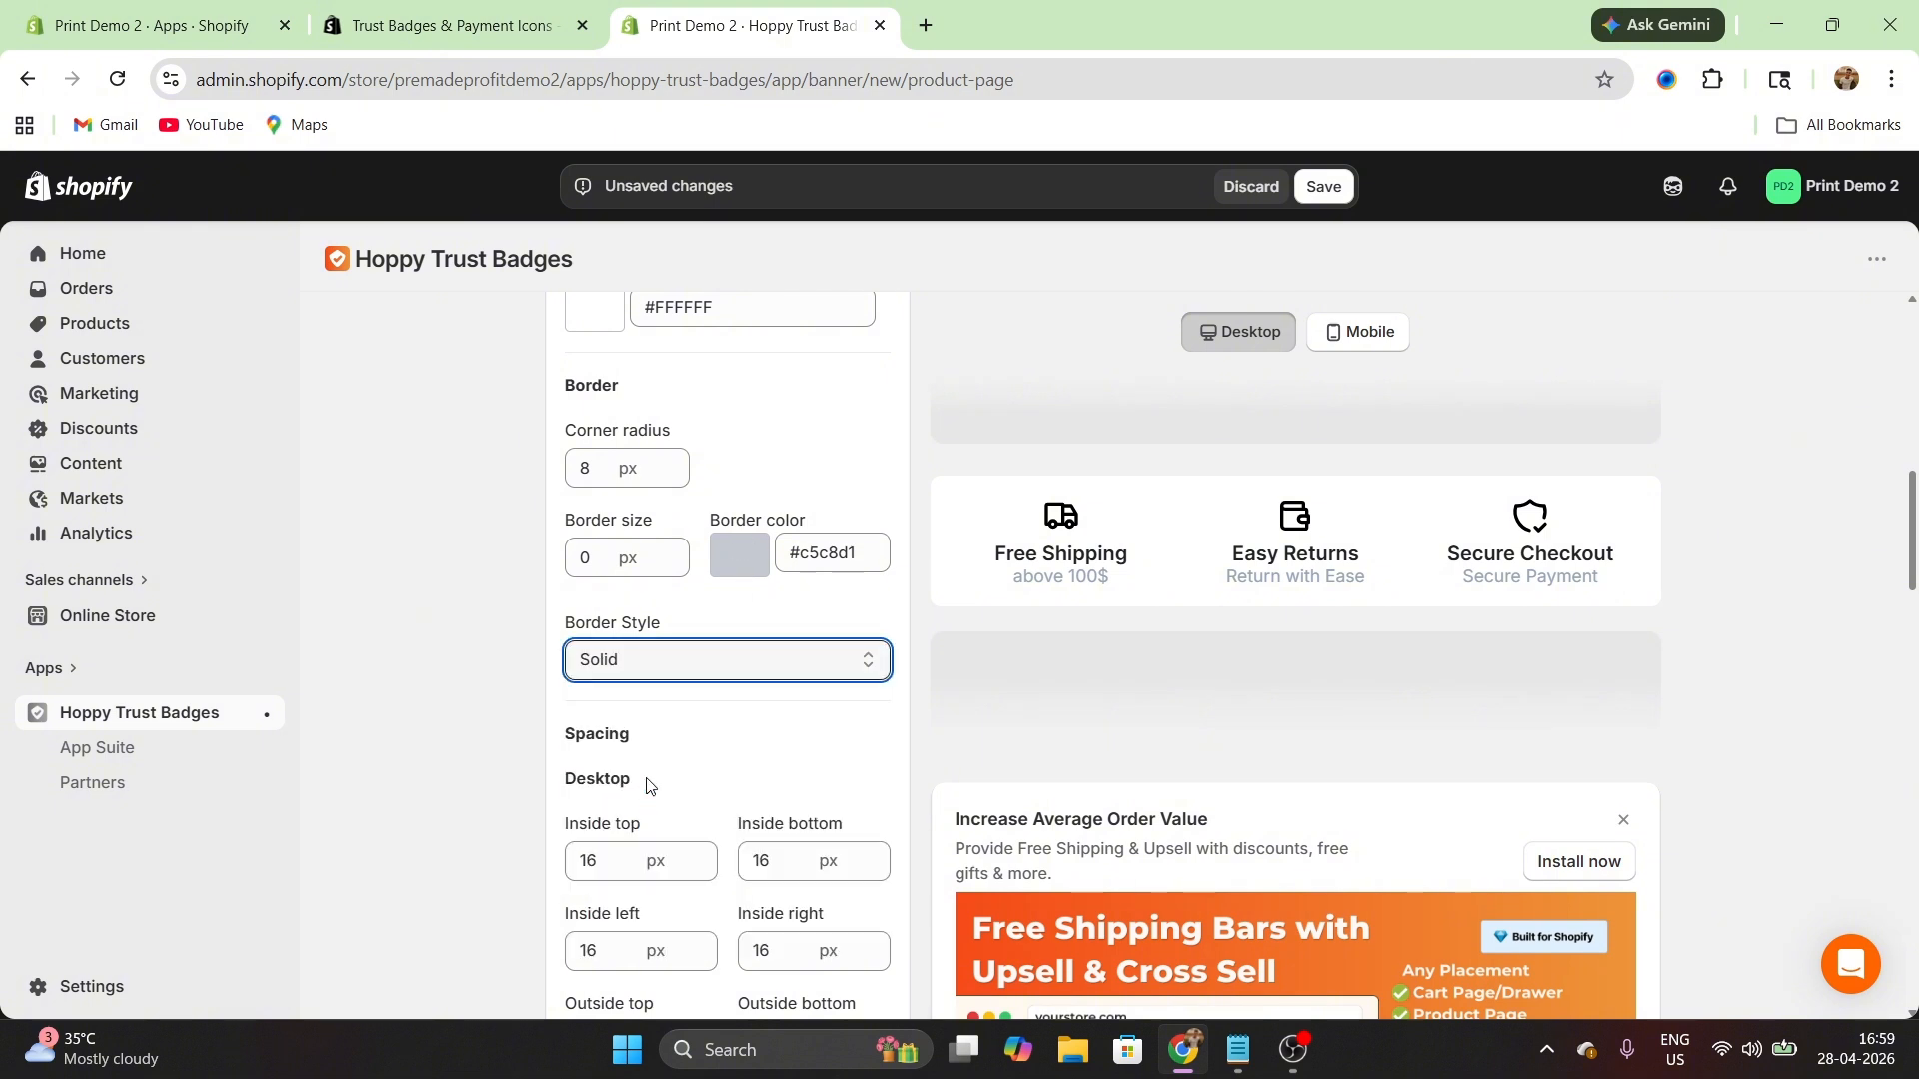
click(737, 558)
drag(686, 668, 582, 818)
click(599, 557)
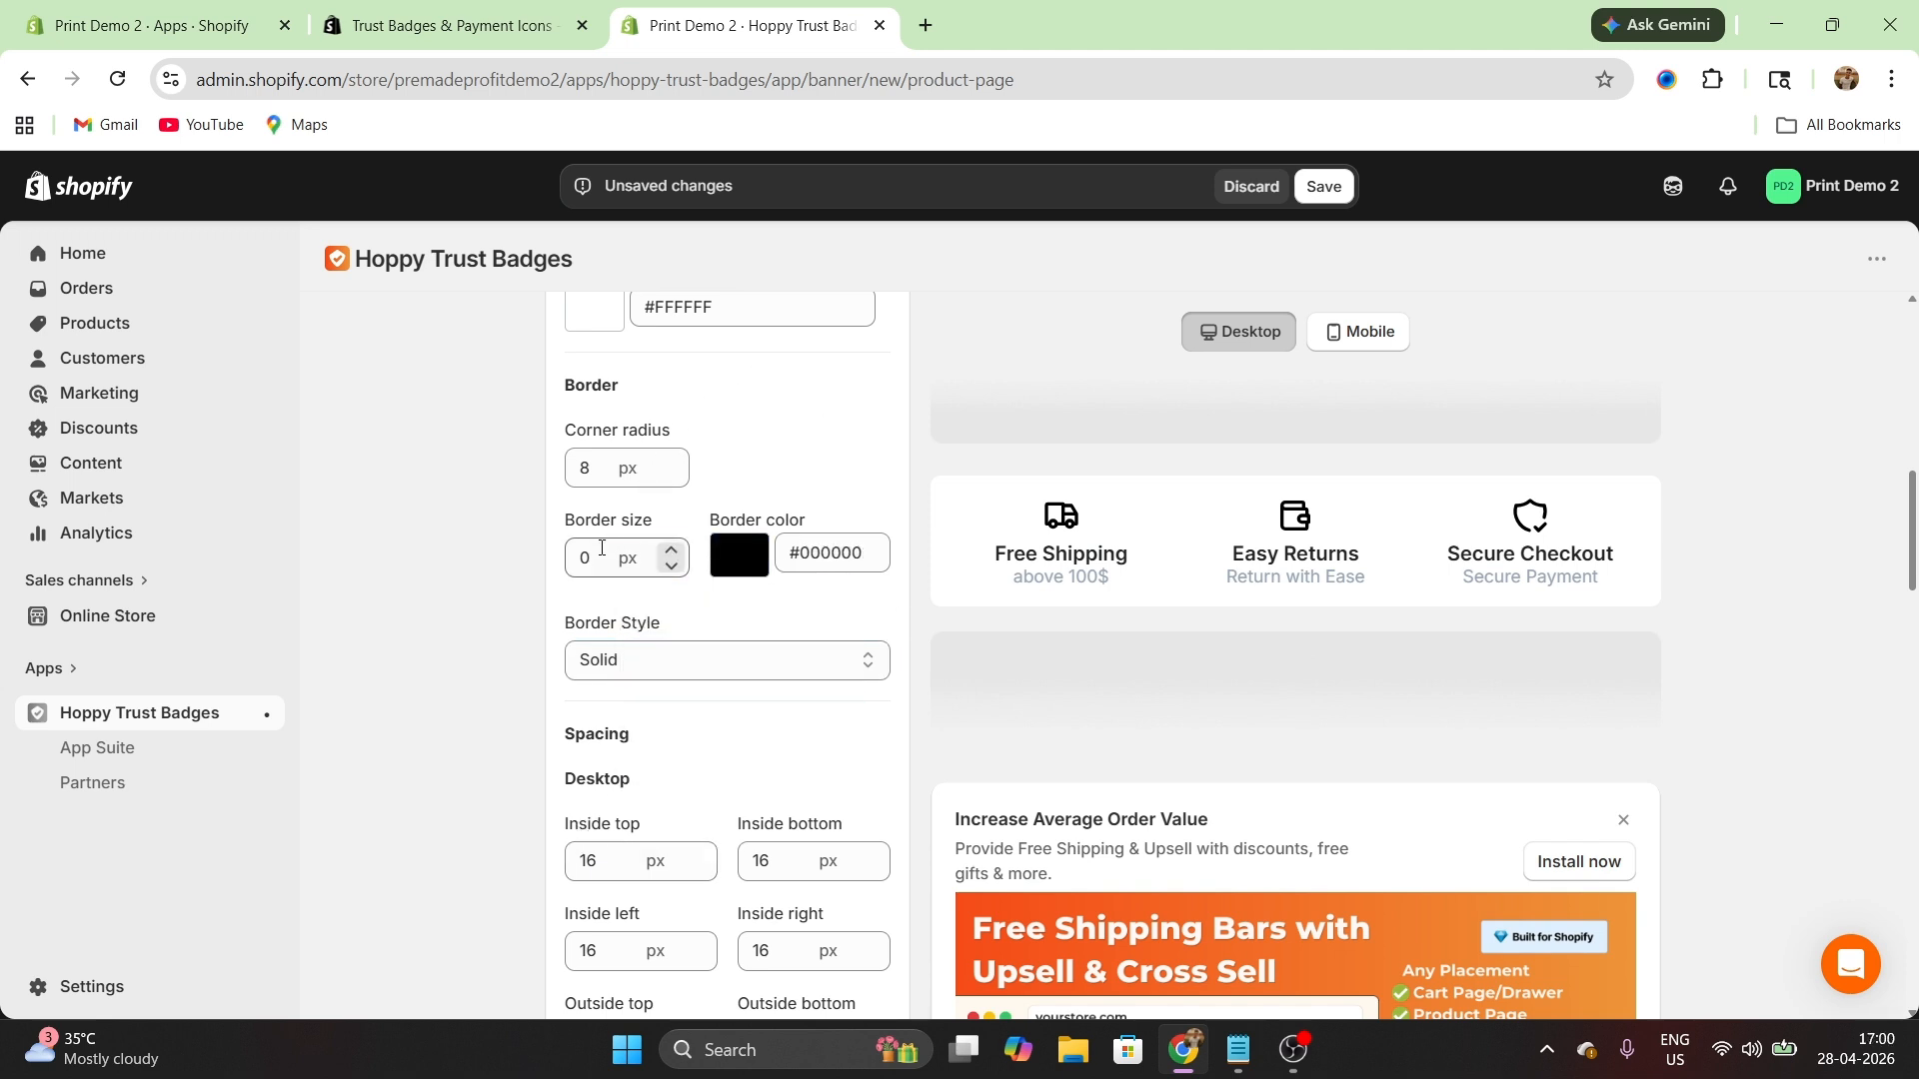
click(672, 554)
click(673, 554)
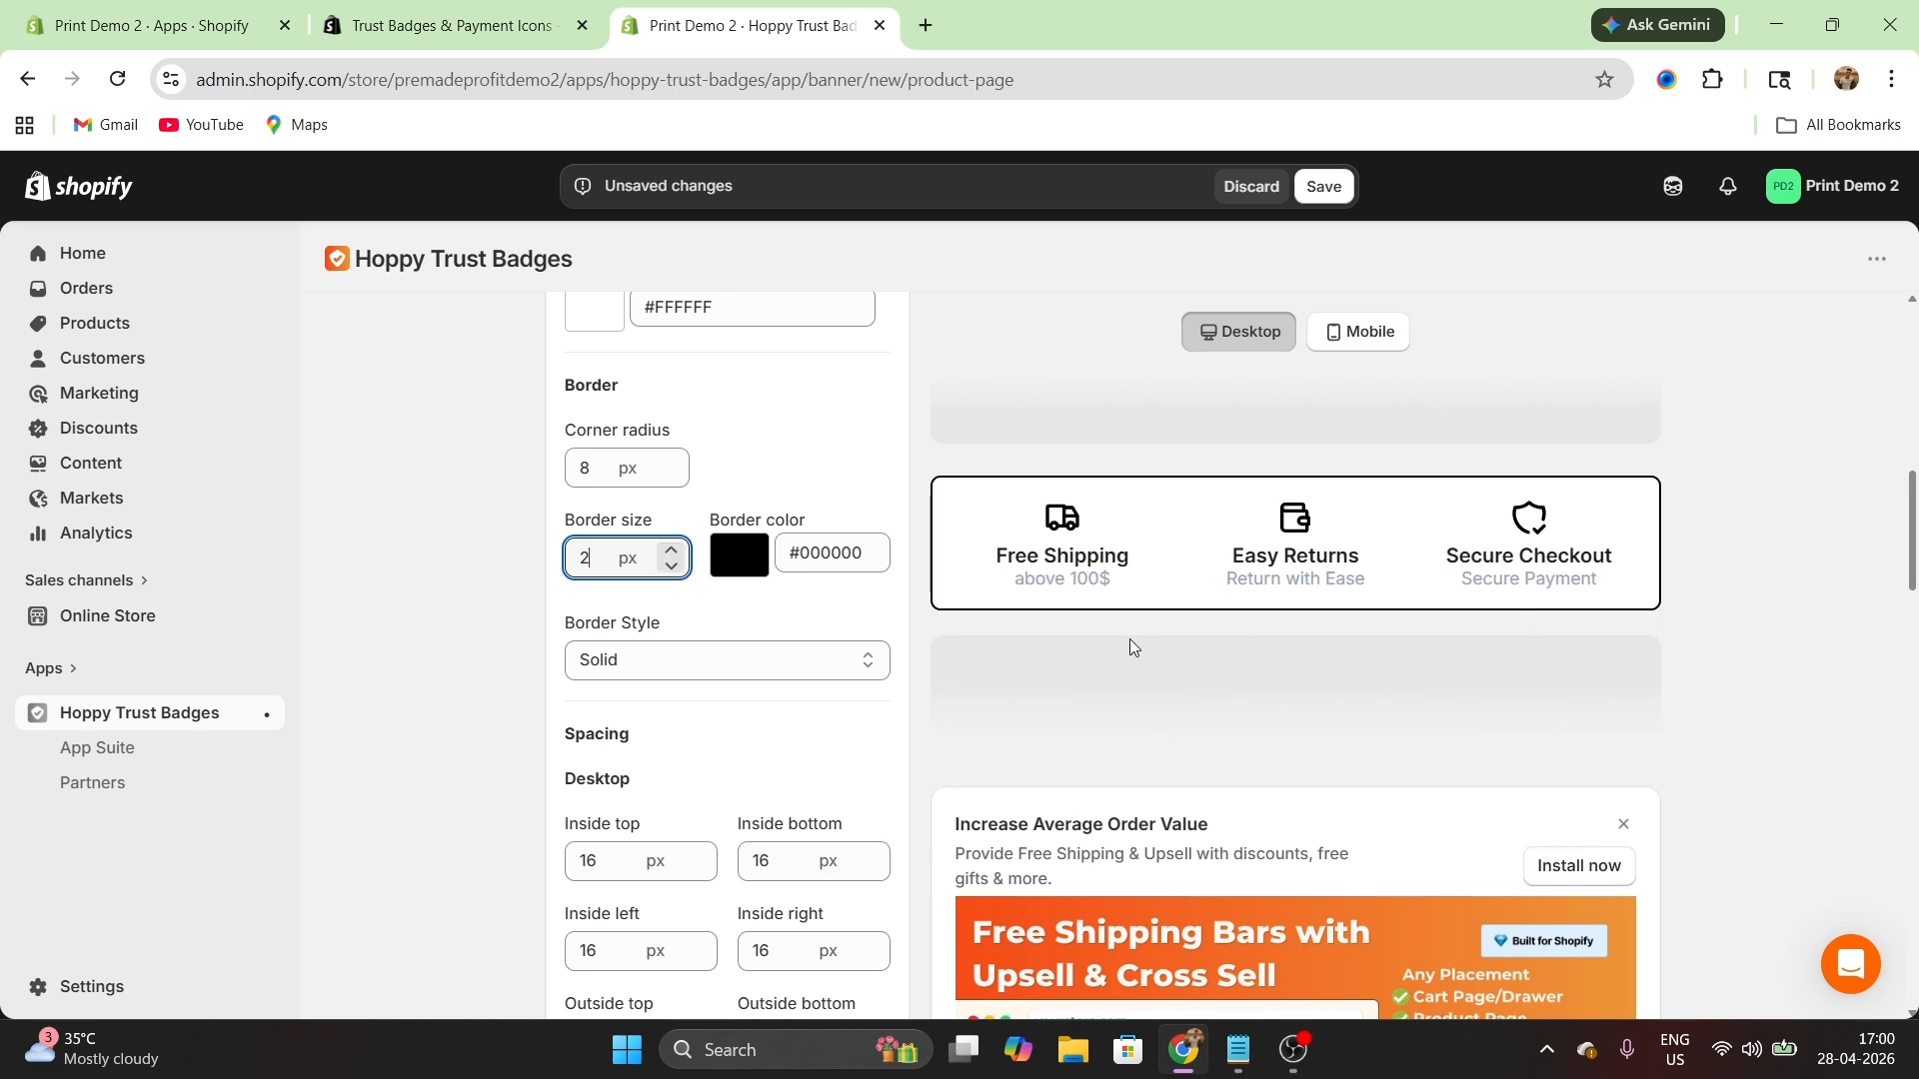
Preview the badge block on Mobile, examine the spacing and icon styling settings, and return to the Desktop preview.
scroll(764, 622, down, 3)
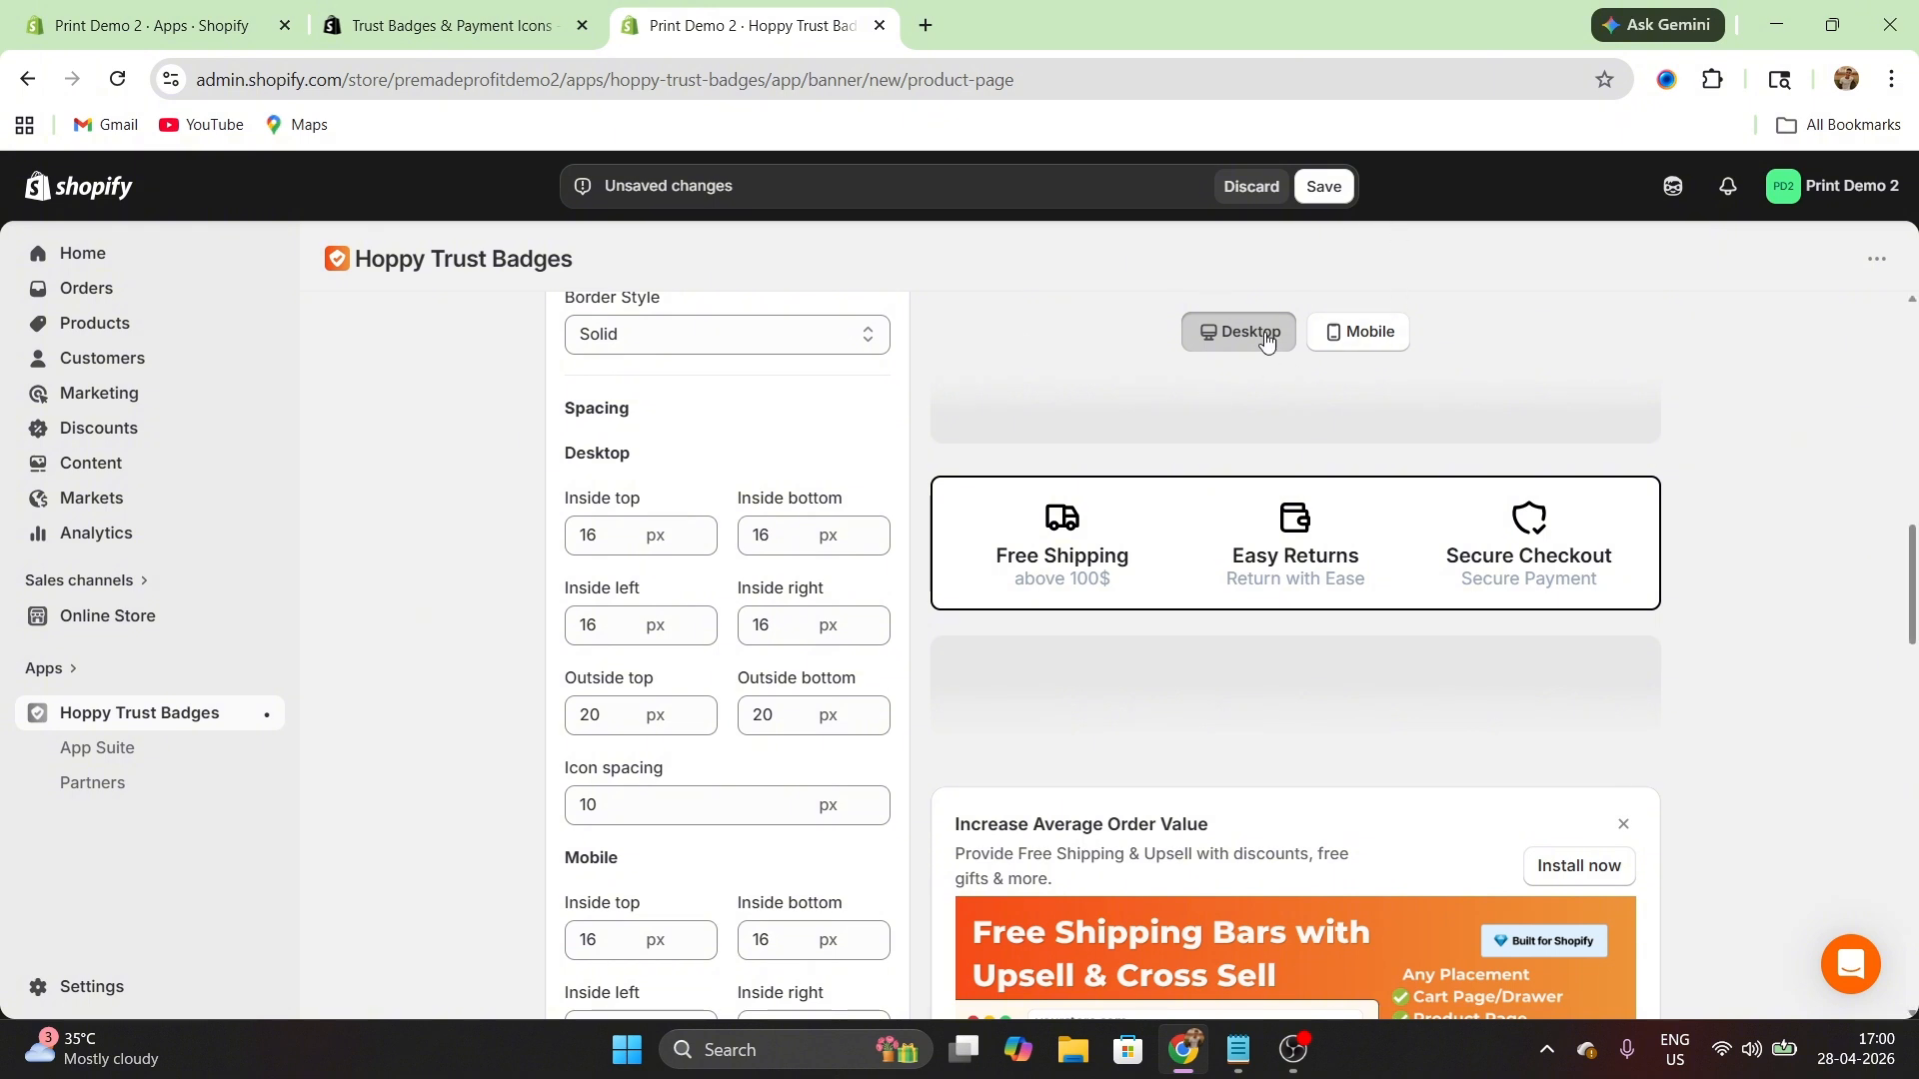
click(1361, 333)
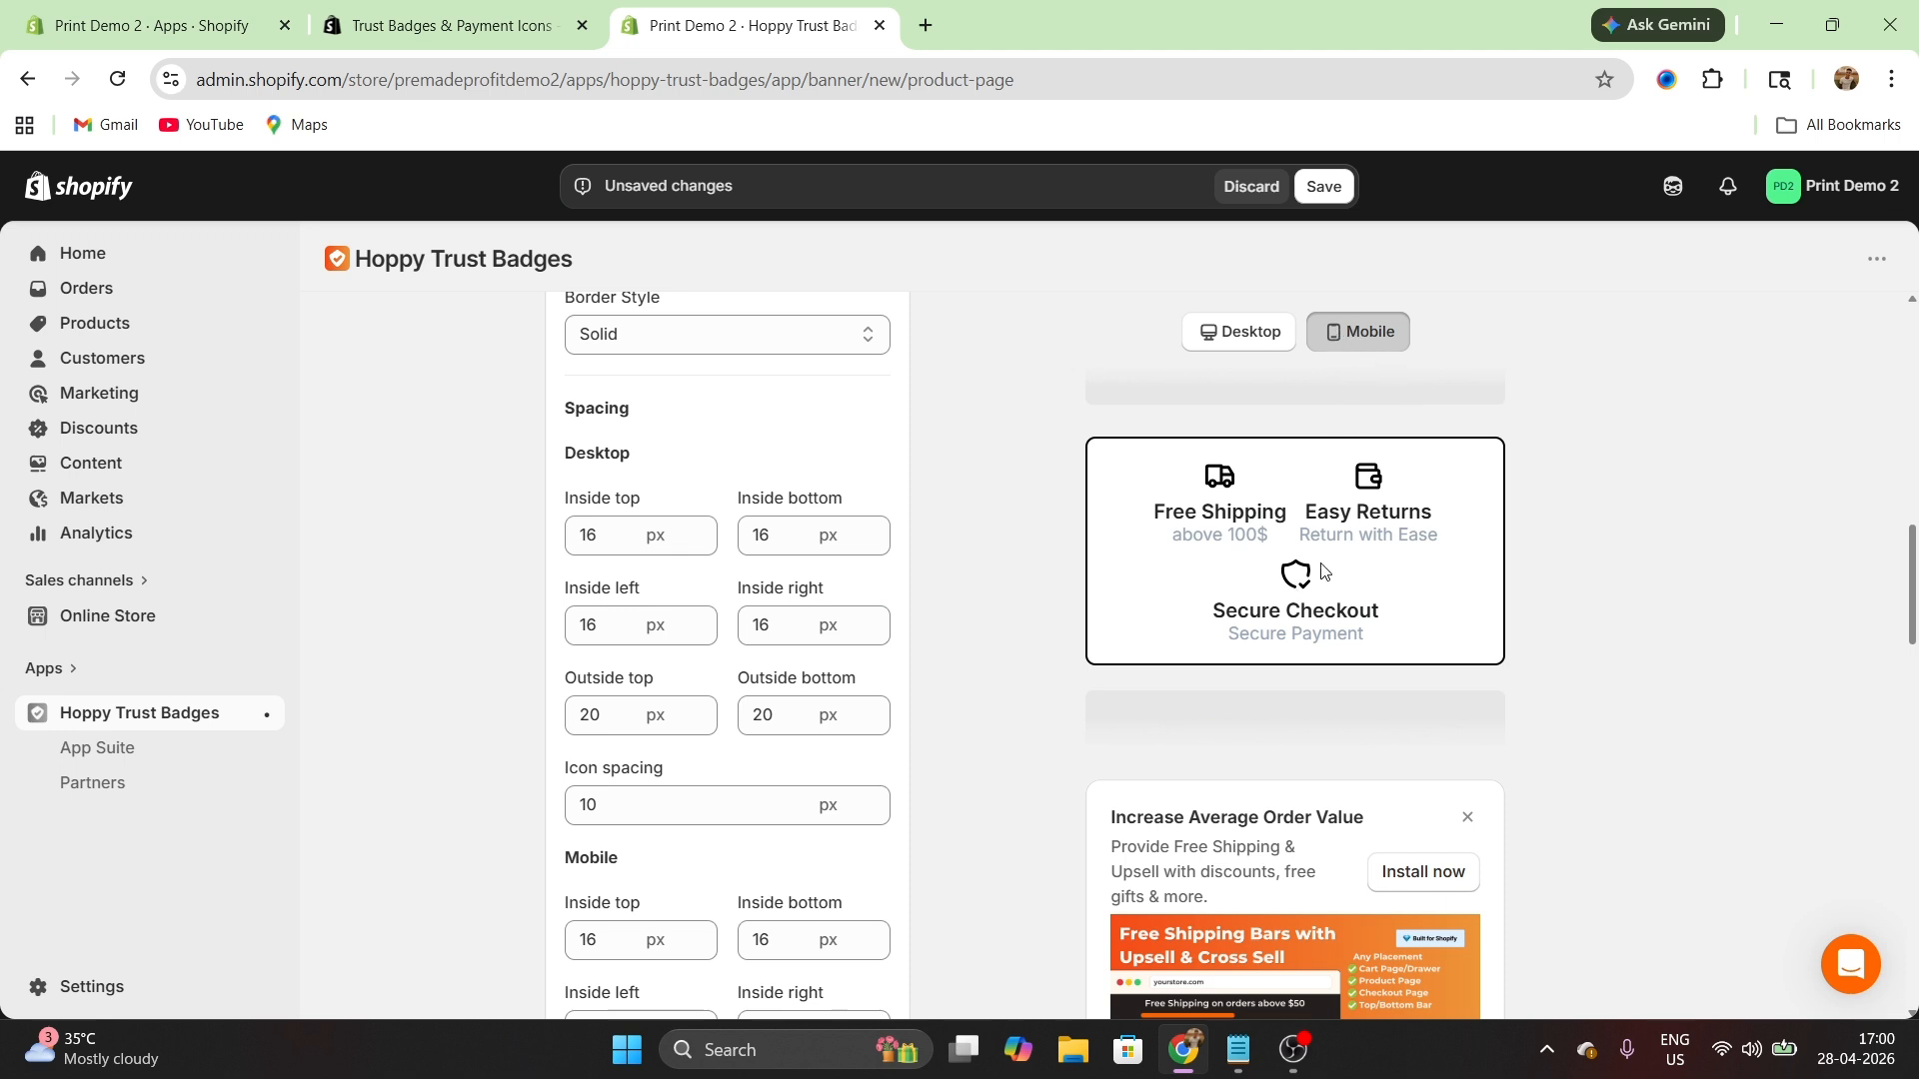
scroll(865, 694, down, 2)
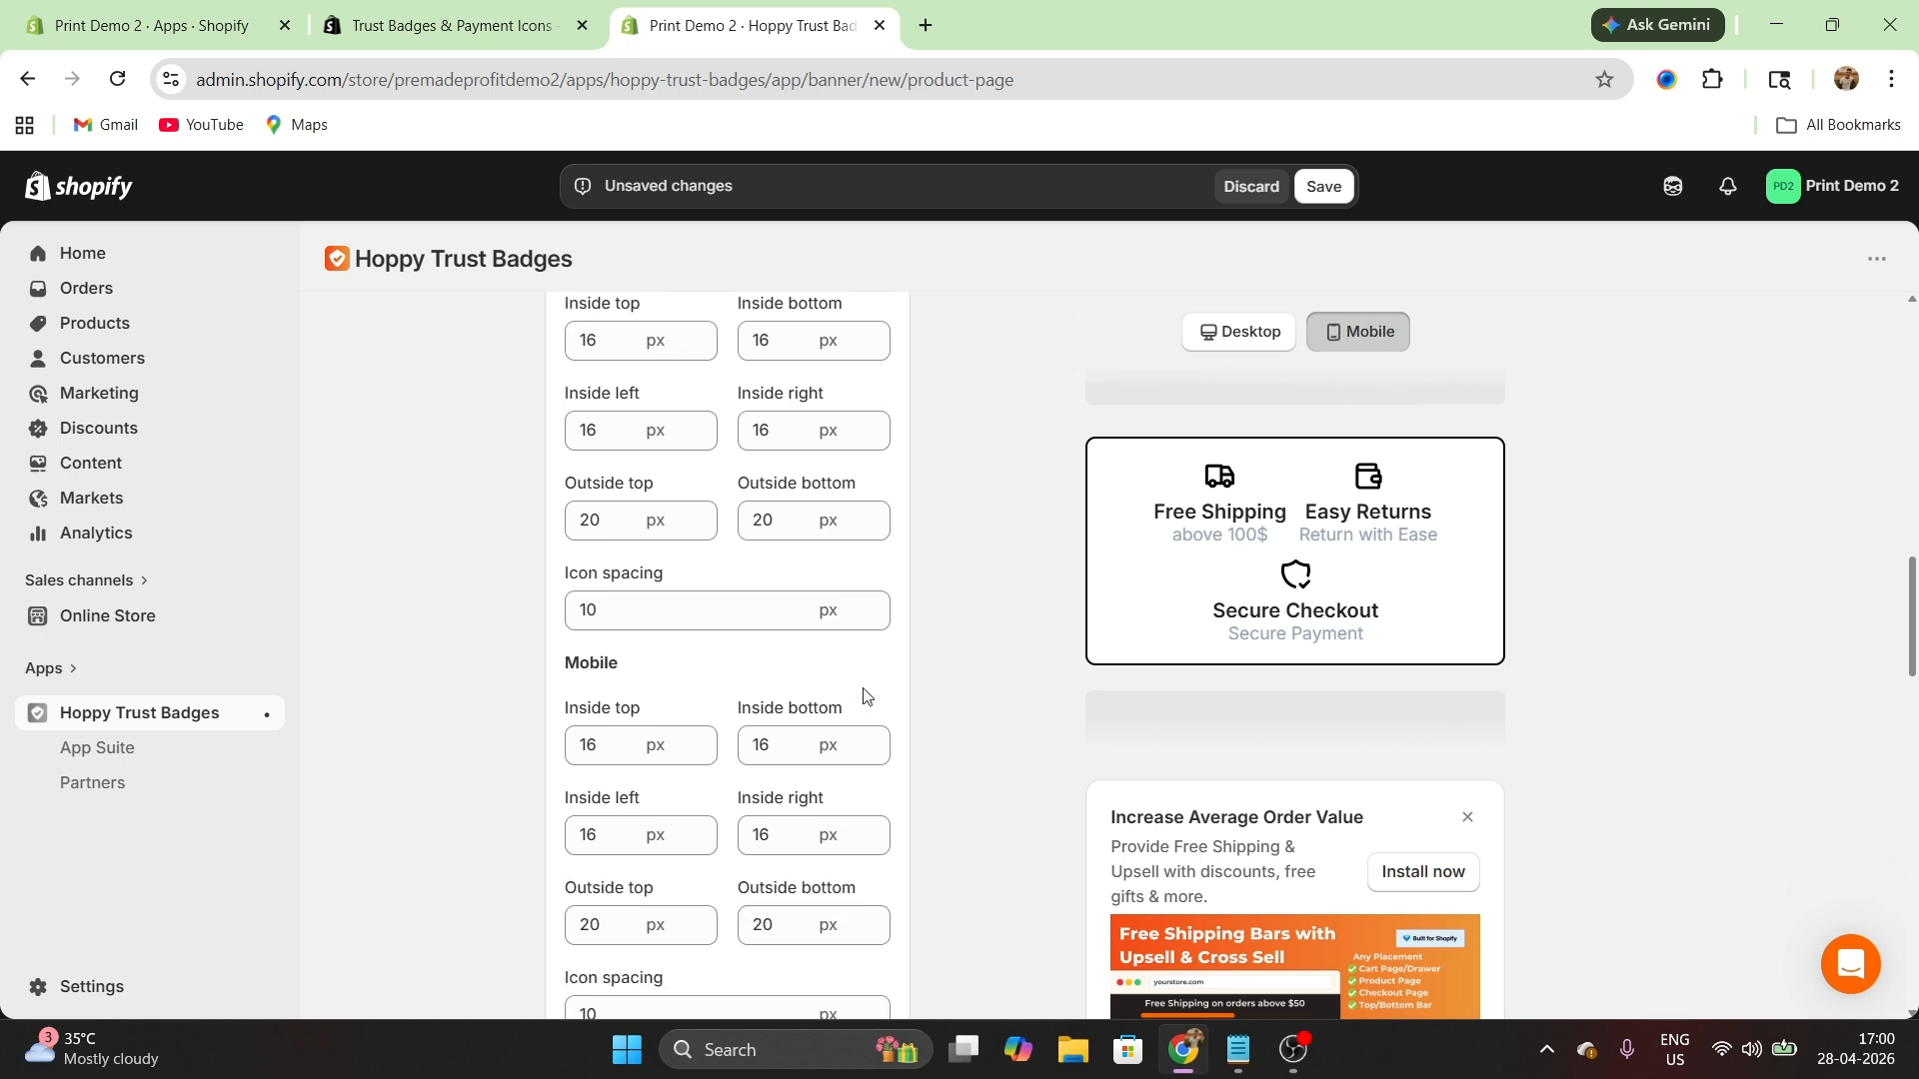
scroll(820, 825, down, 2)
scroll(764, 826, up, 1)
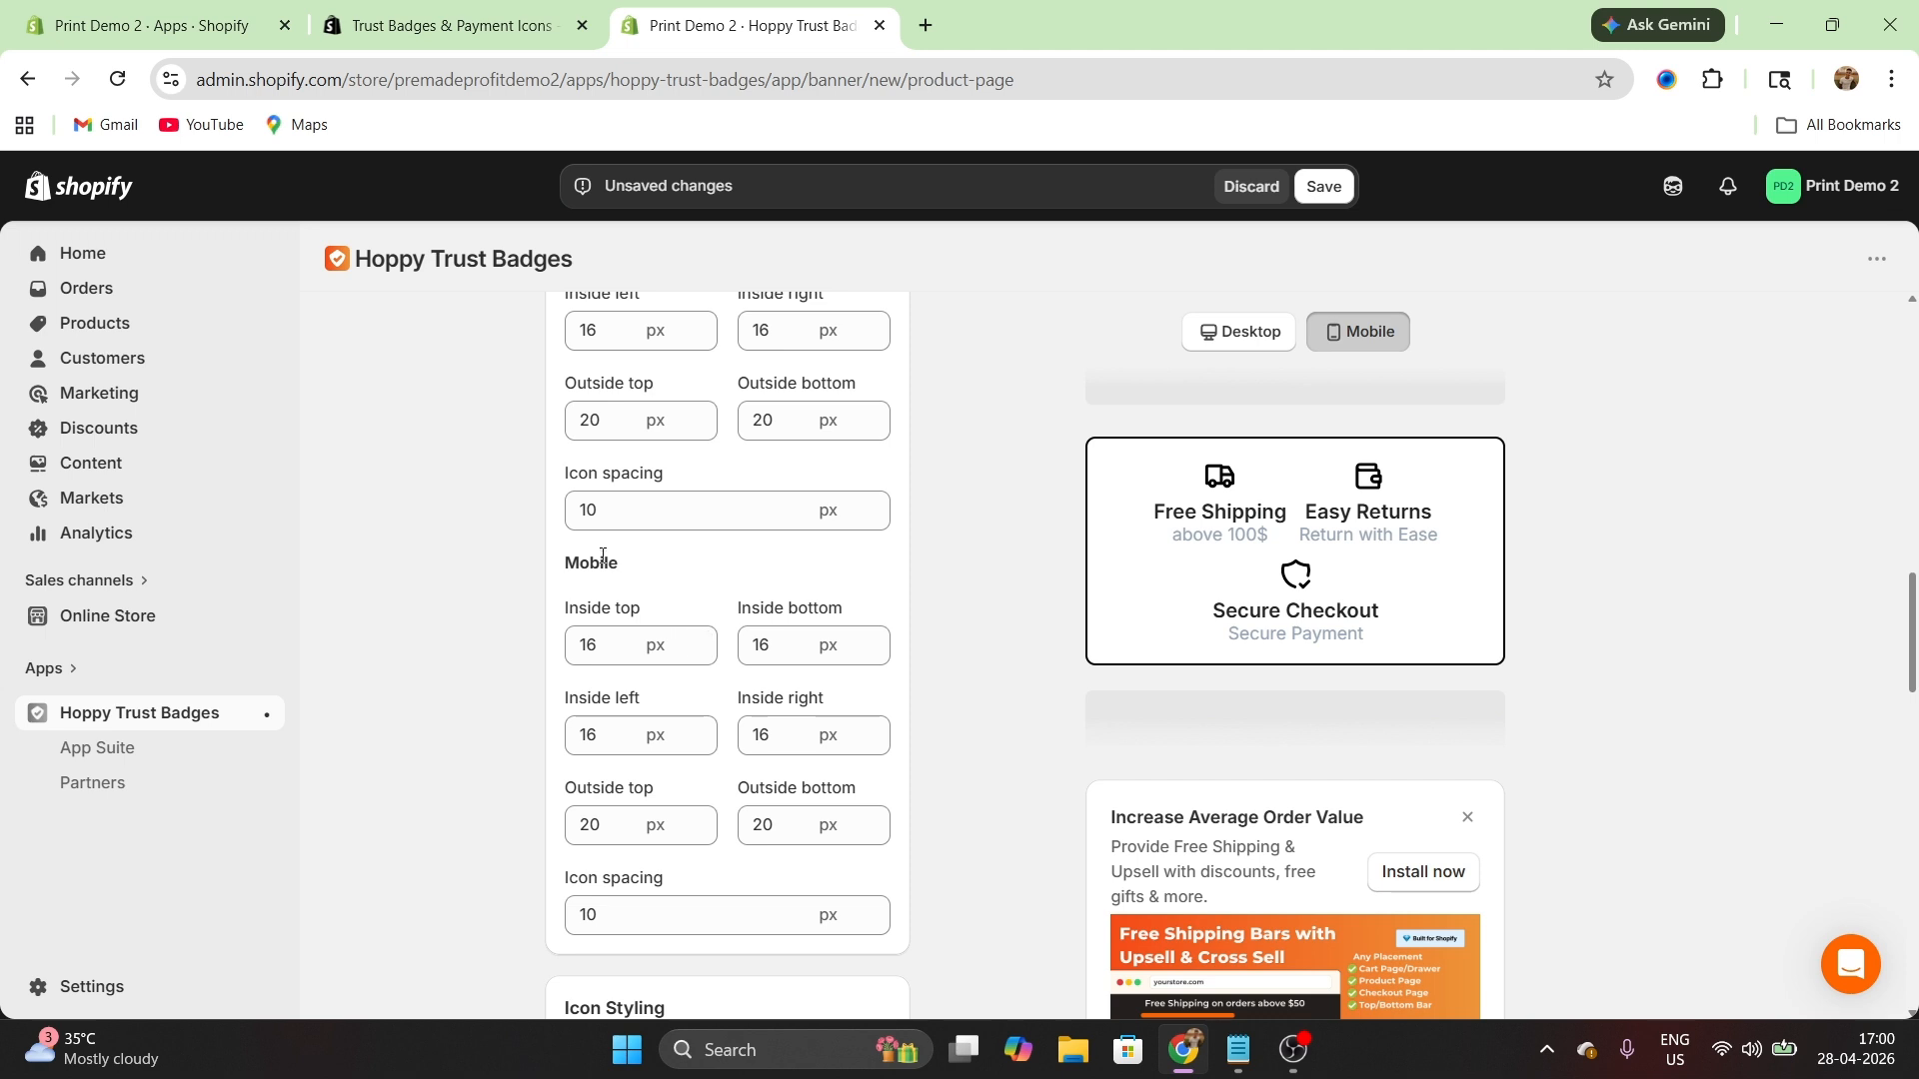
scroll(745, 770, down, 3)
scroll(752, 784, up, 1)
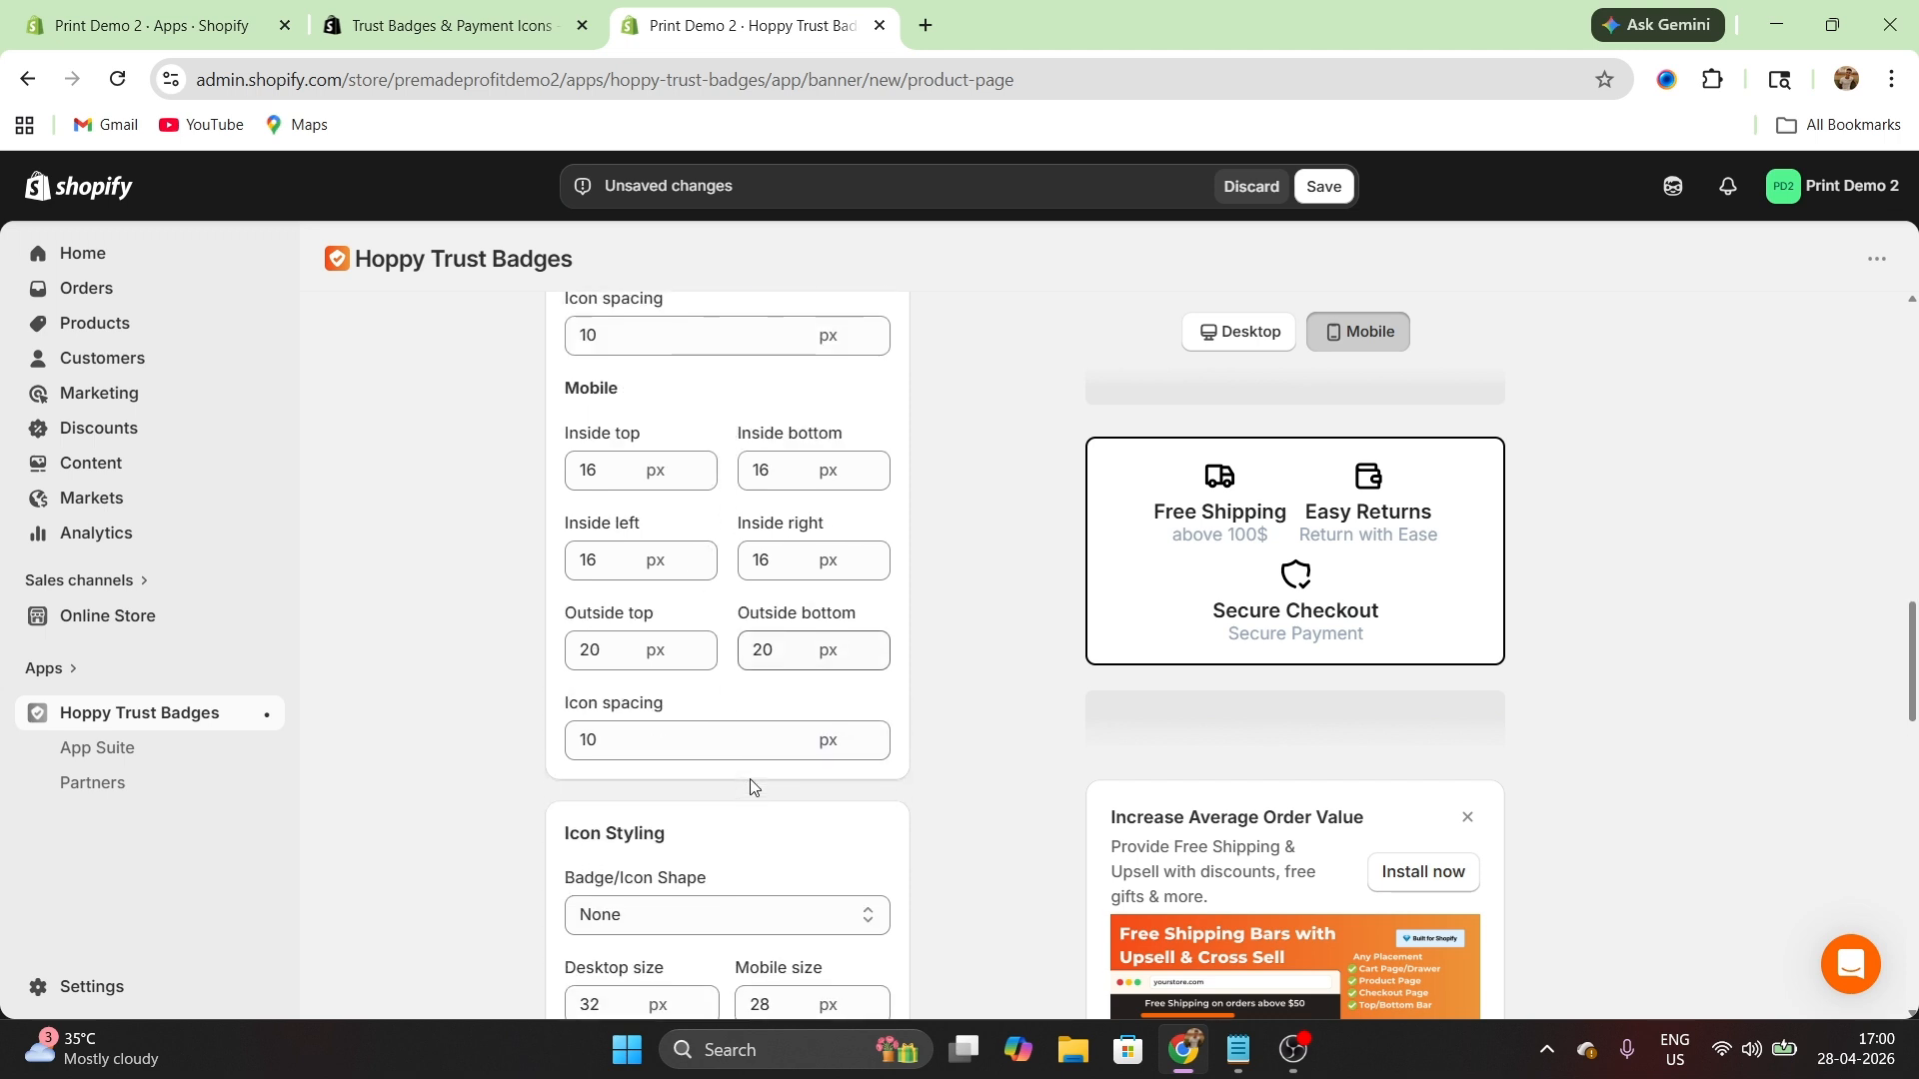
scroll(732, 759, down, 8)
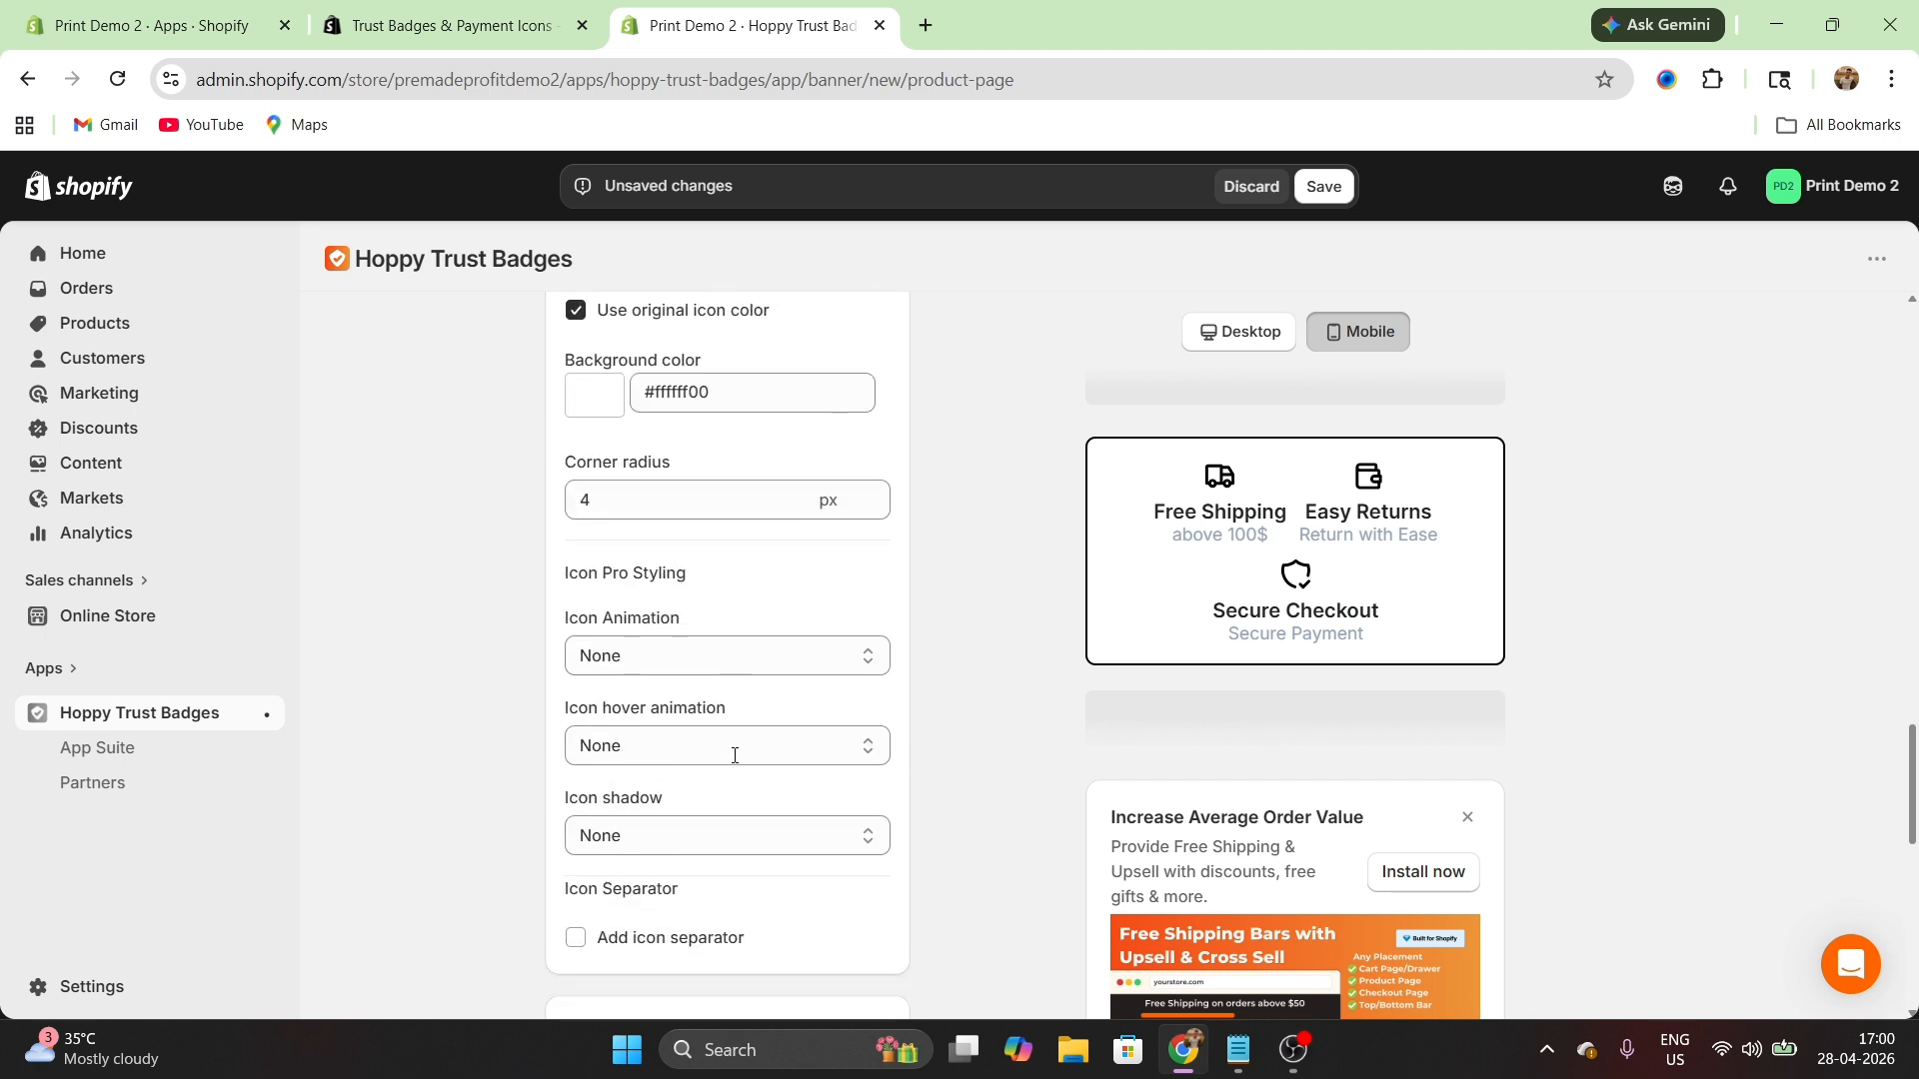
click(1247, 339)
Try the Shake and Slide in icon animations, and set the icon animation to Pulse.
scroll(905, 718, down, 2)
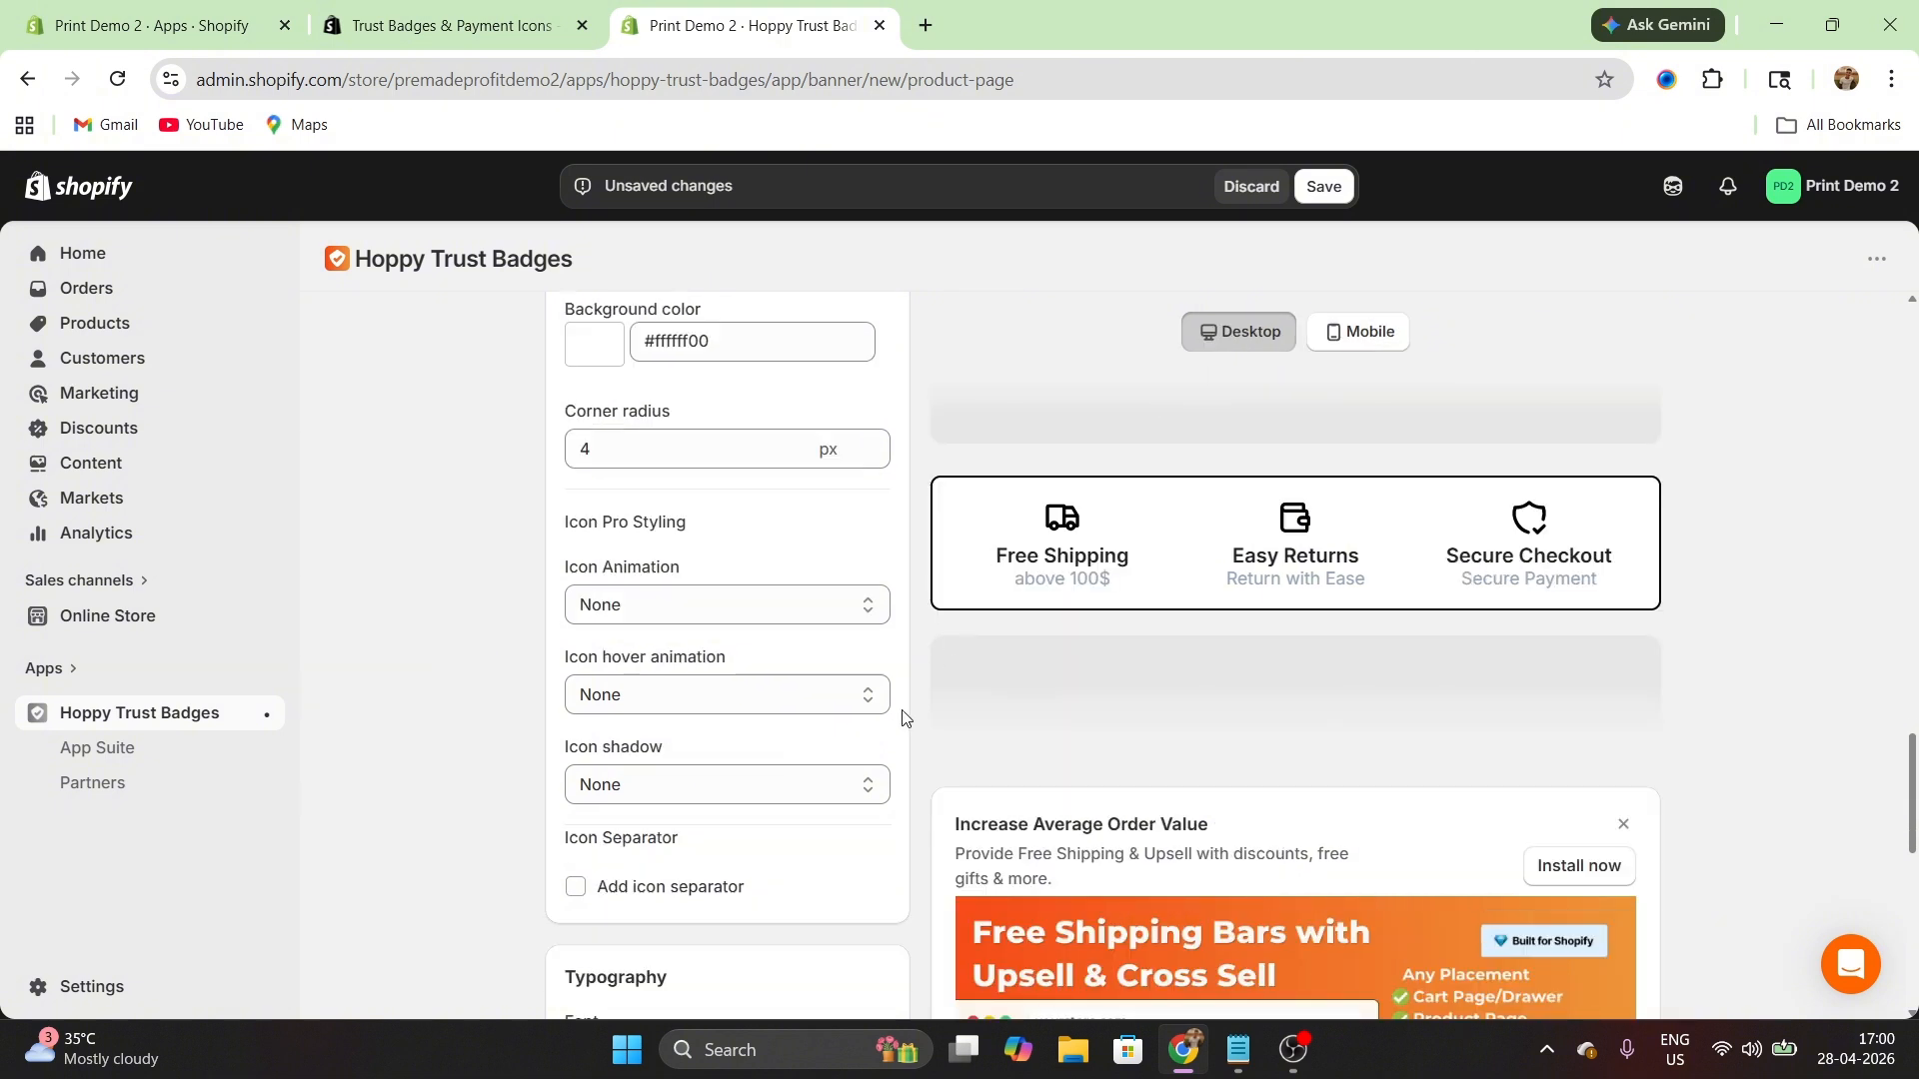
click(622, 512)
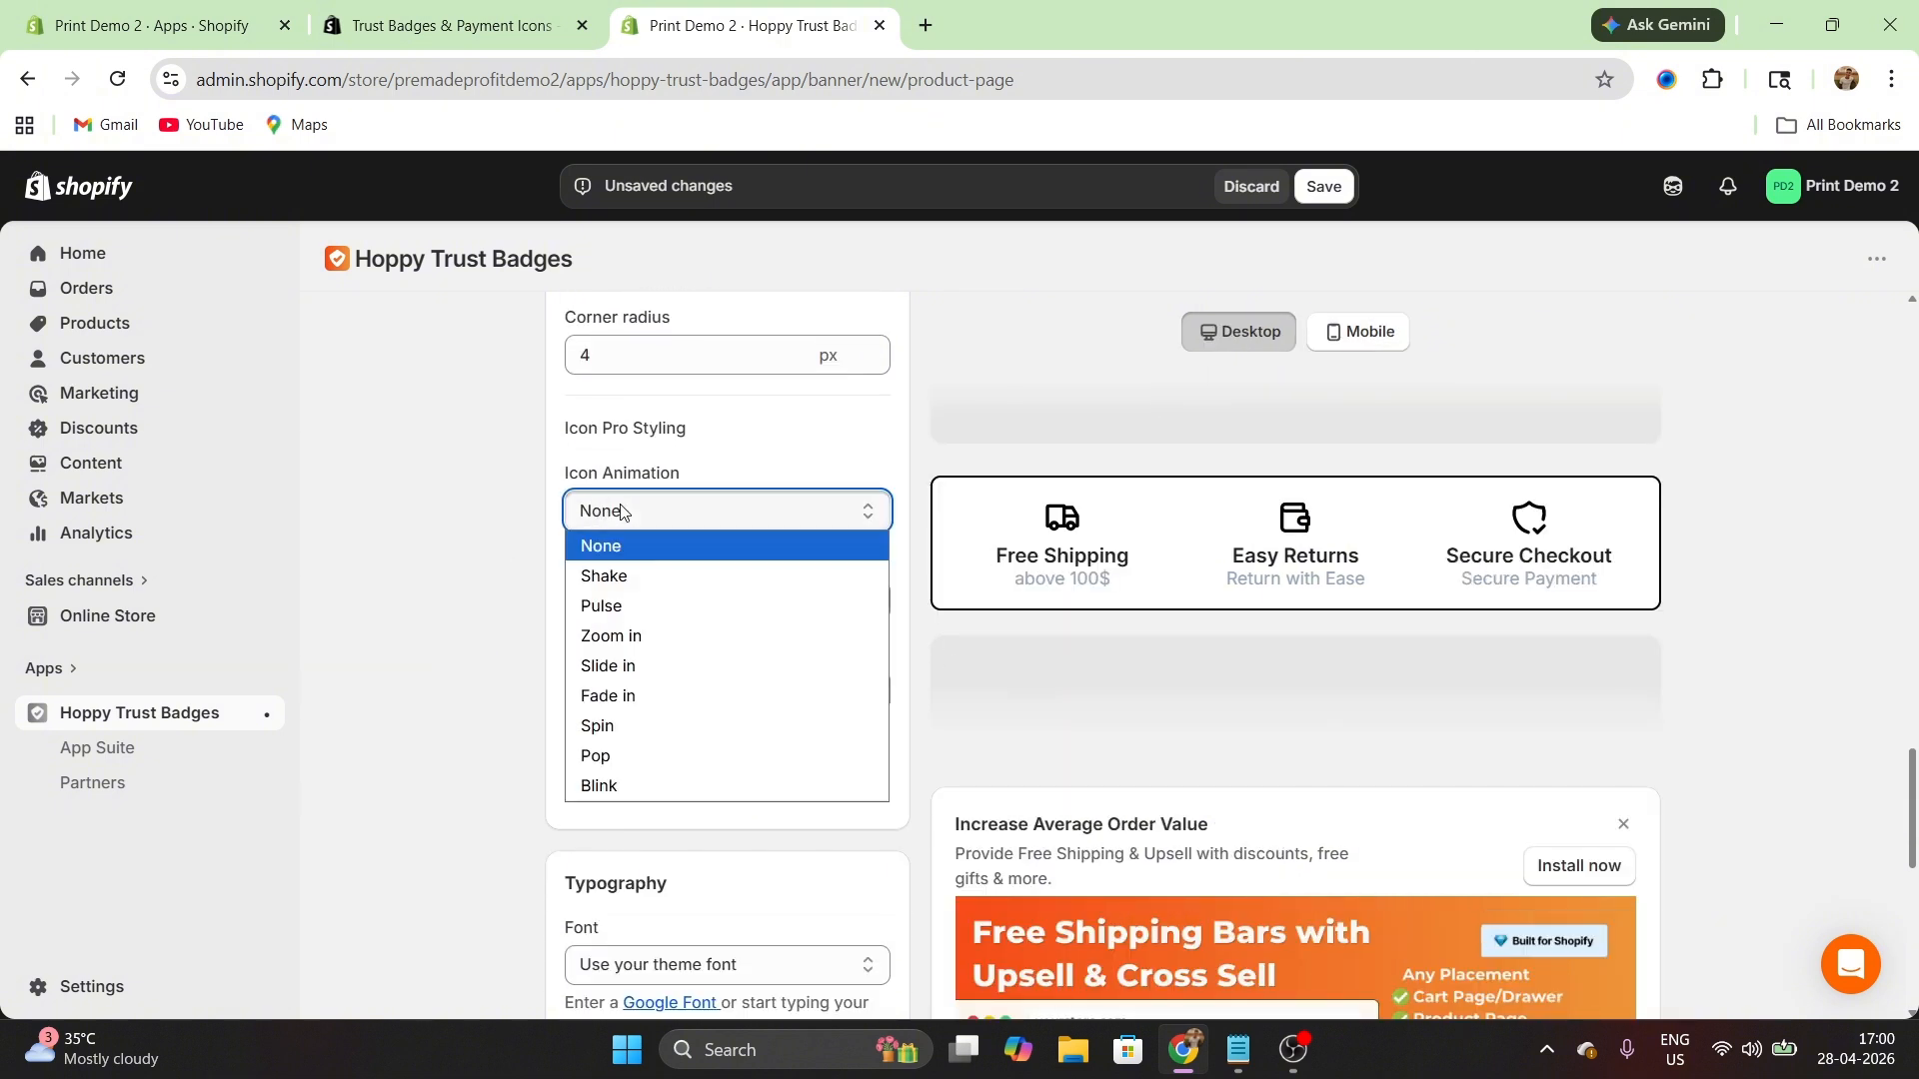
click(635, 578)
click(804, 520)
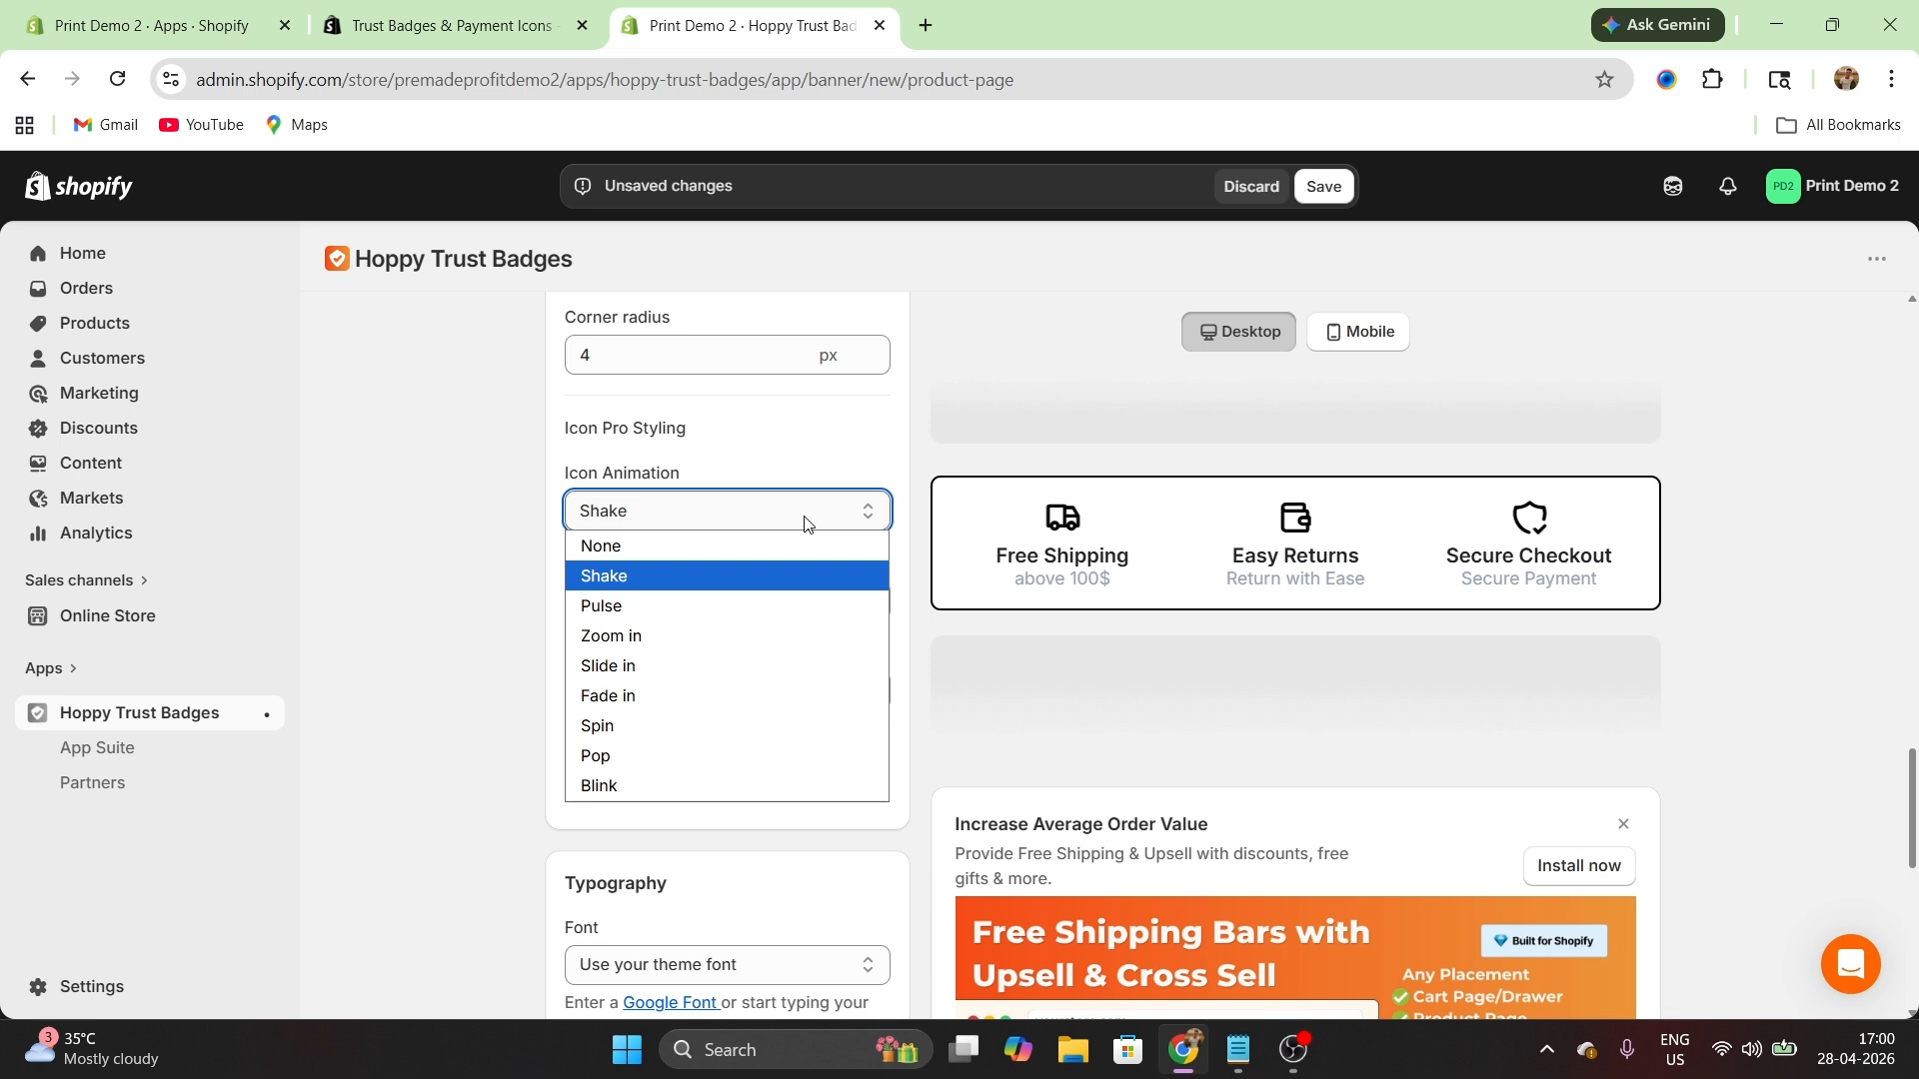
click(766, 668)
key(Up)
key(Up)
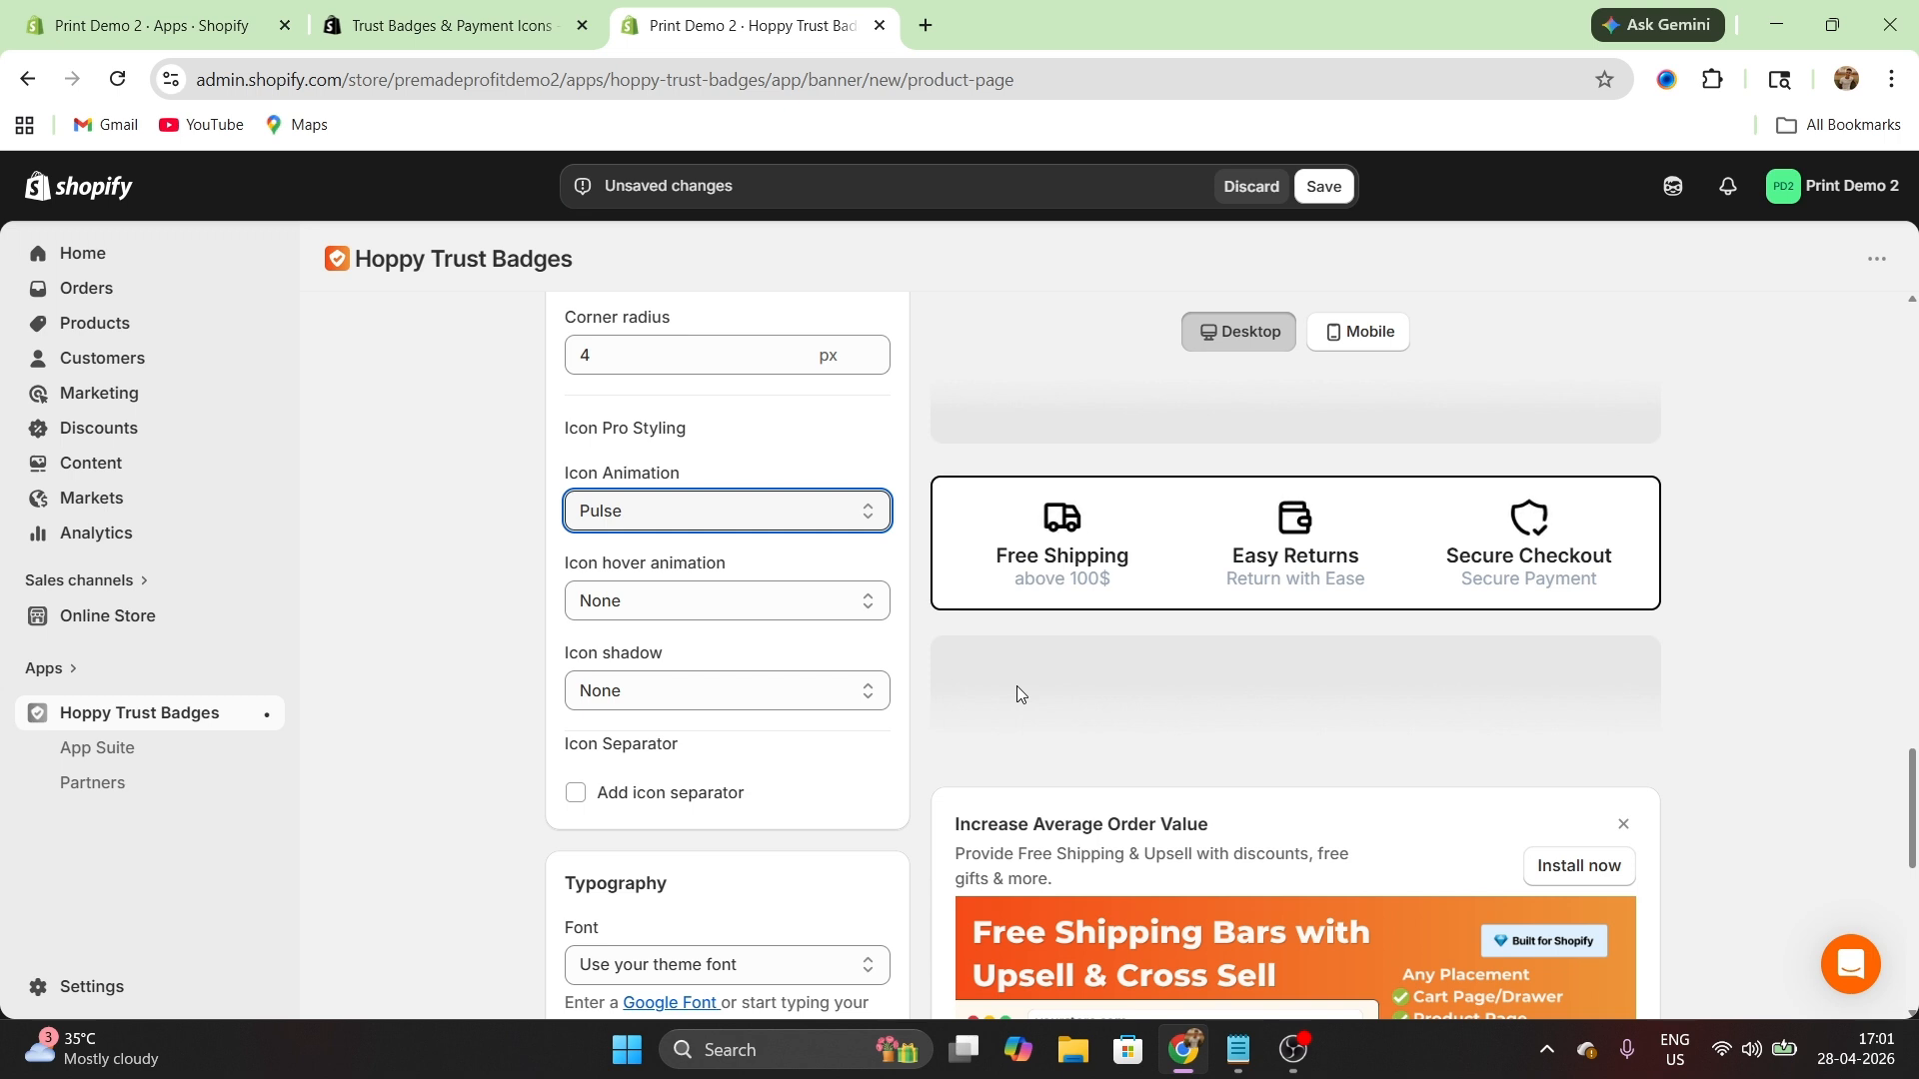
Try Tahoma as the typography font of the badge block, and set the font back to Use your theme font.
scroll(1017, 685, down, 5)
click(697, 502)
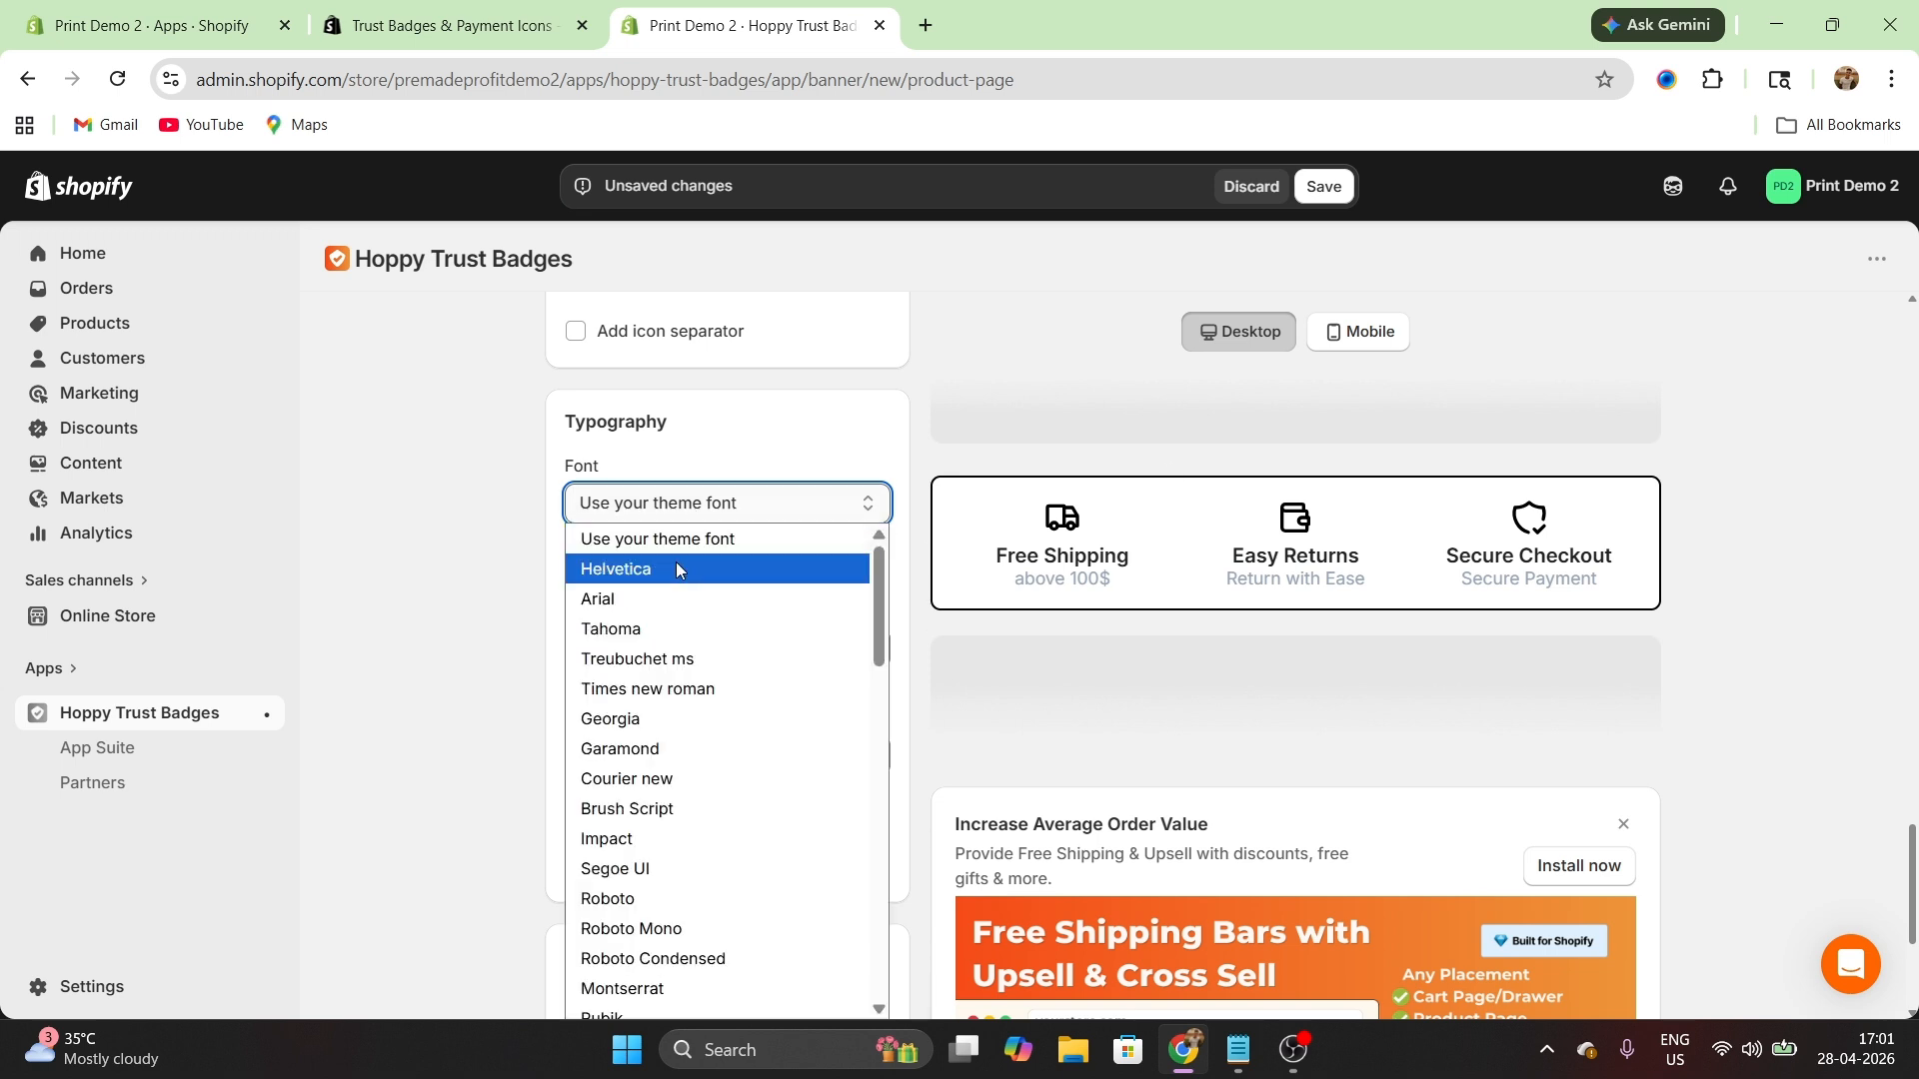
click(661, 636)
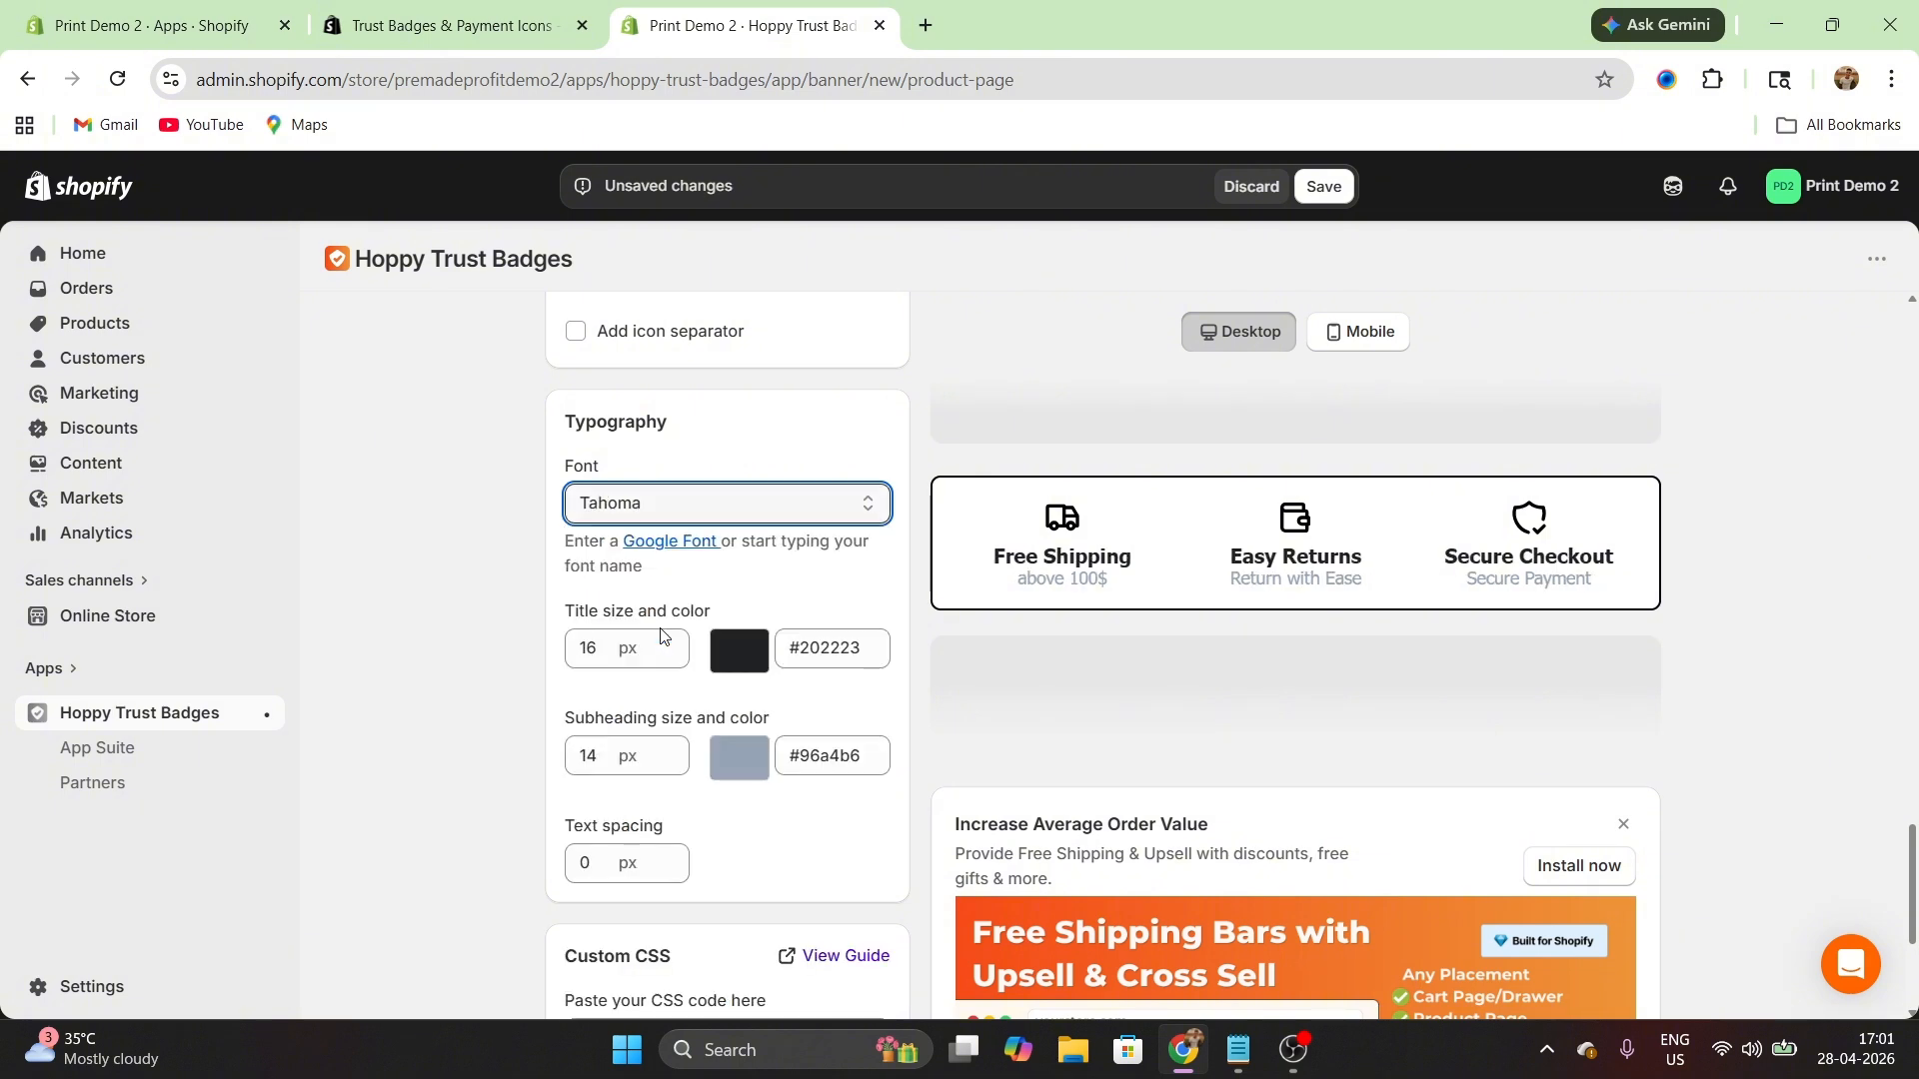
click(775, 506)
Examine the badge block's title, subheading and spacing settings and its Custom CSS code.
scroll(754, 560, down, 4)
scroll(751, 552, up, 1)
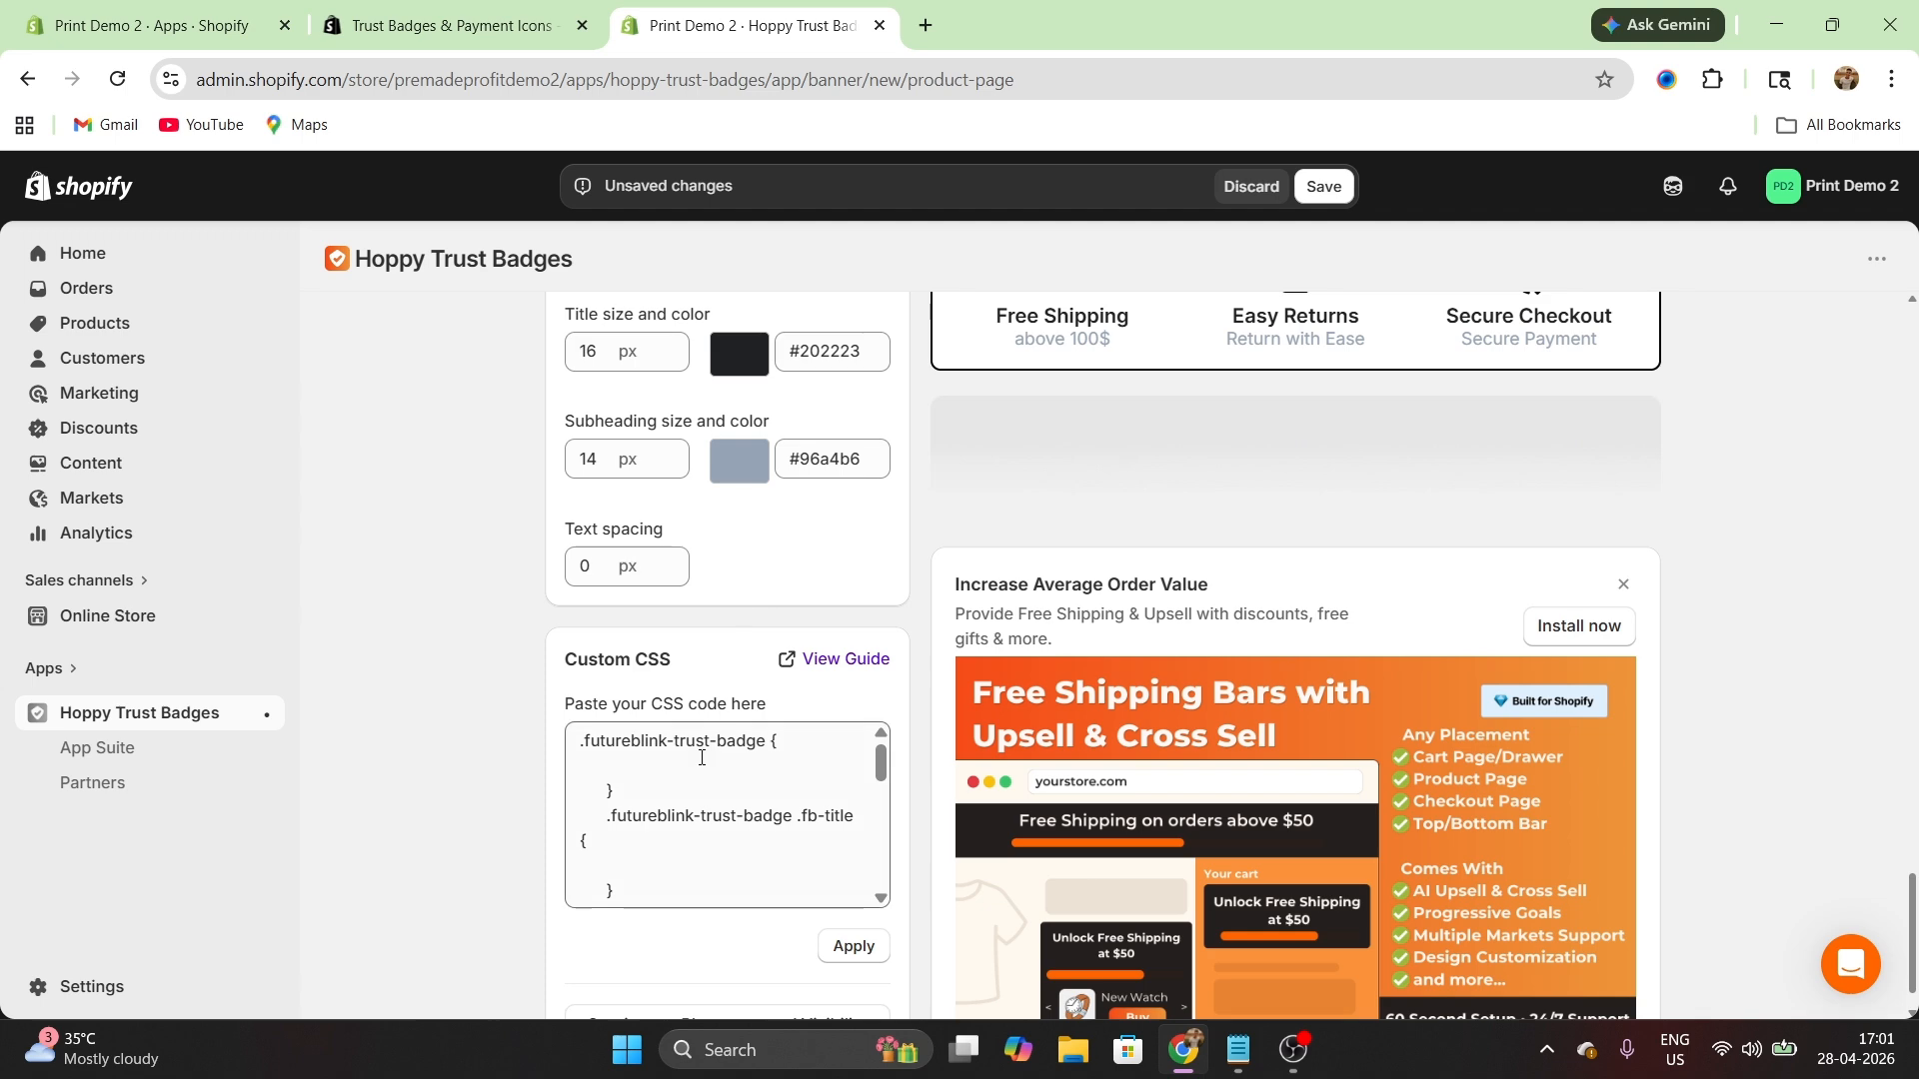
click(848, 755)
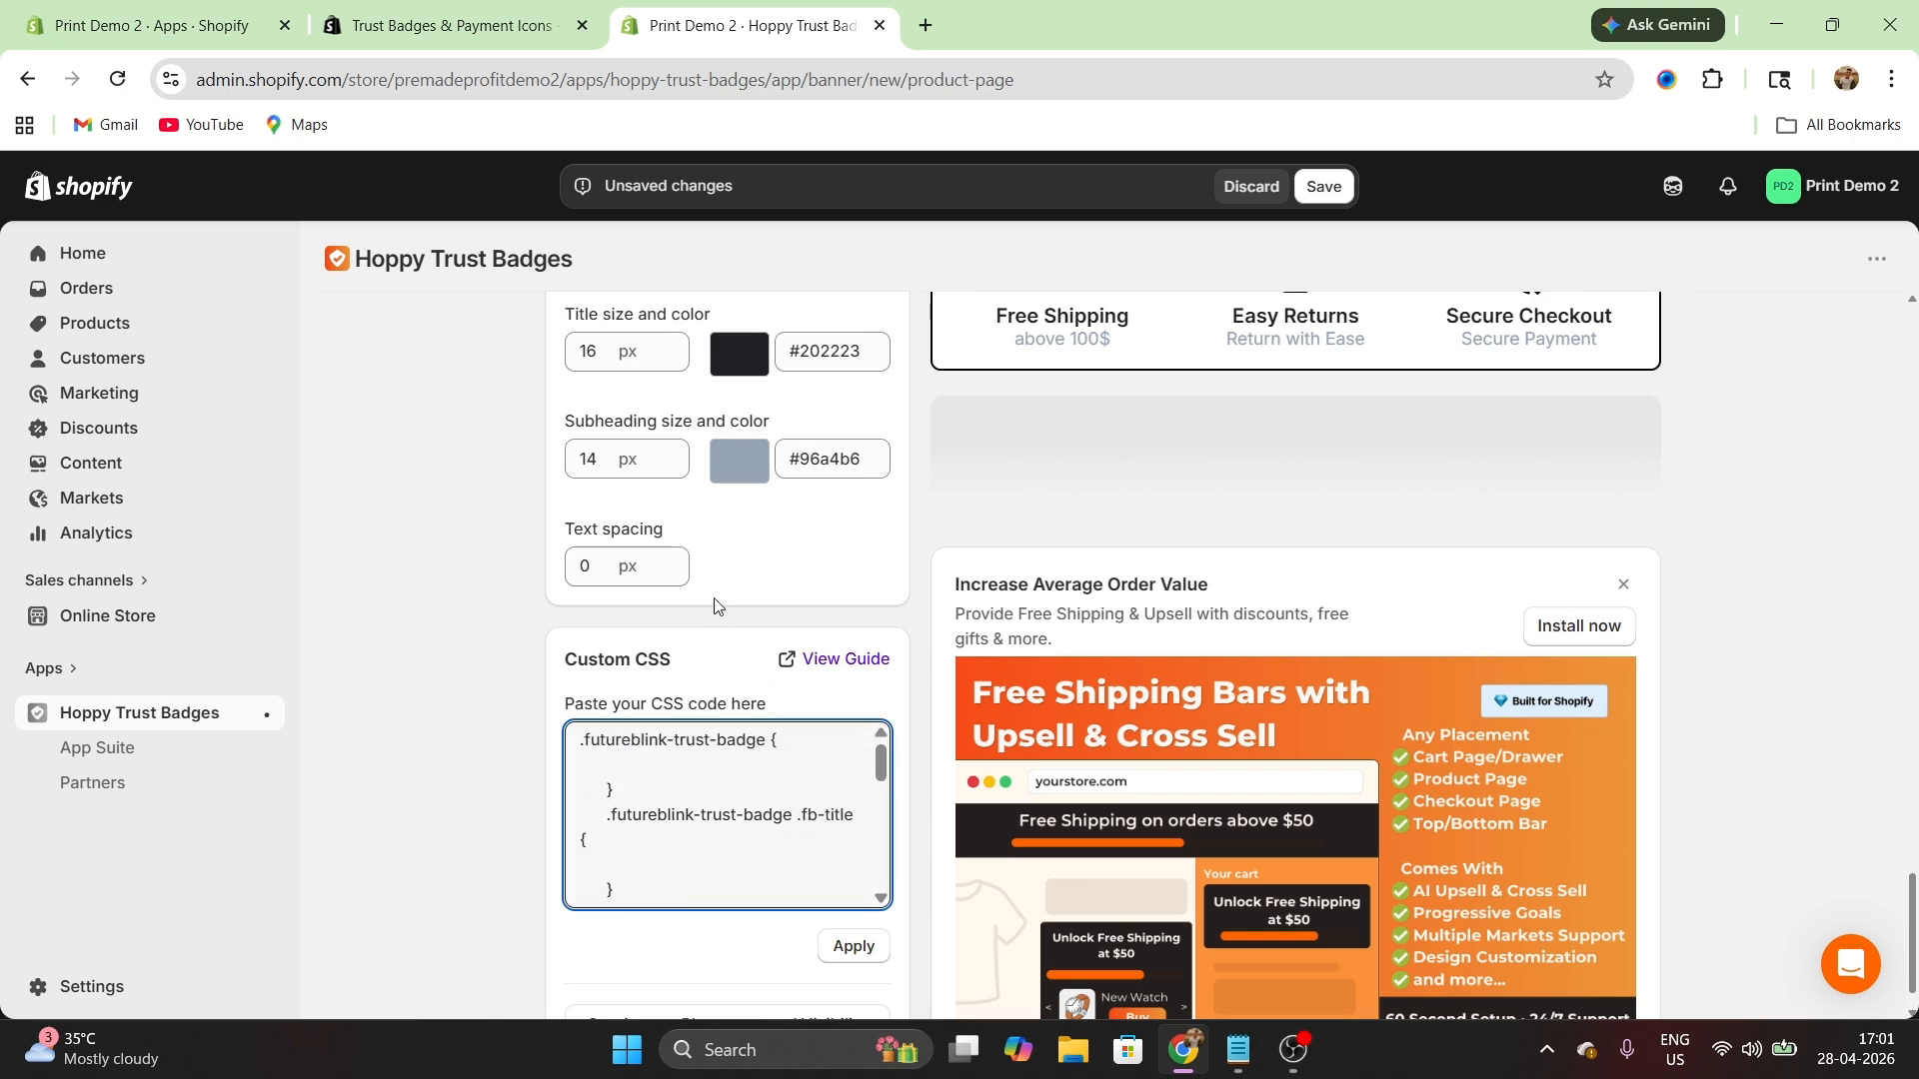
scroll(716, 605, up, 3)
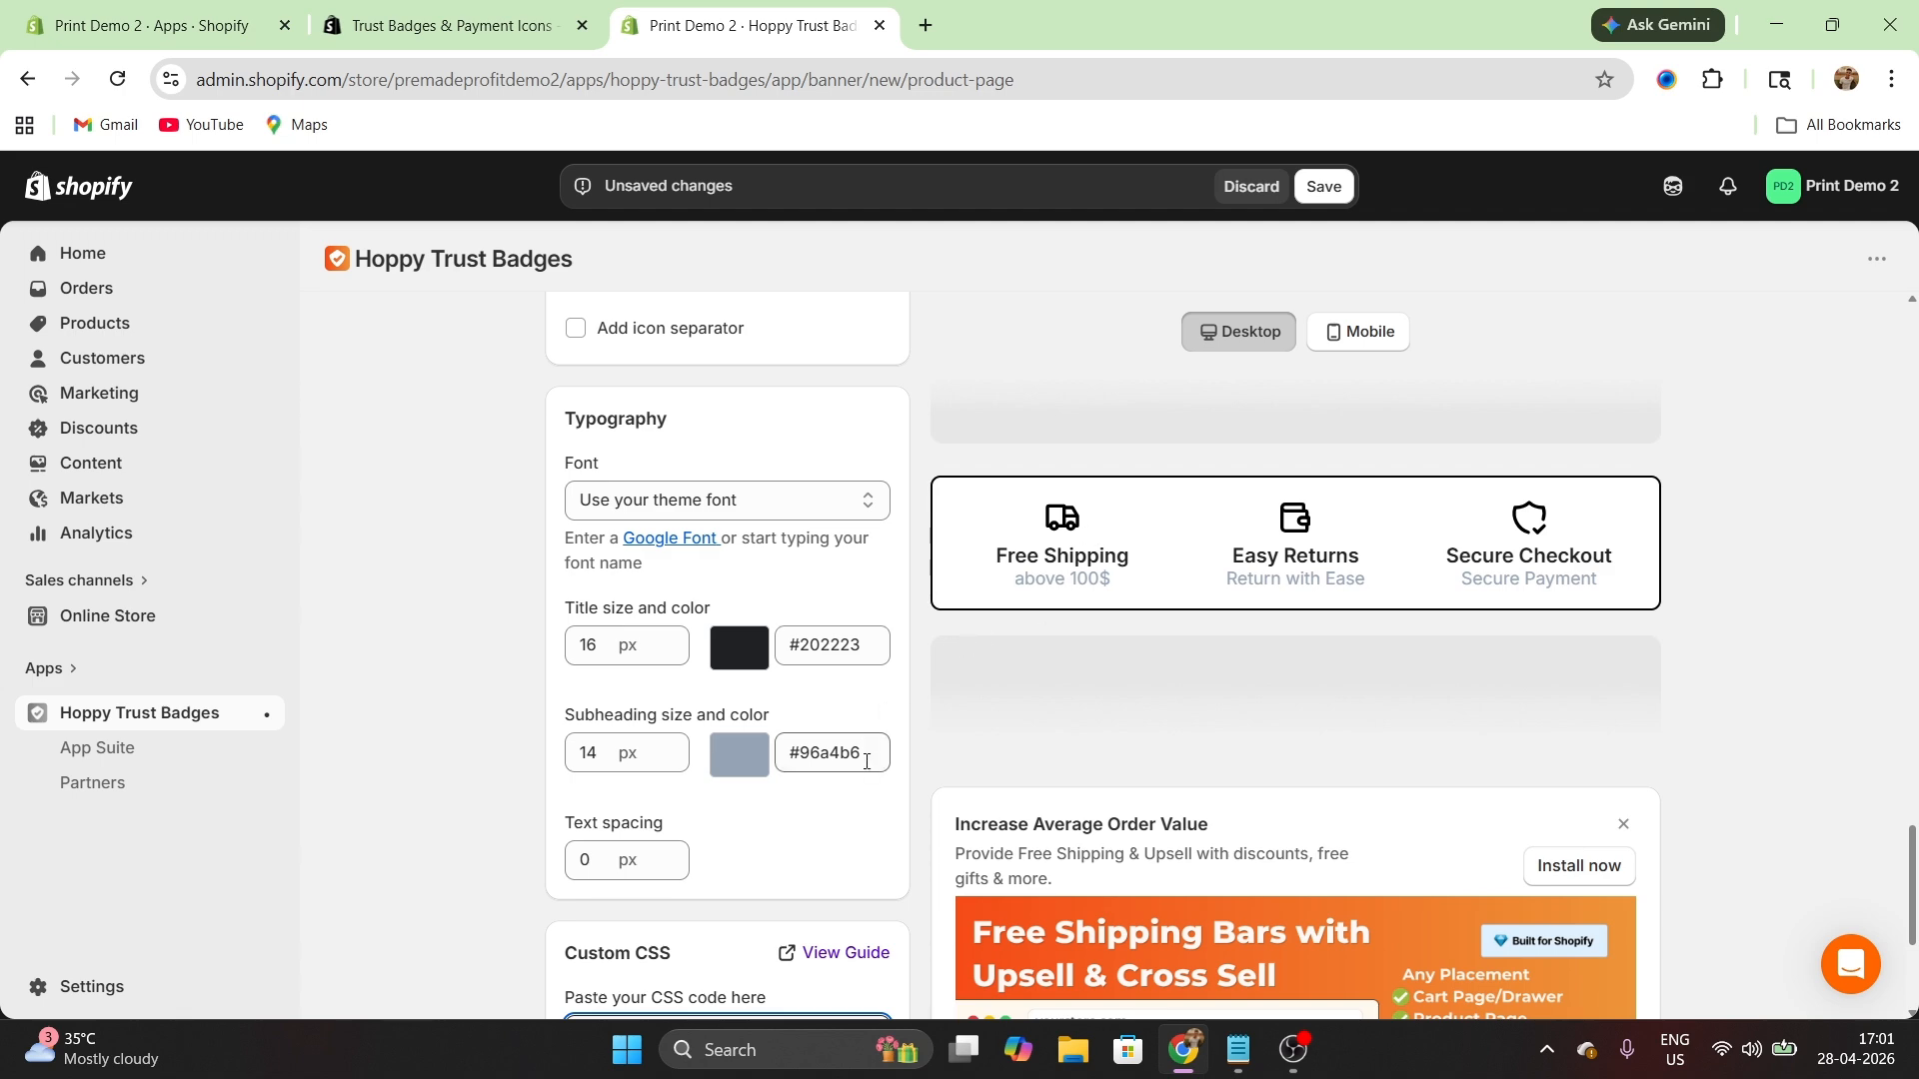
scroll(740, 531, up, 8)
scroll(740, 530, down, 12)
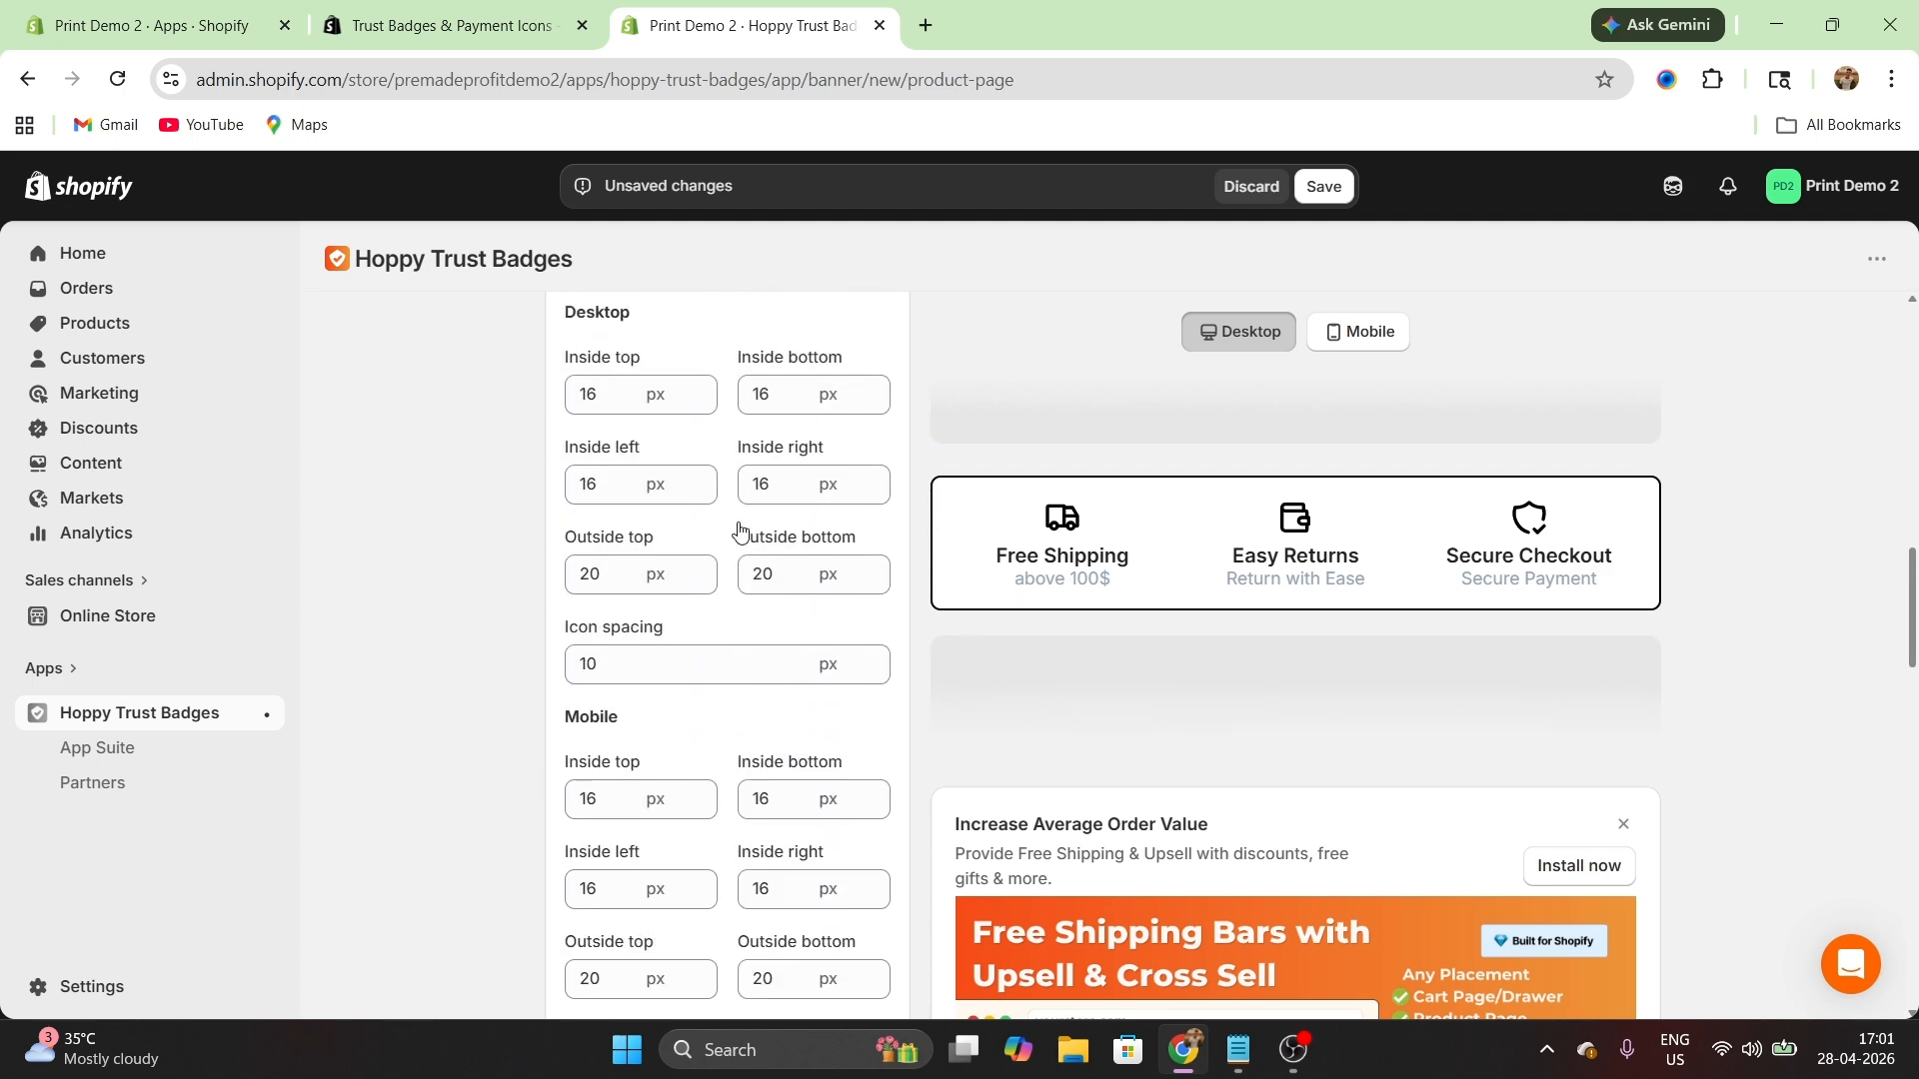
scroll(838, 748, down, 1)
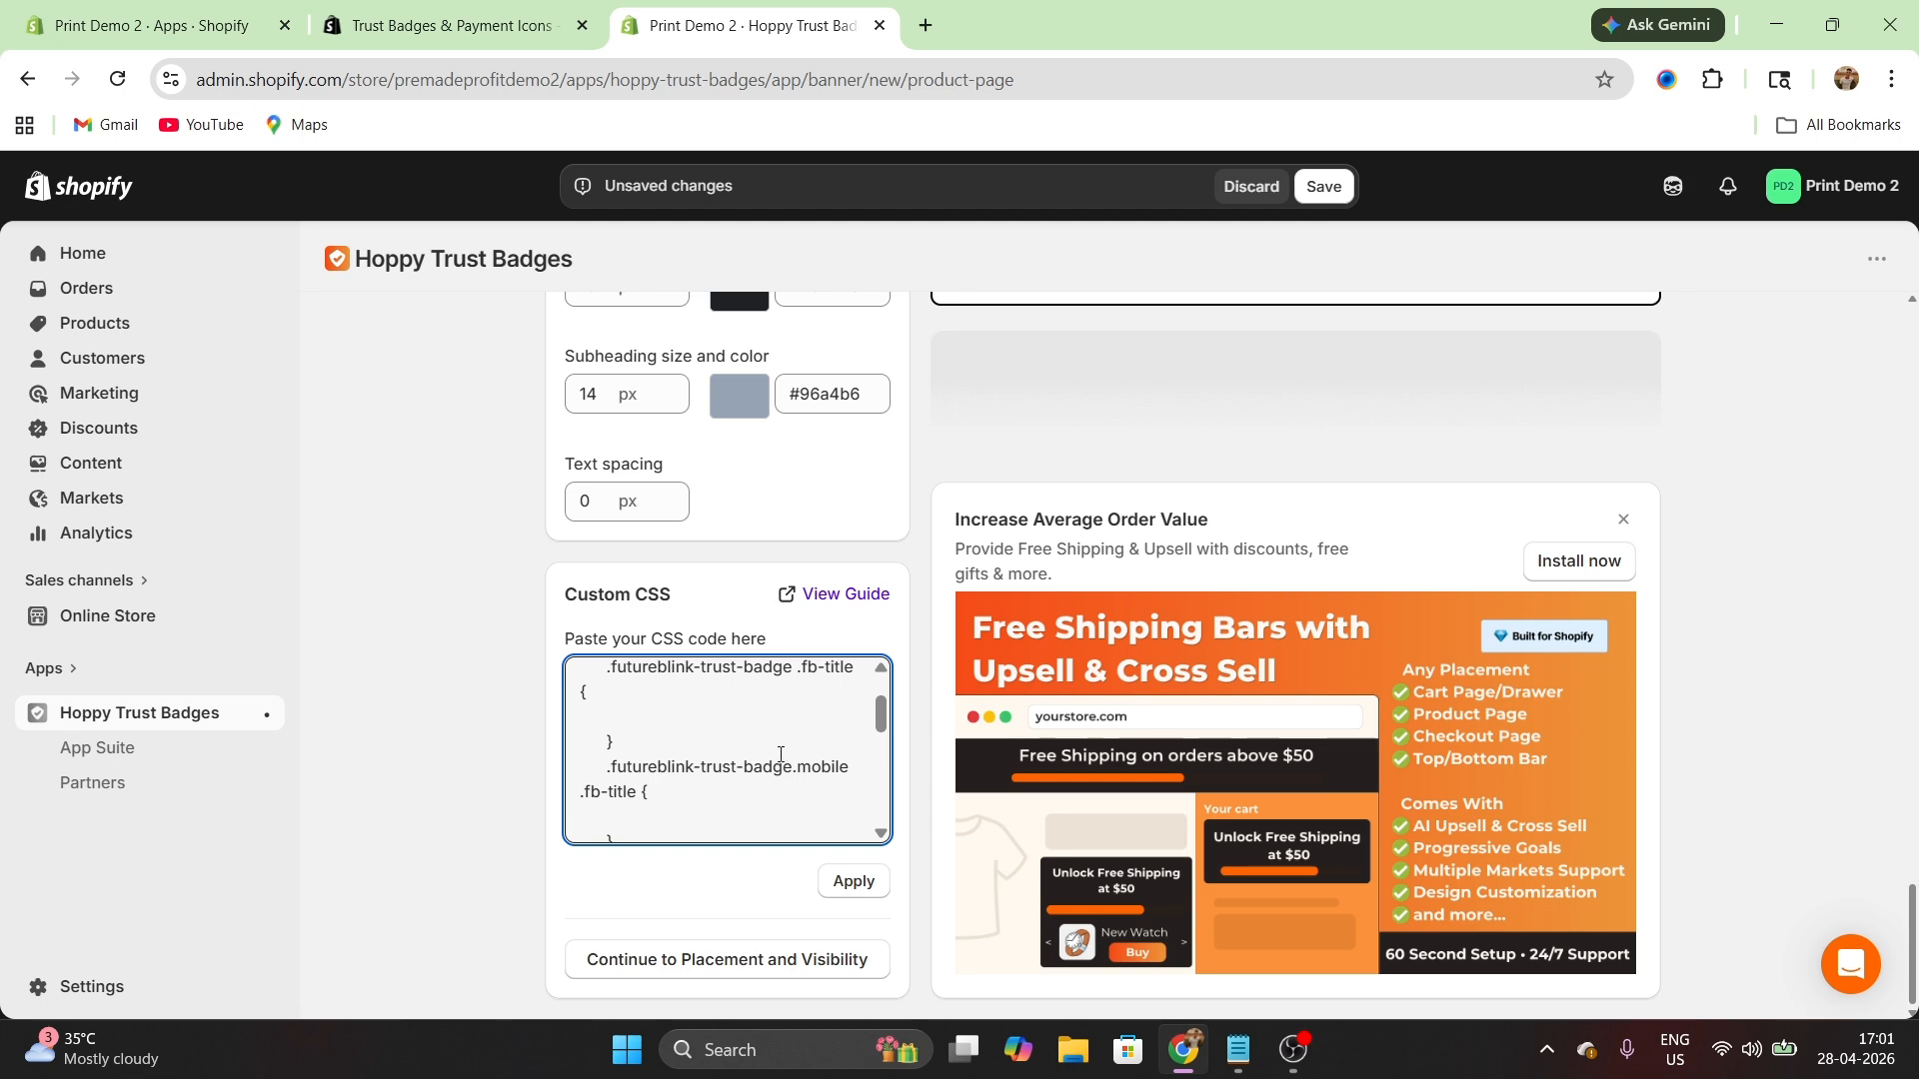
scroll(783, 762, up, 1)
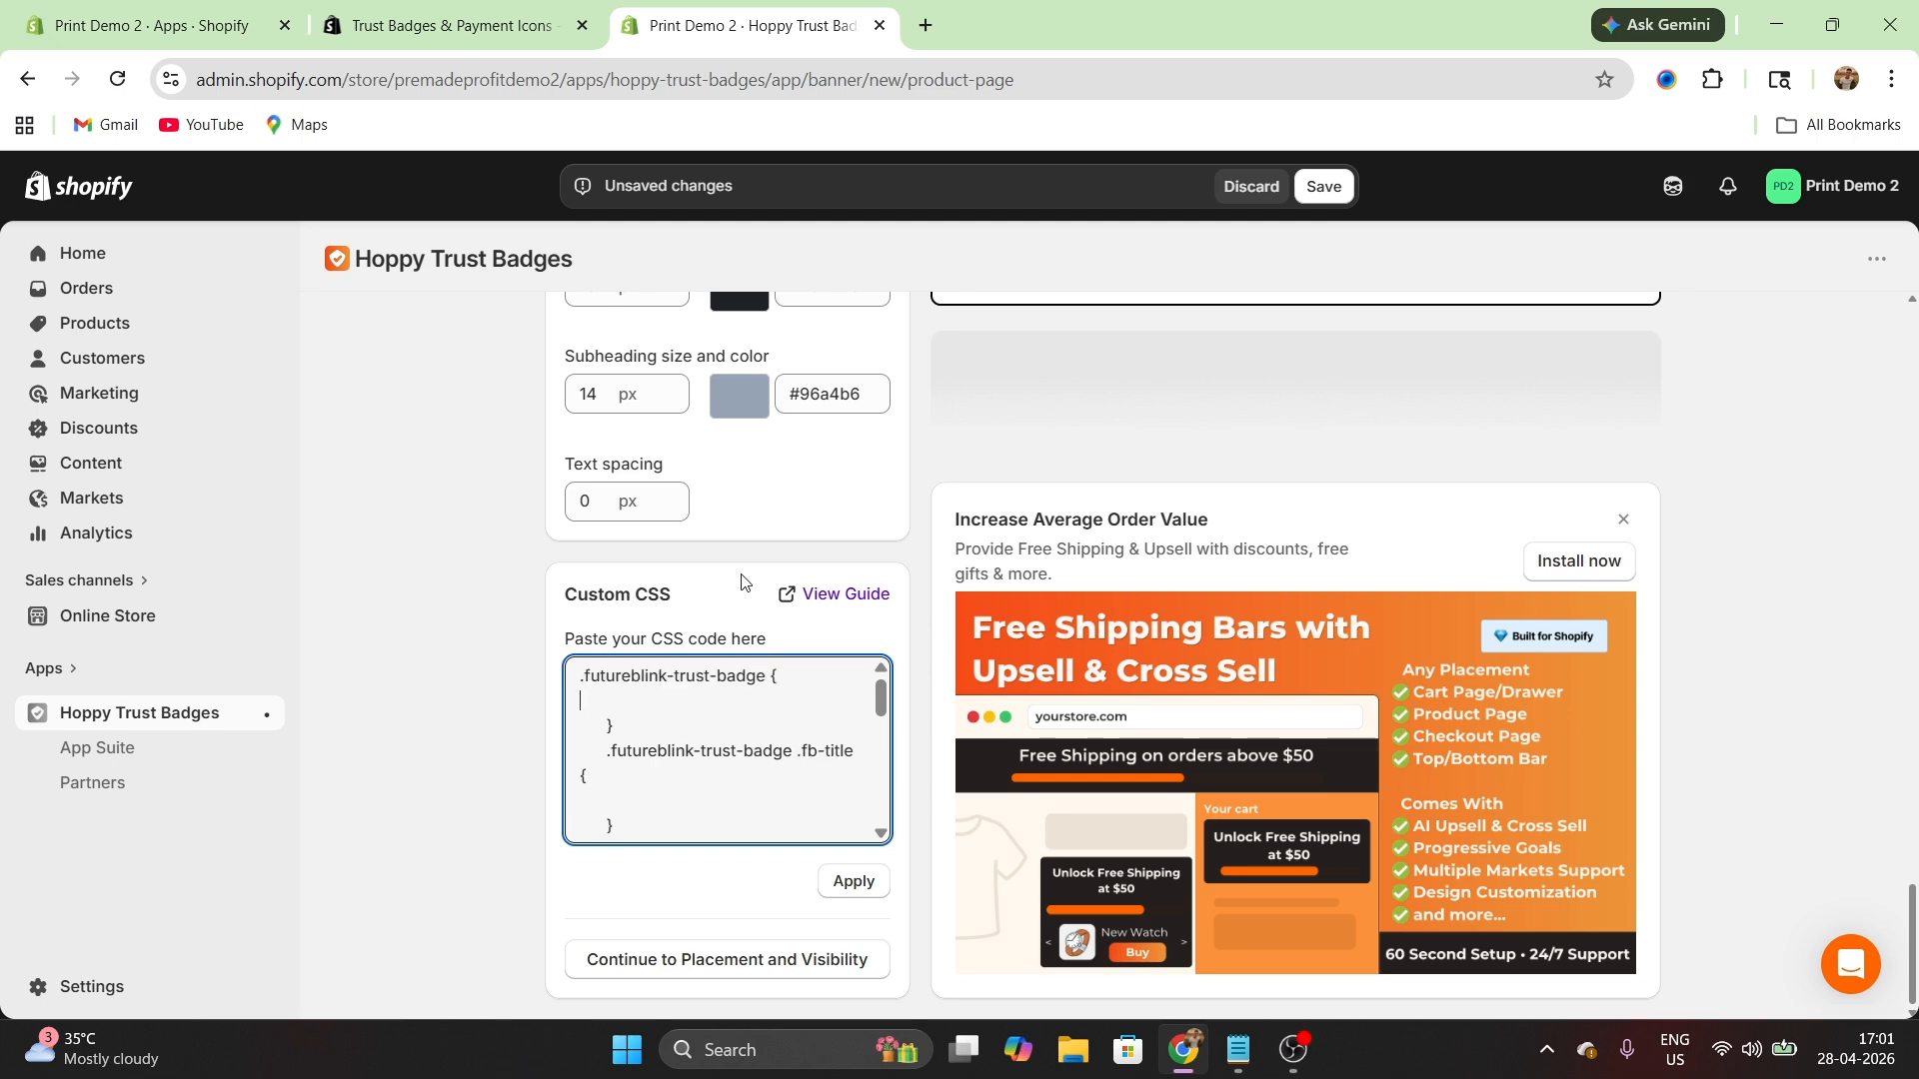
Examine the badge block's placement and visibility settings, including product page selection, customer targeting and product page exclusions.
scroll(855, 513, up, 4)
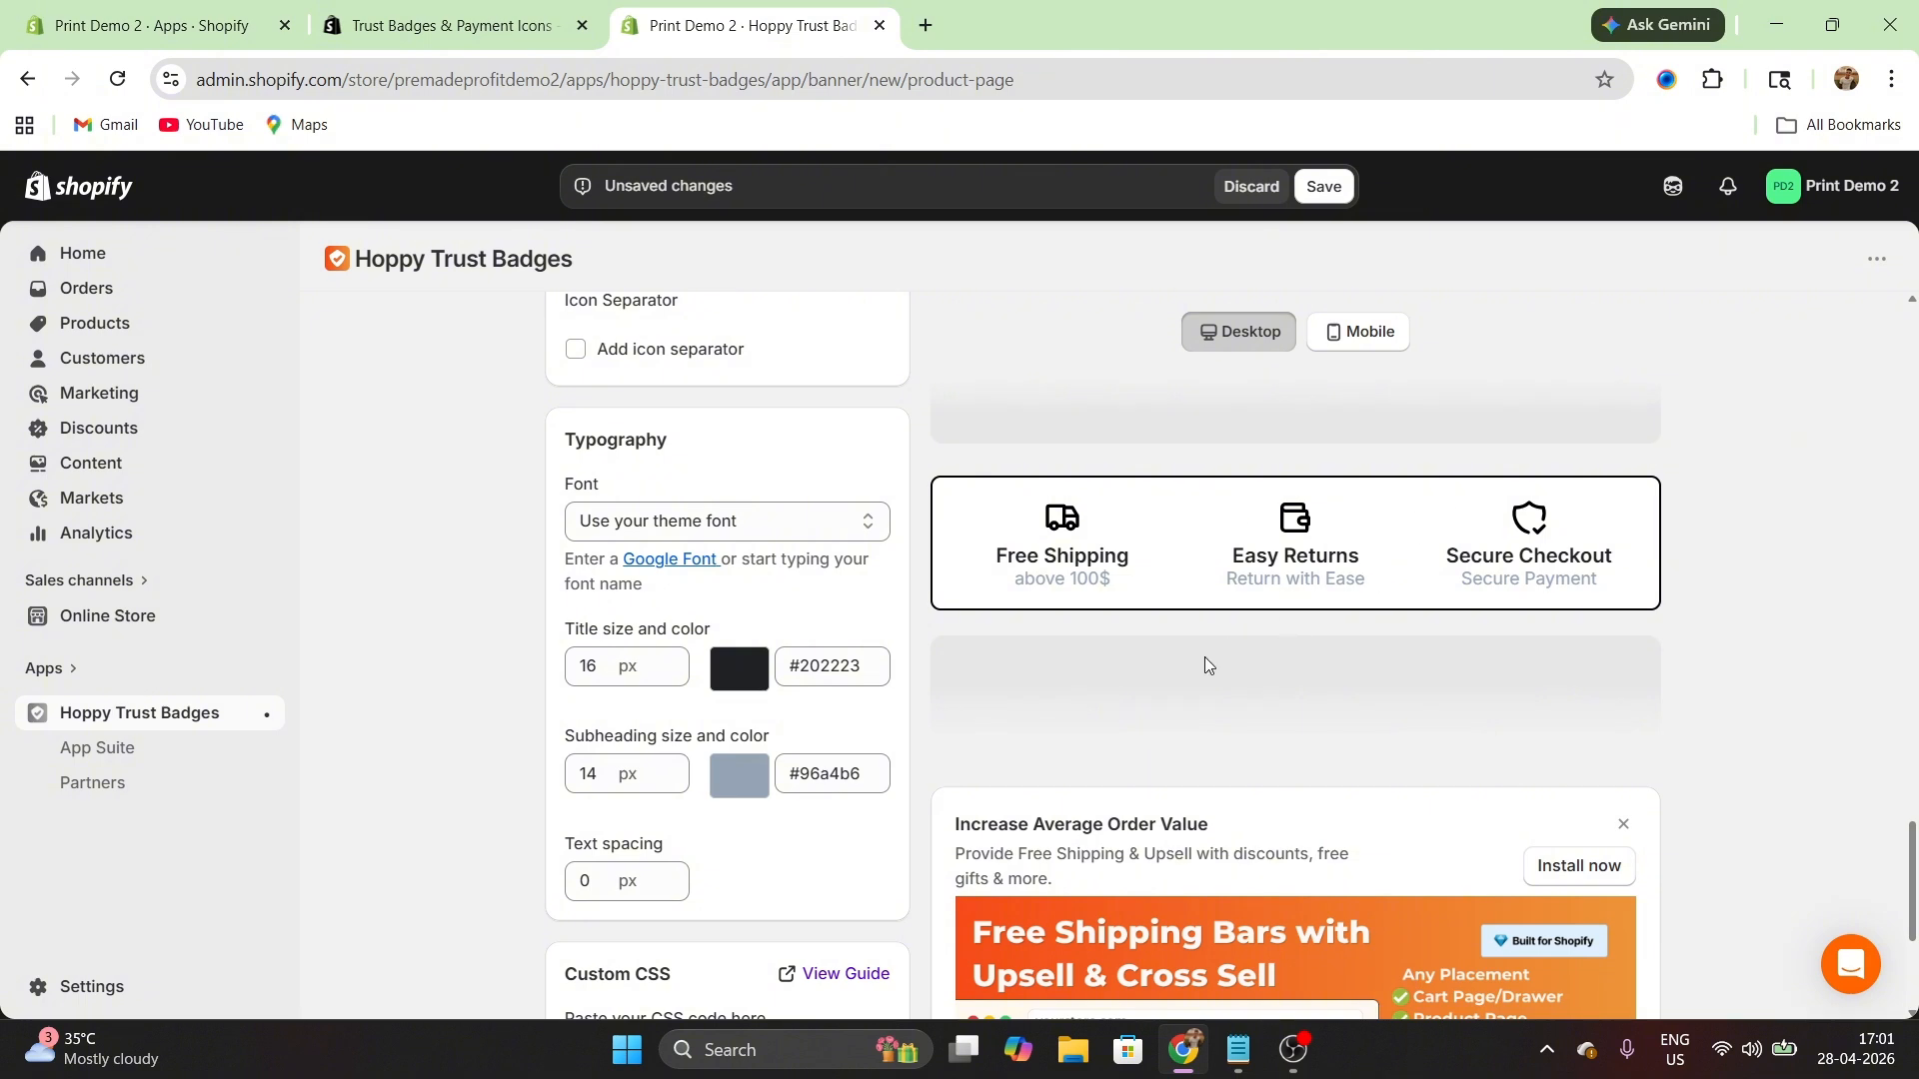
scroll(971, 542, up, 10)
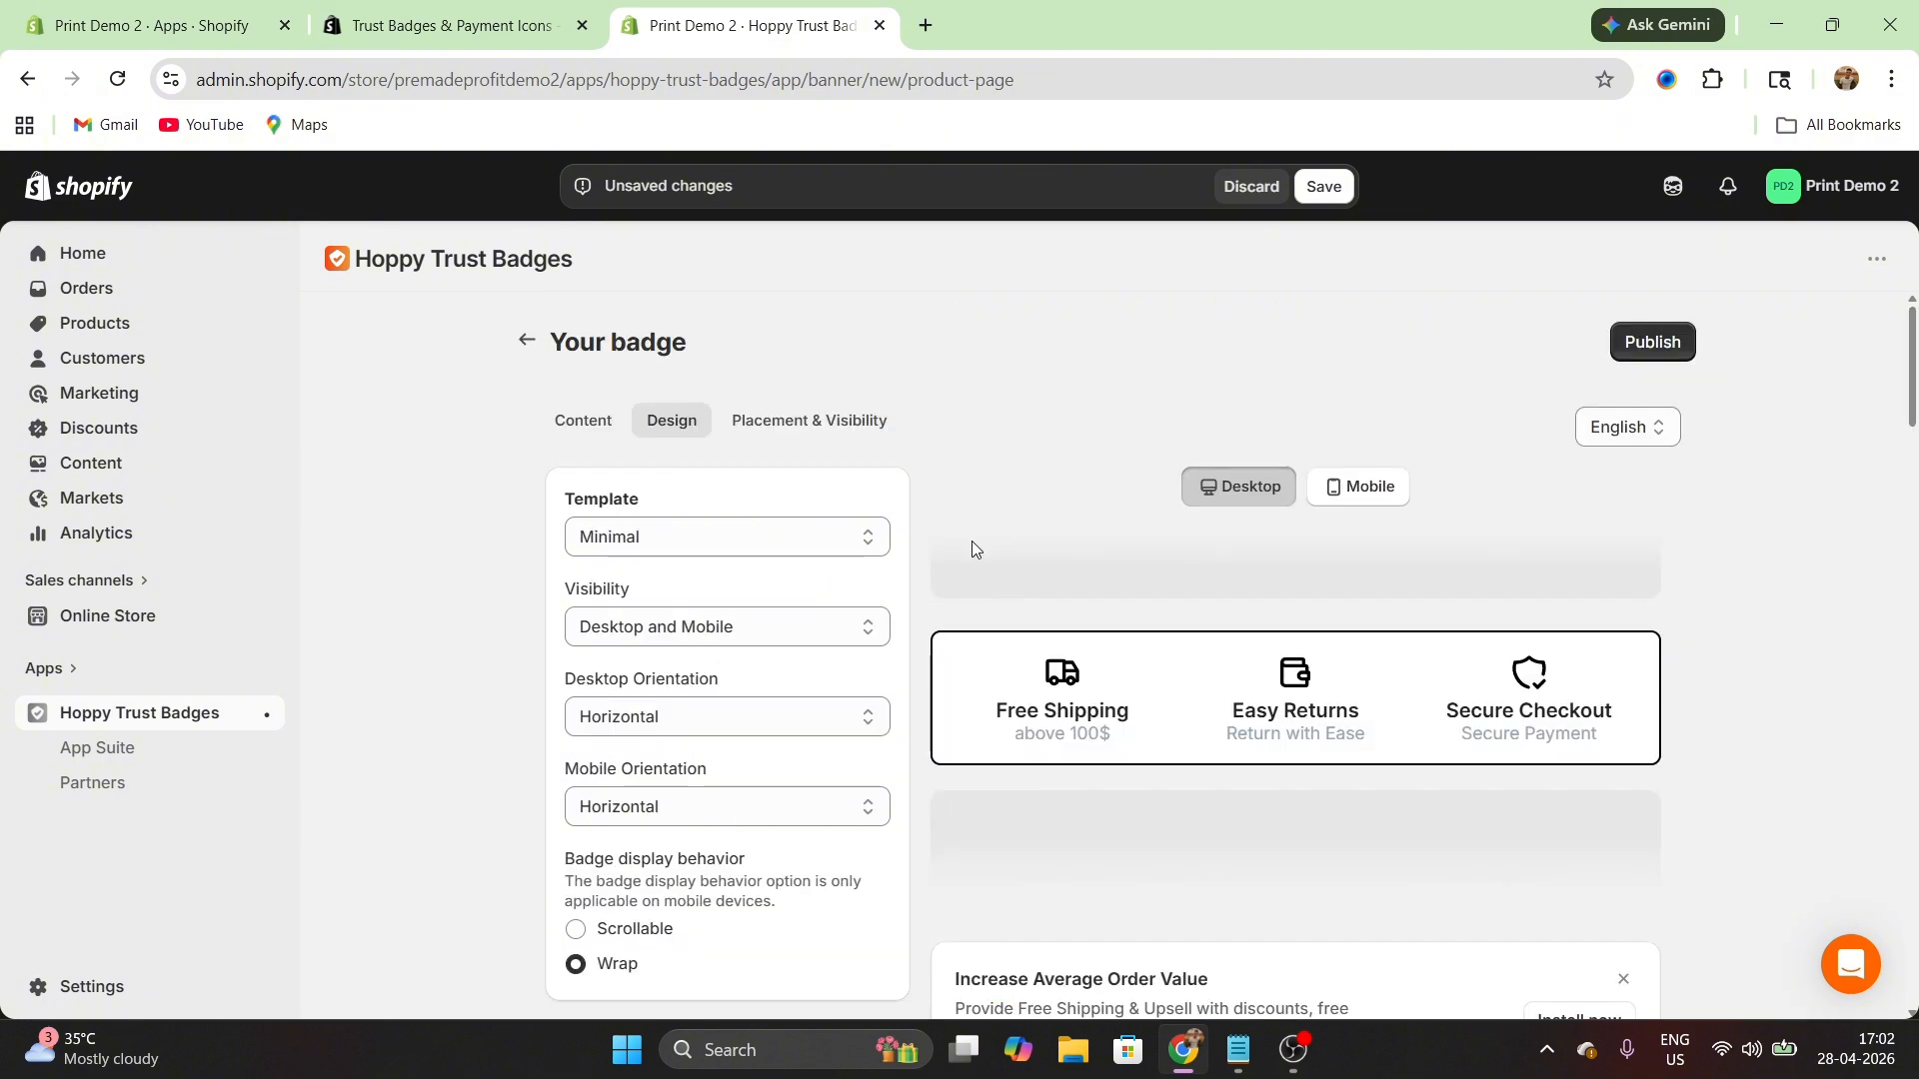
click(821, 439)
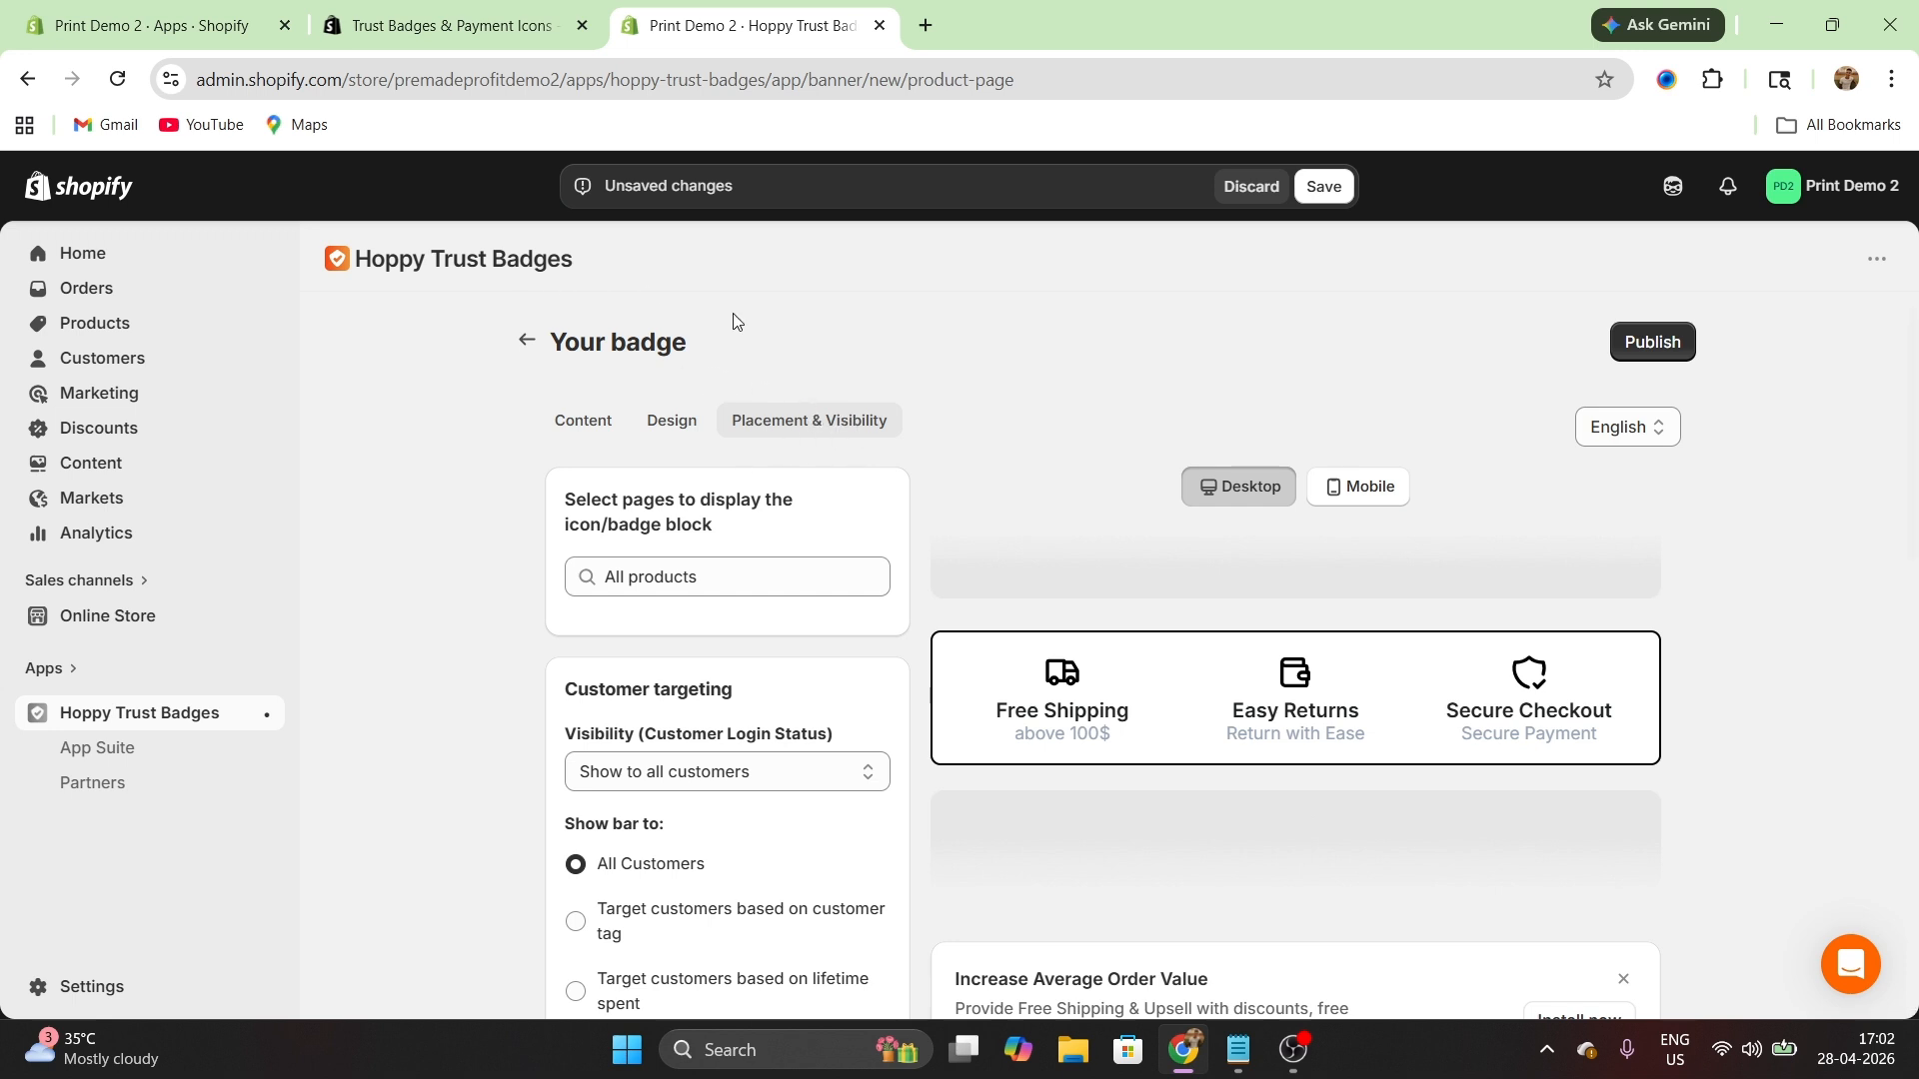
scroll(866, 486, down, 2)
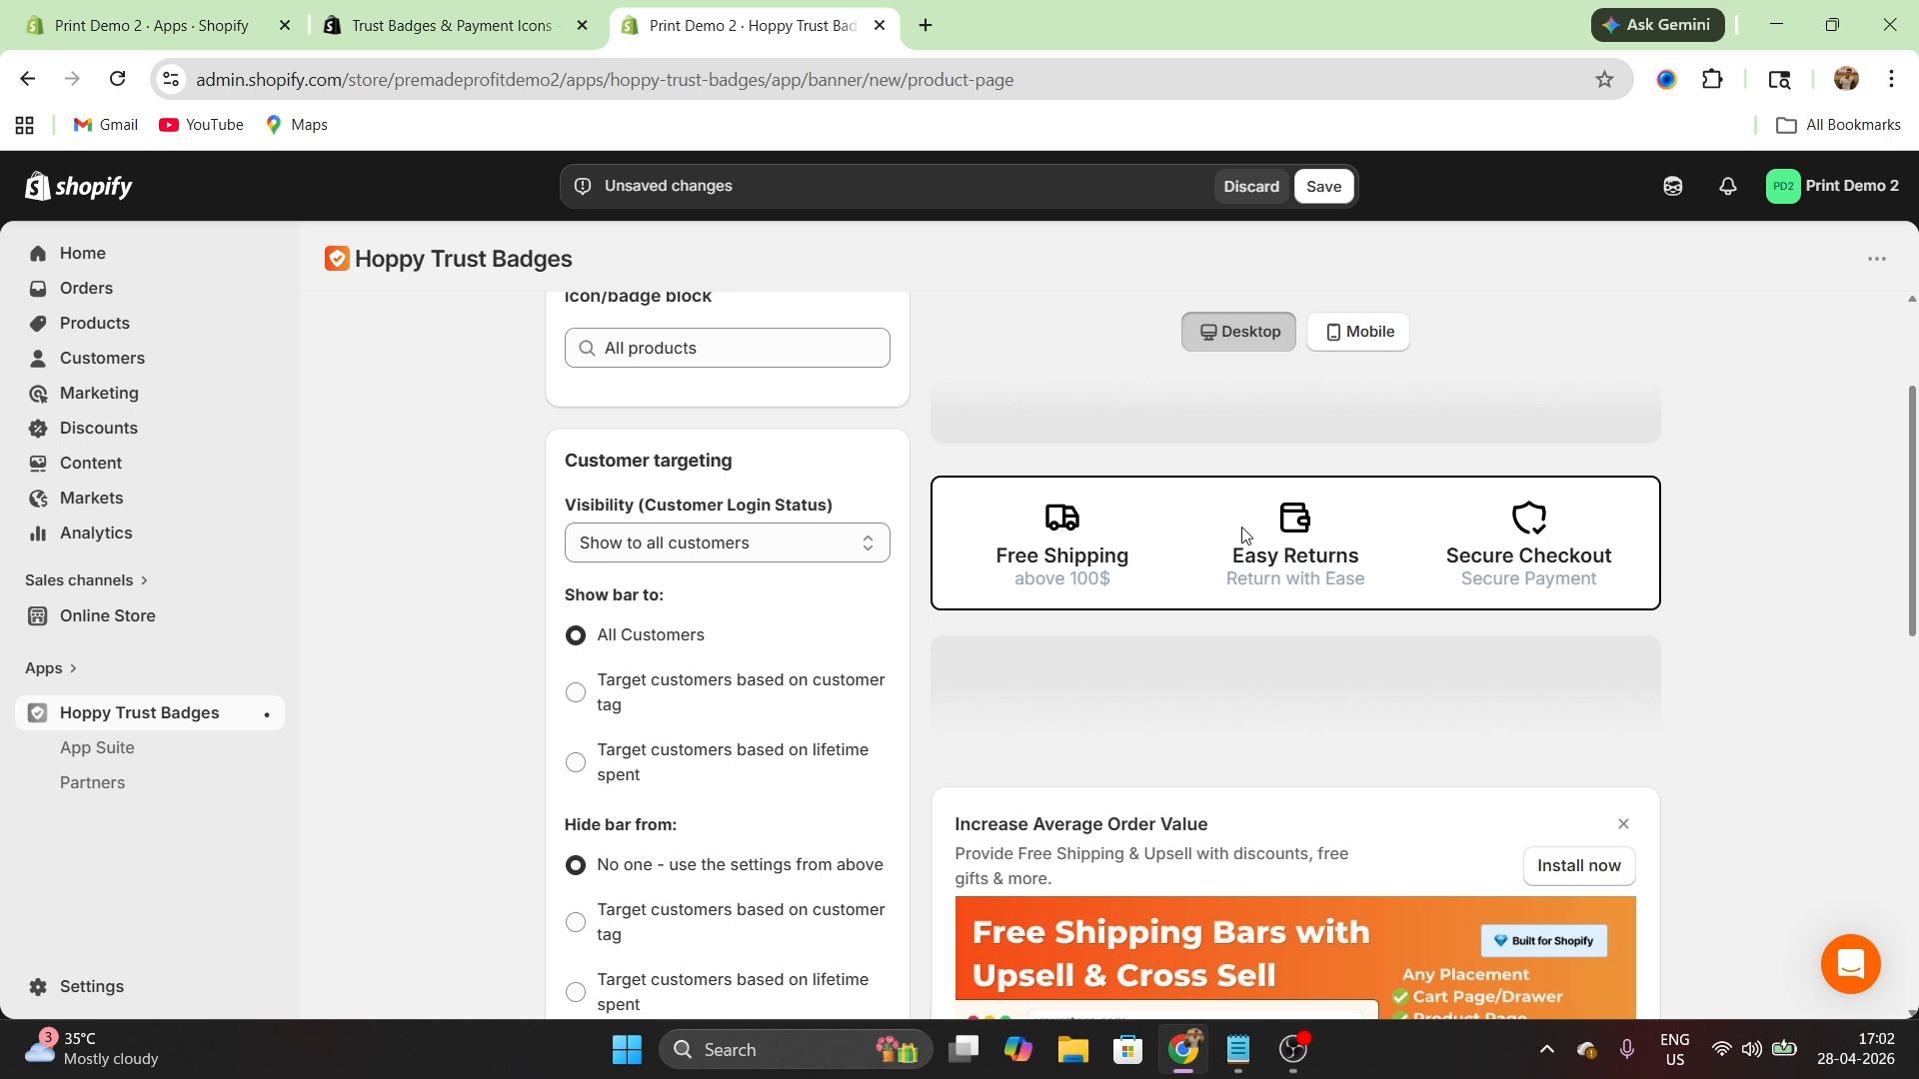
scroll(699, 600, down, 1)
click(693, 600)
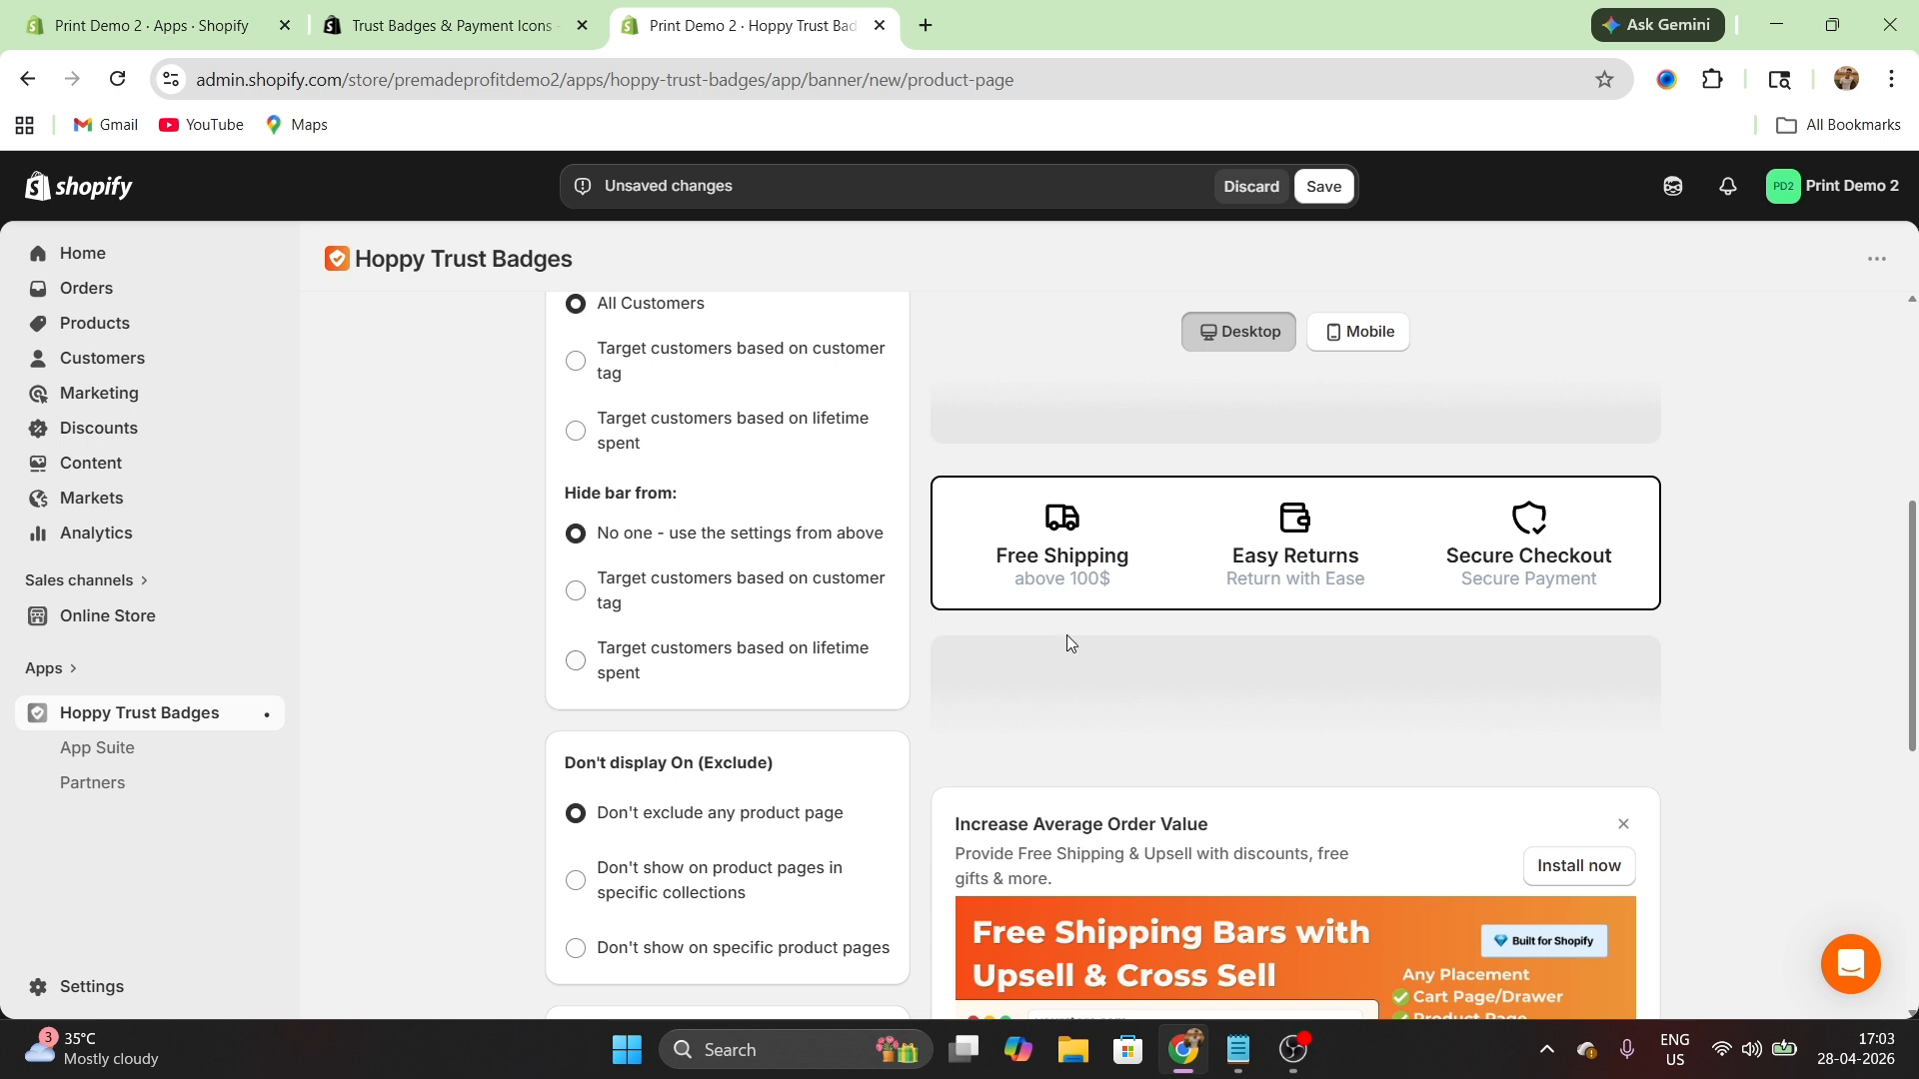
scroll(1065, 633, down, 5)
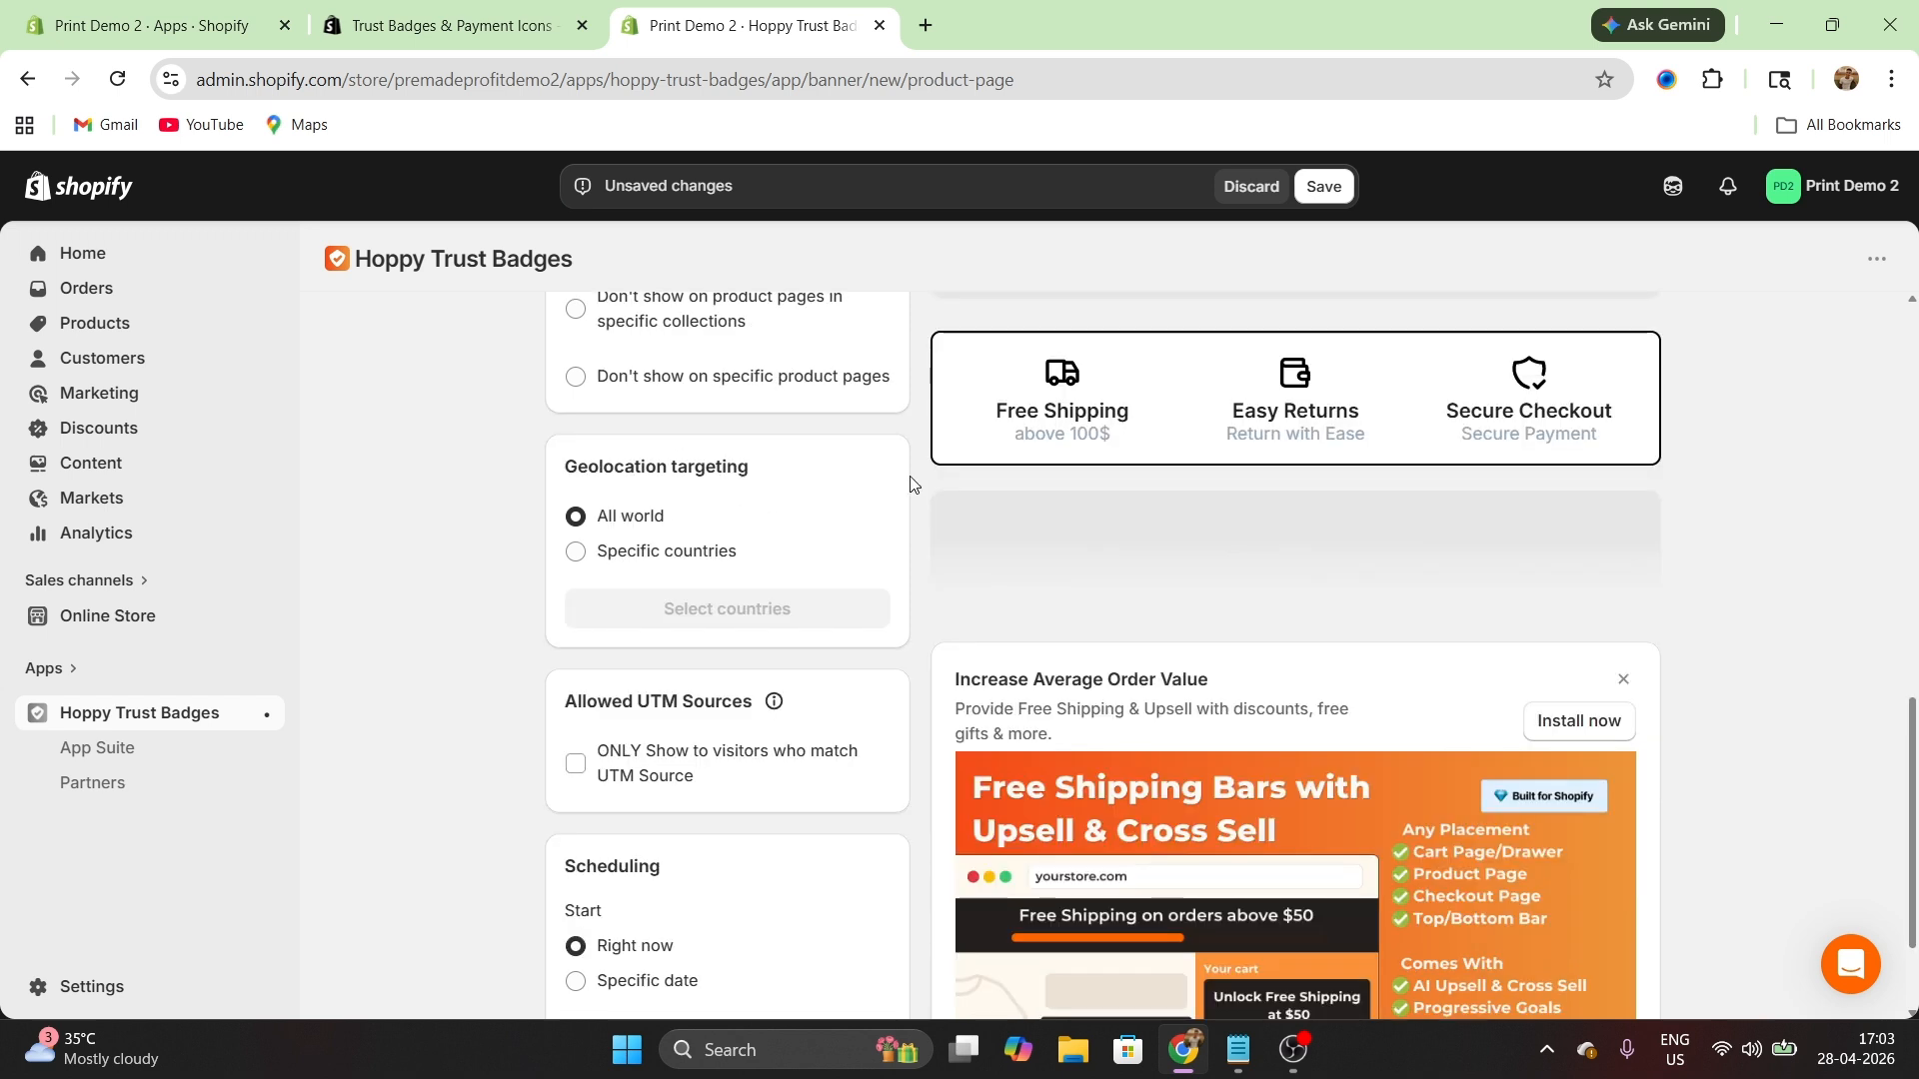
Set the geolocation targeting to Specific countries and look through the country selection list without choosing any country.
click(712, 552)
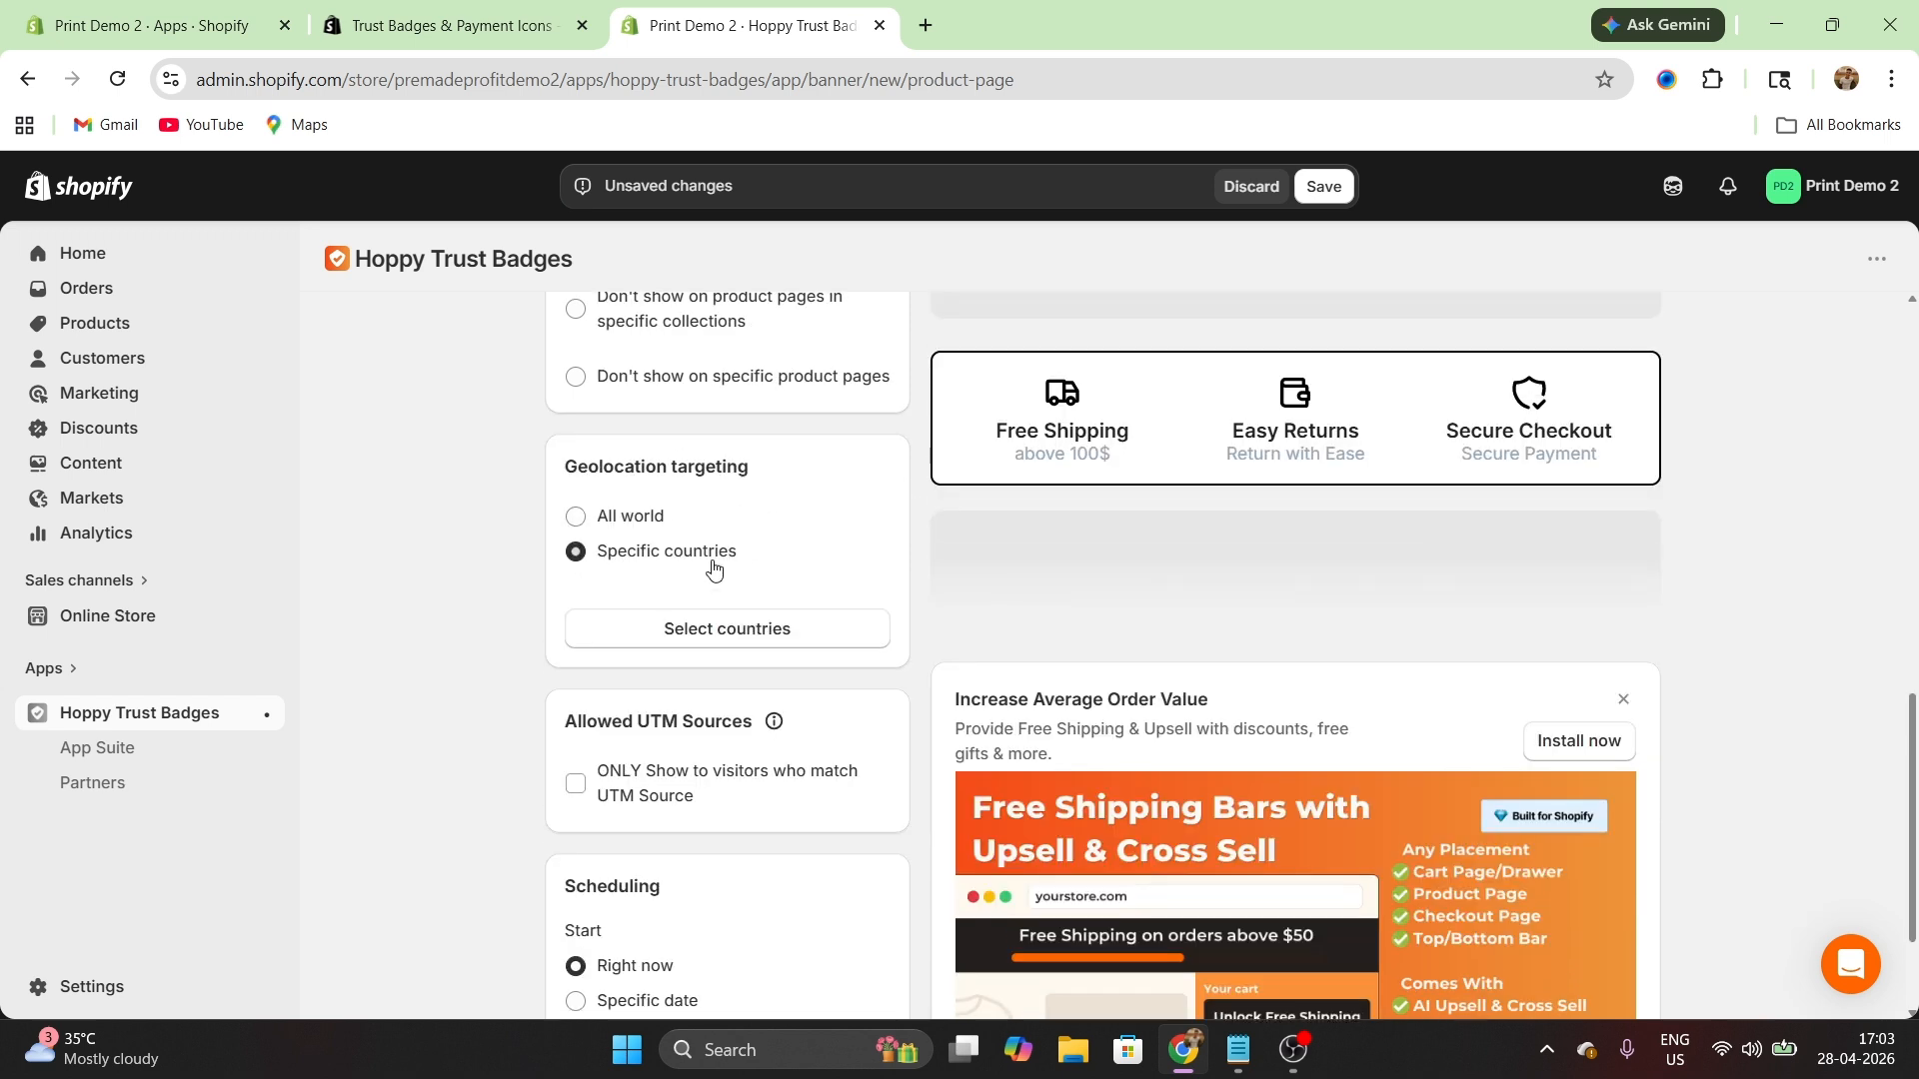
click(716, 647)
scroll(794, 669, down, 5)
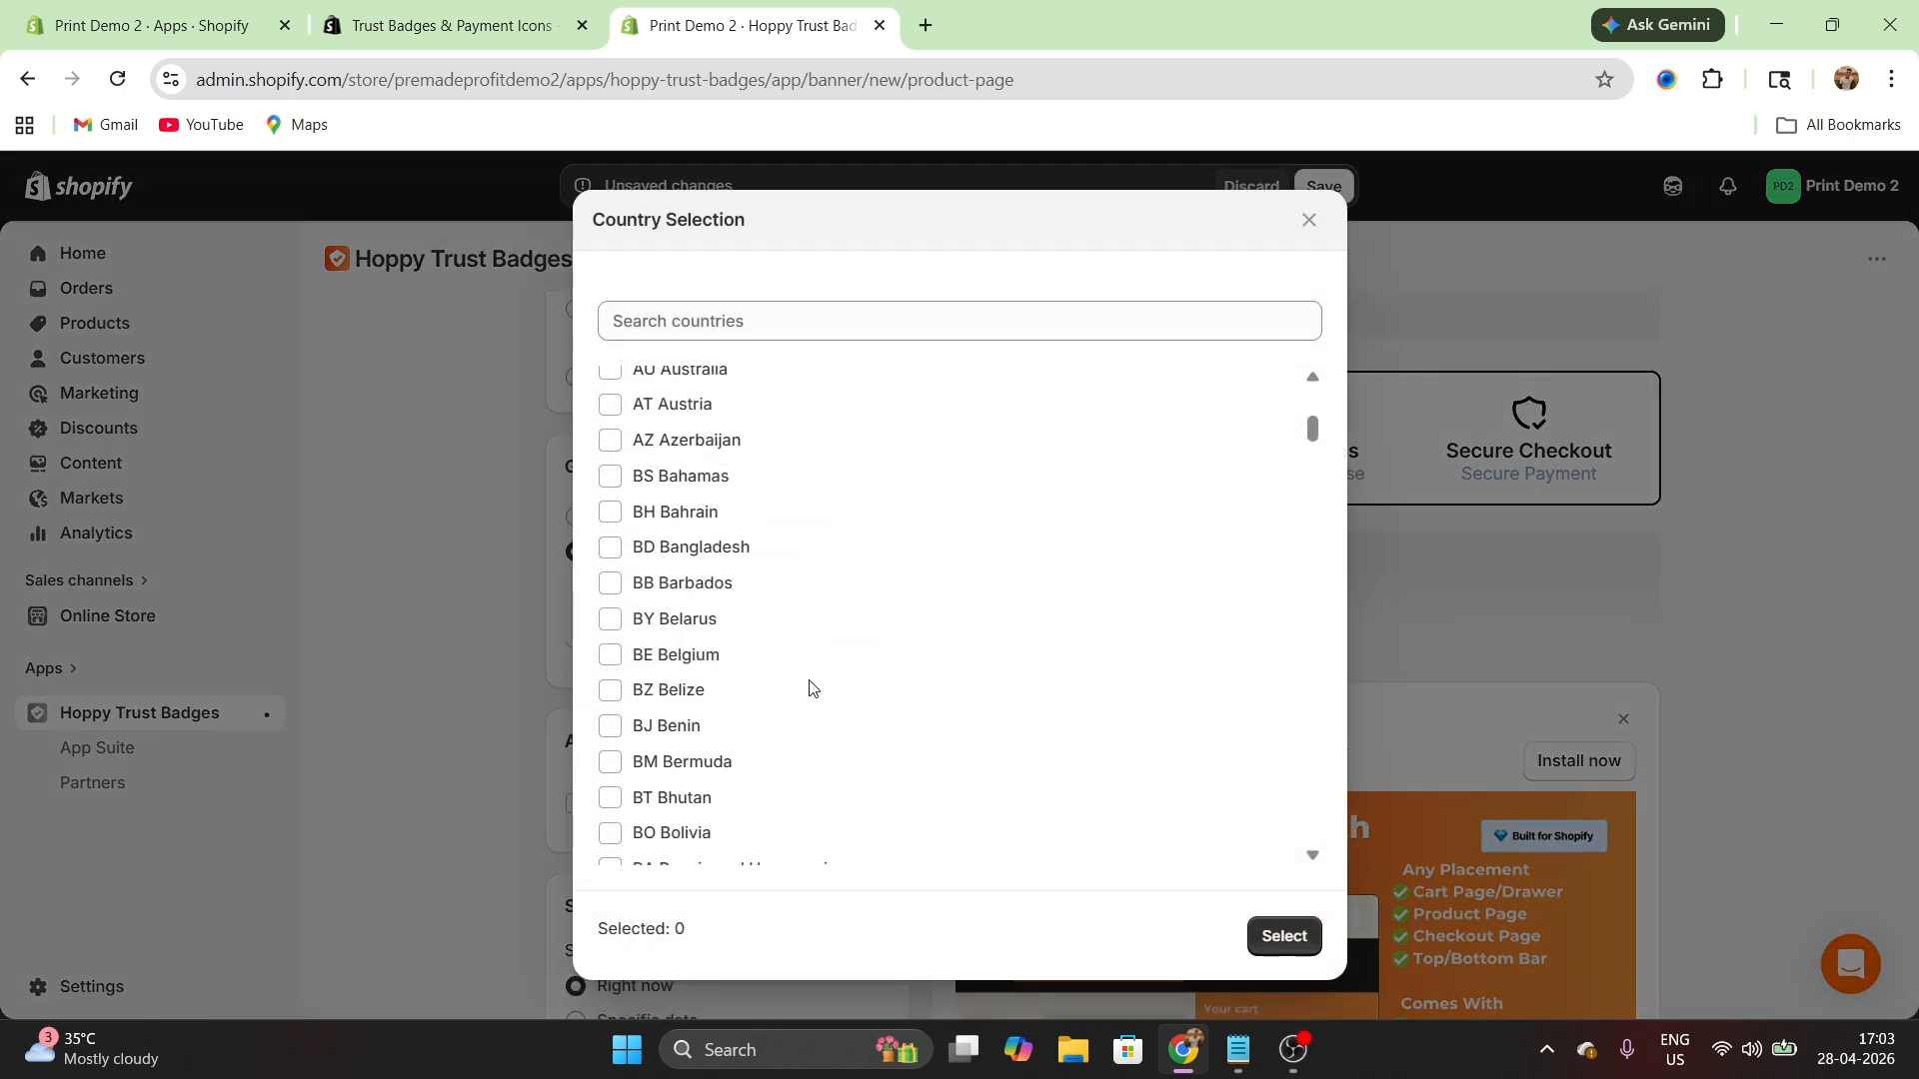
scroll(809, 687, down, 20)
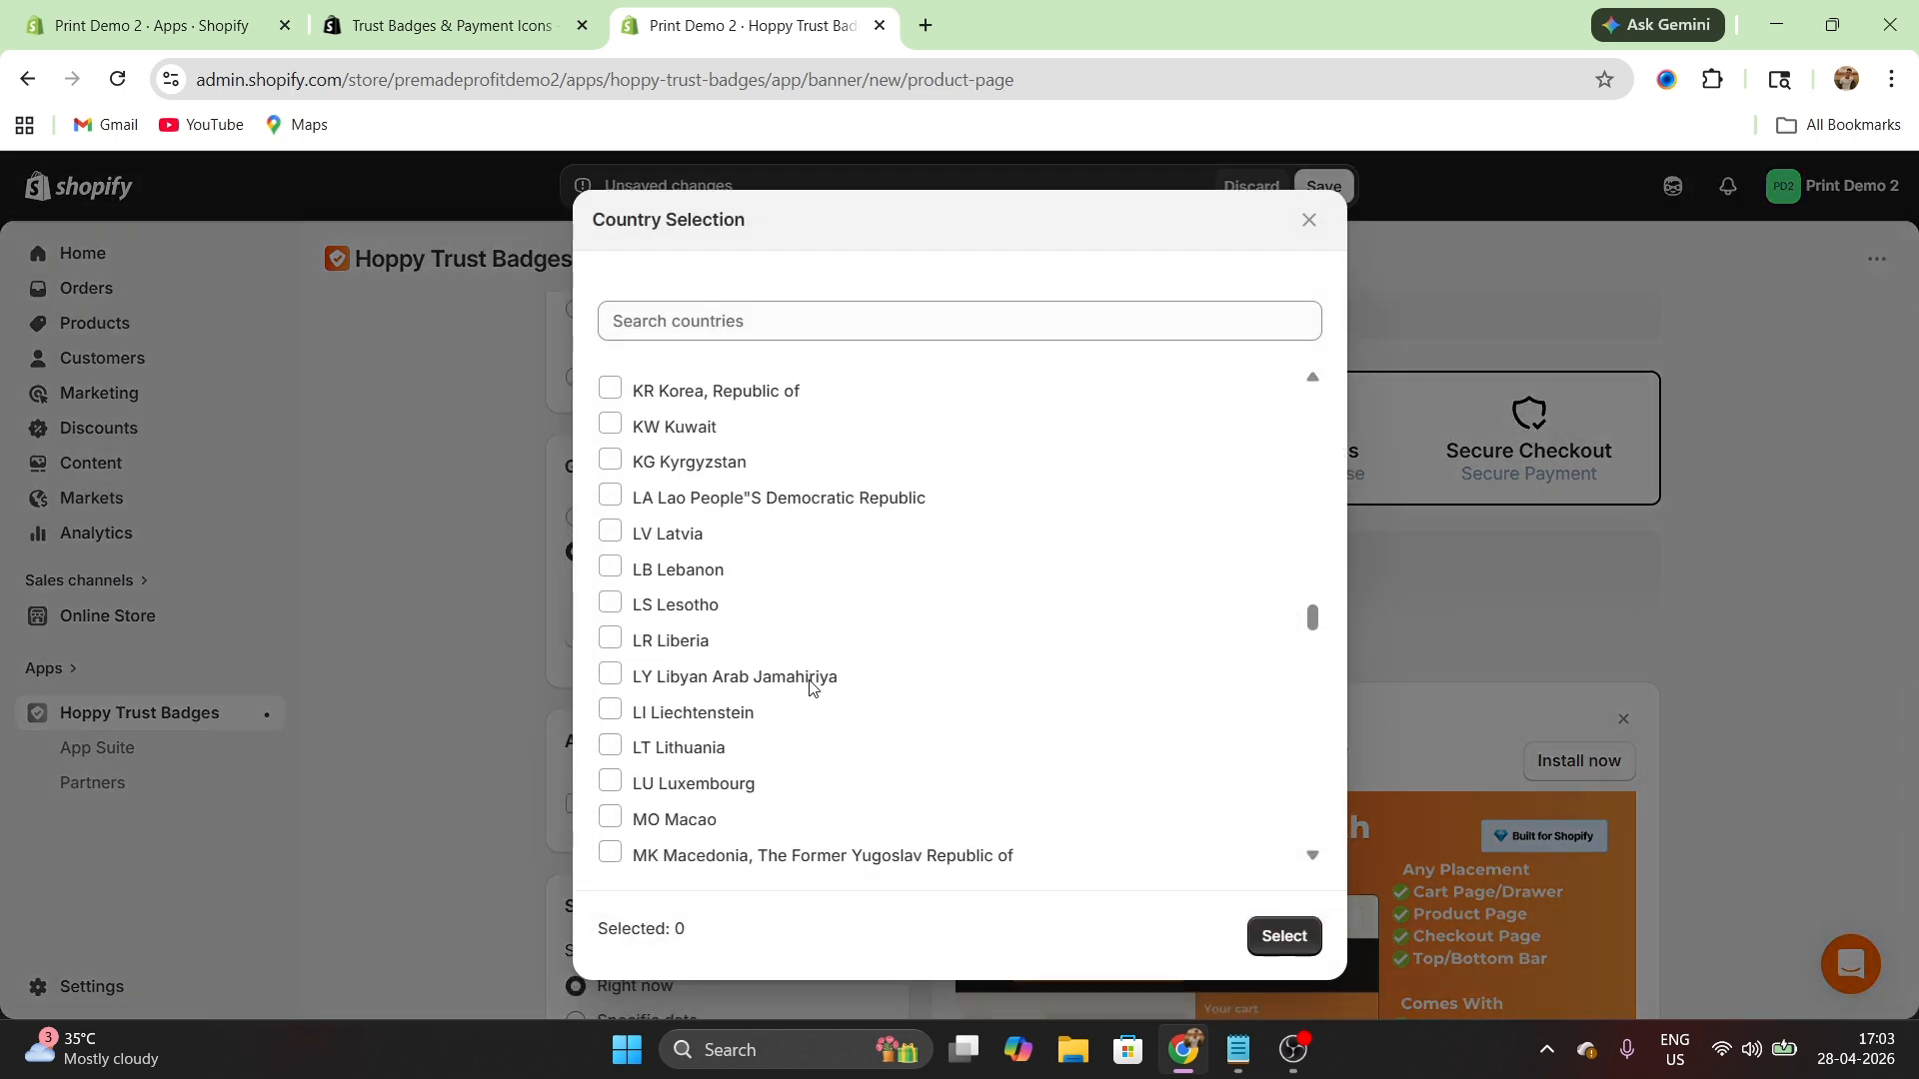
scroll(809, 687, down, 20)
scroll(809, 687, up, 20)
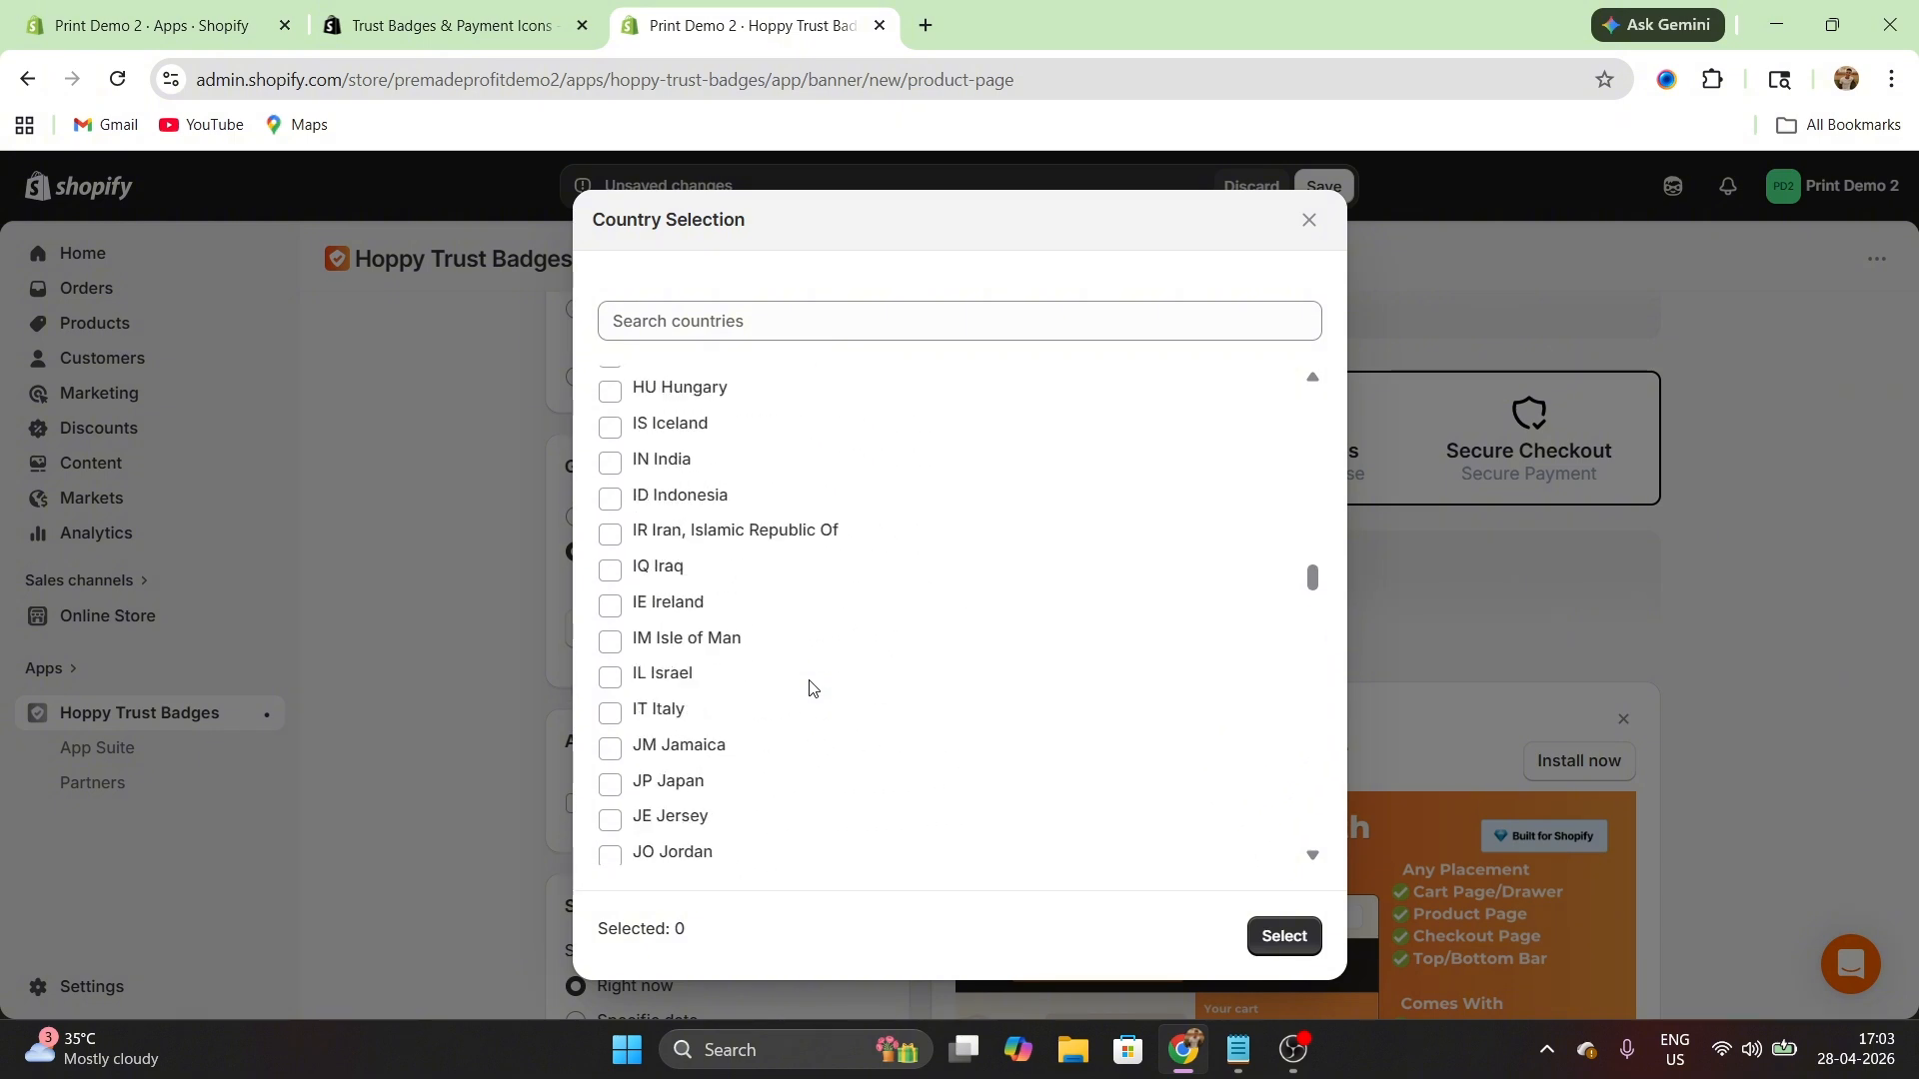
scroll(809, 688, up, 20)
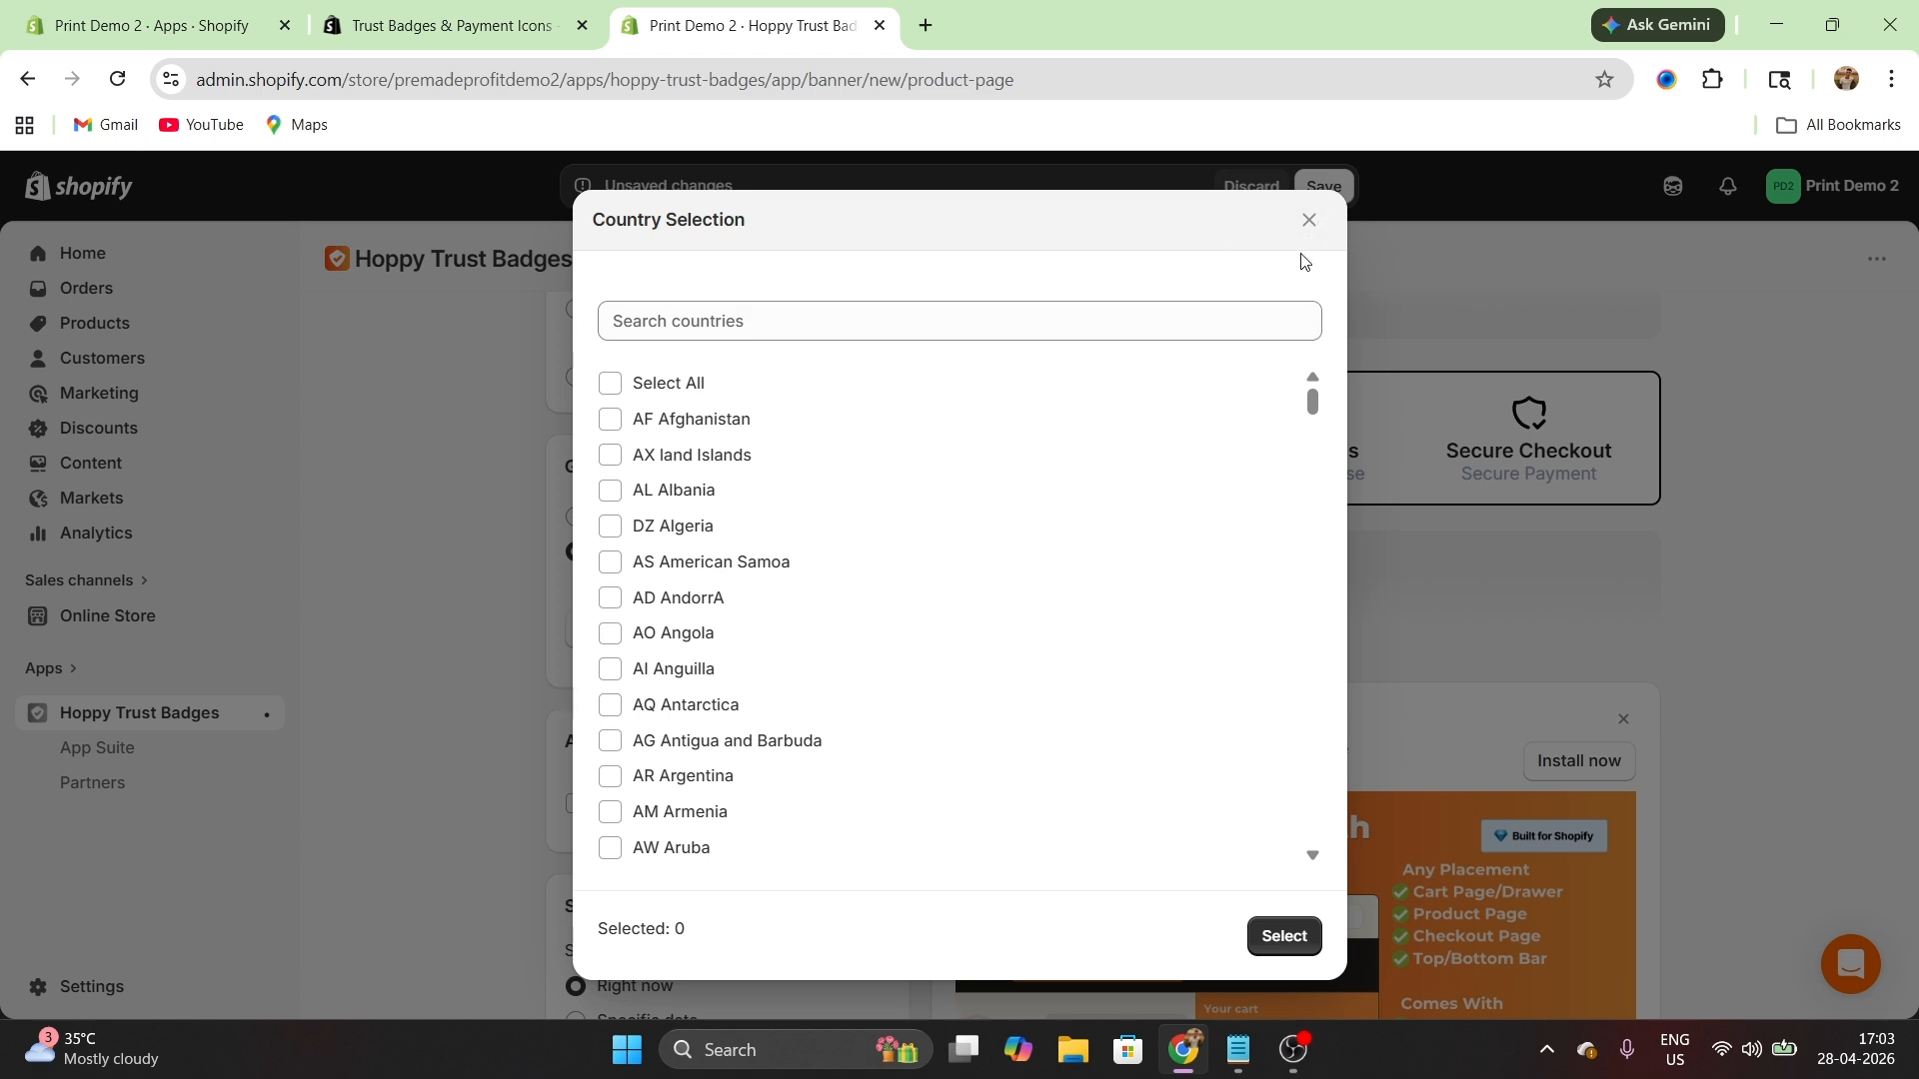
click(1305, 220)
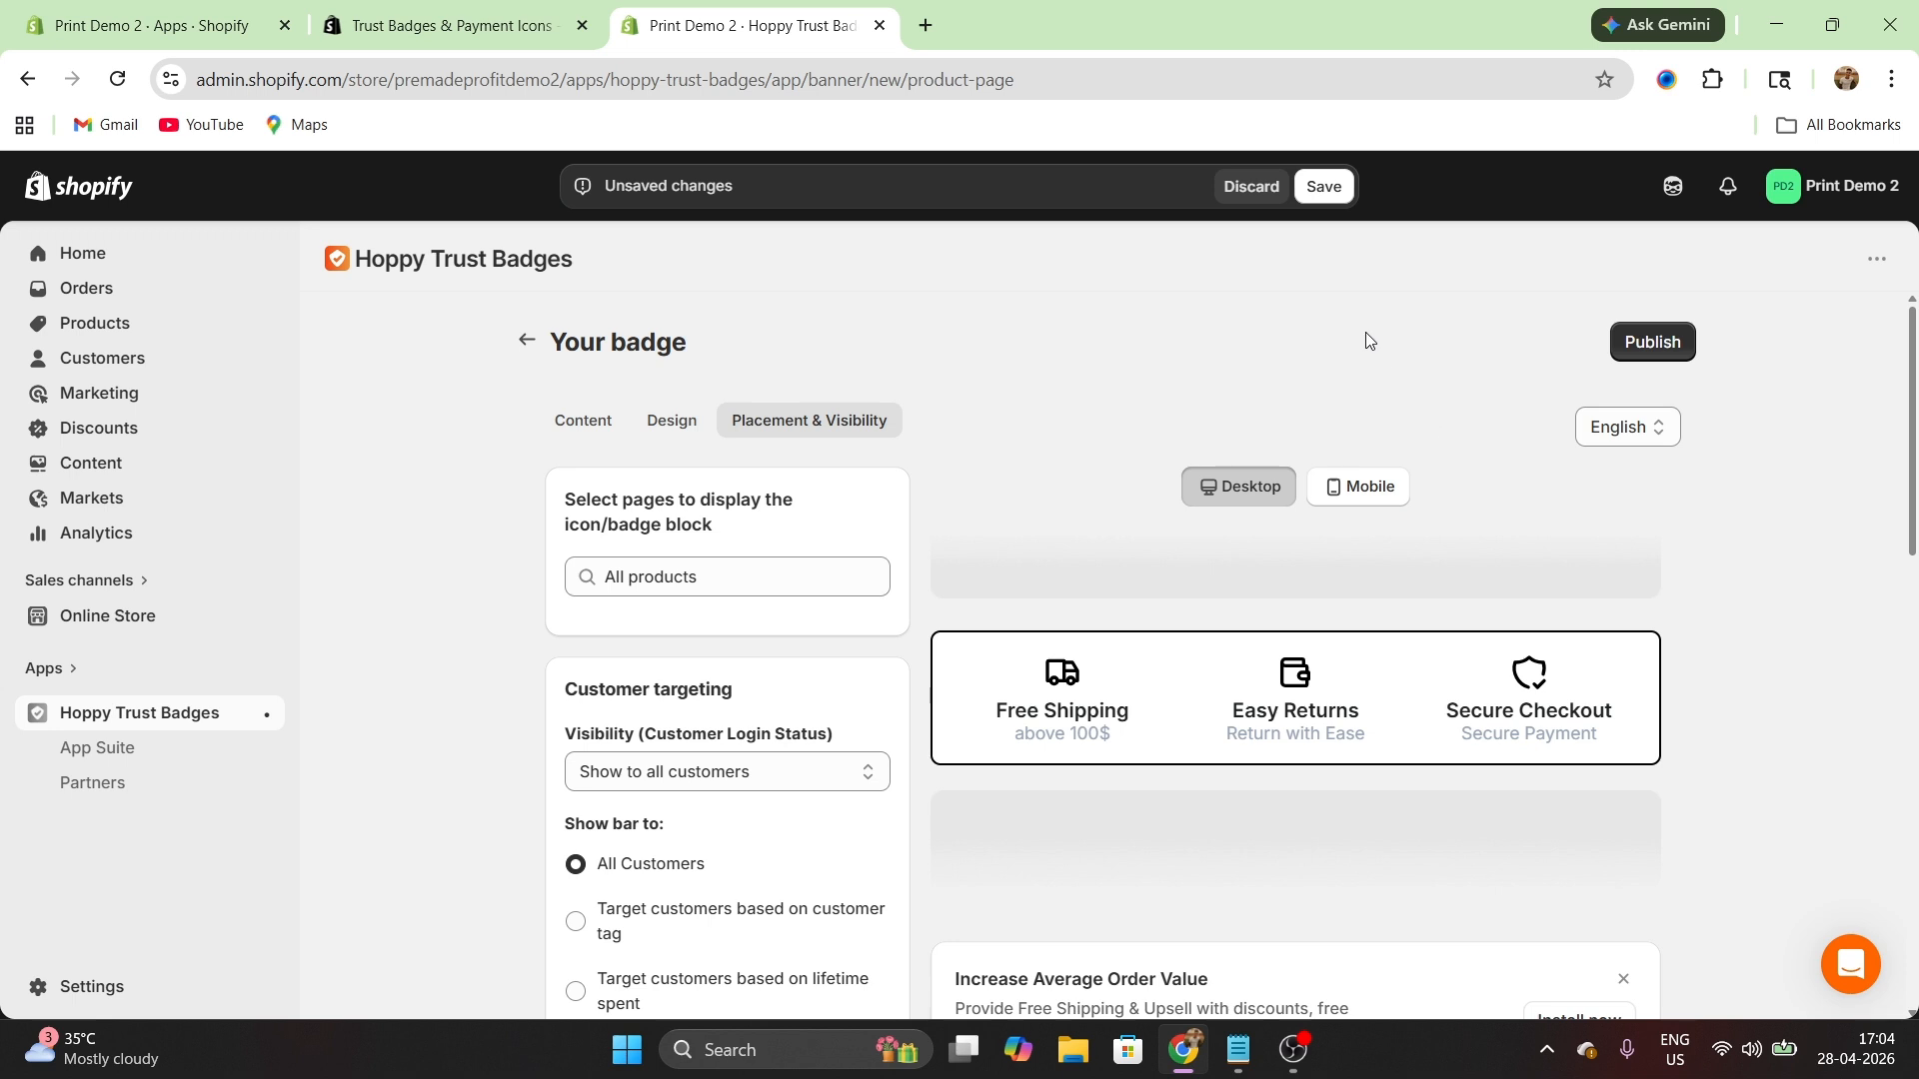
Save the new trust badge icon block and publish it.
click(1317, 187)
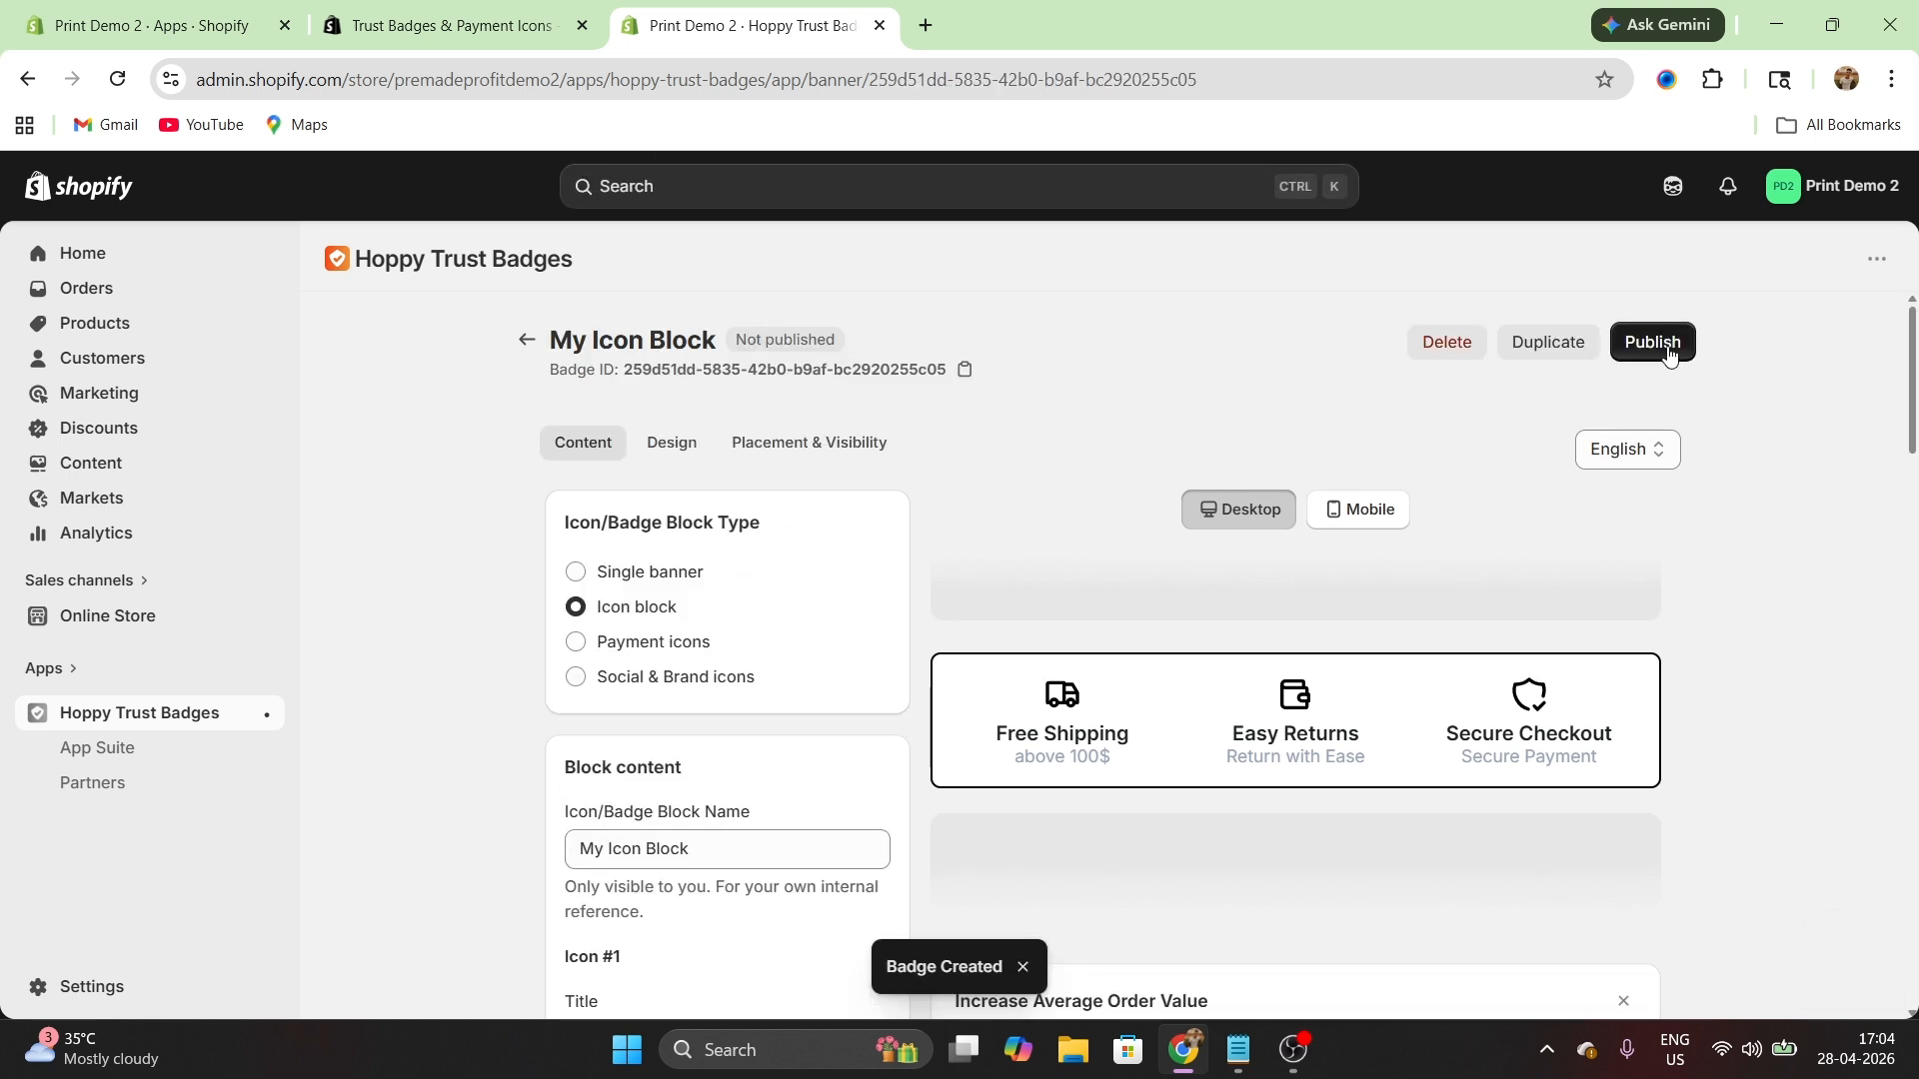
click(1659, 344)
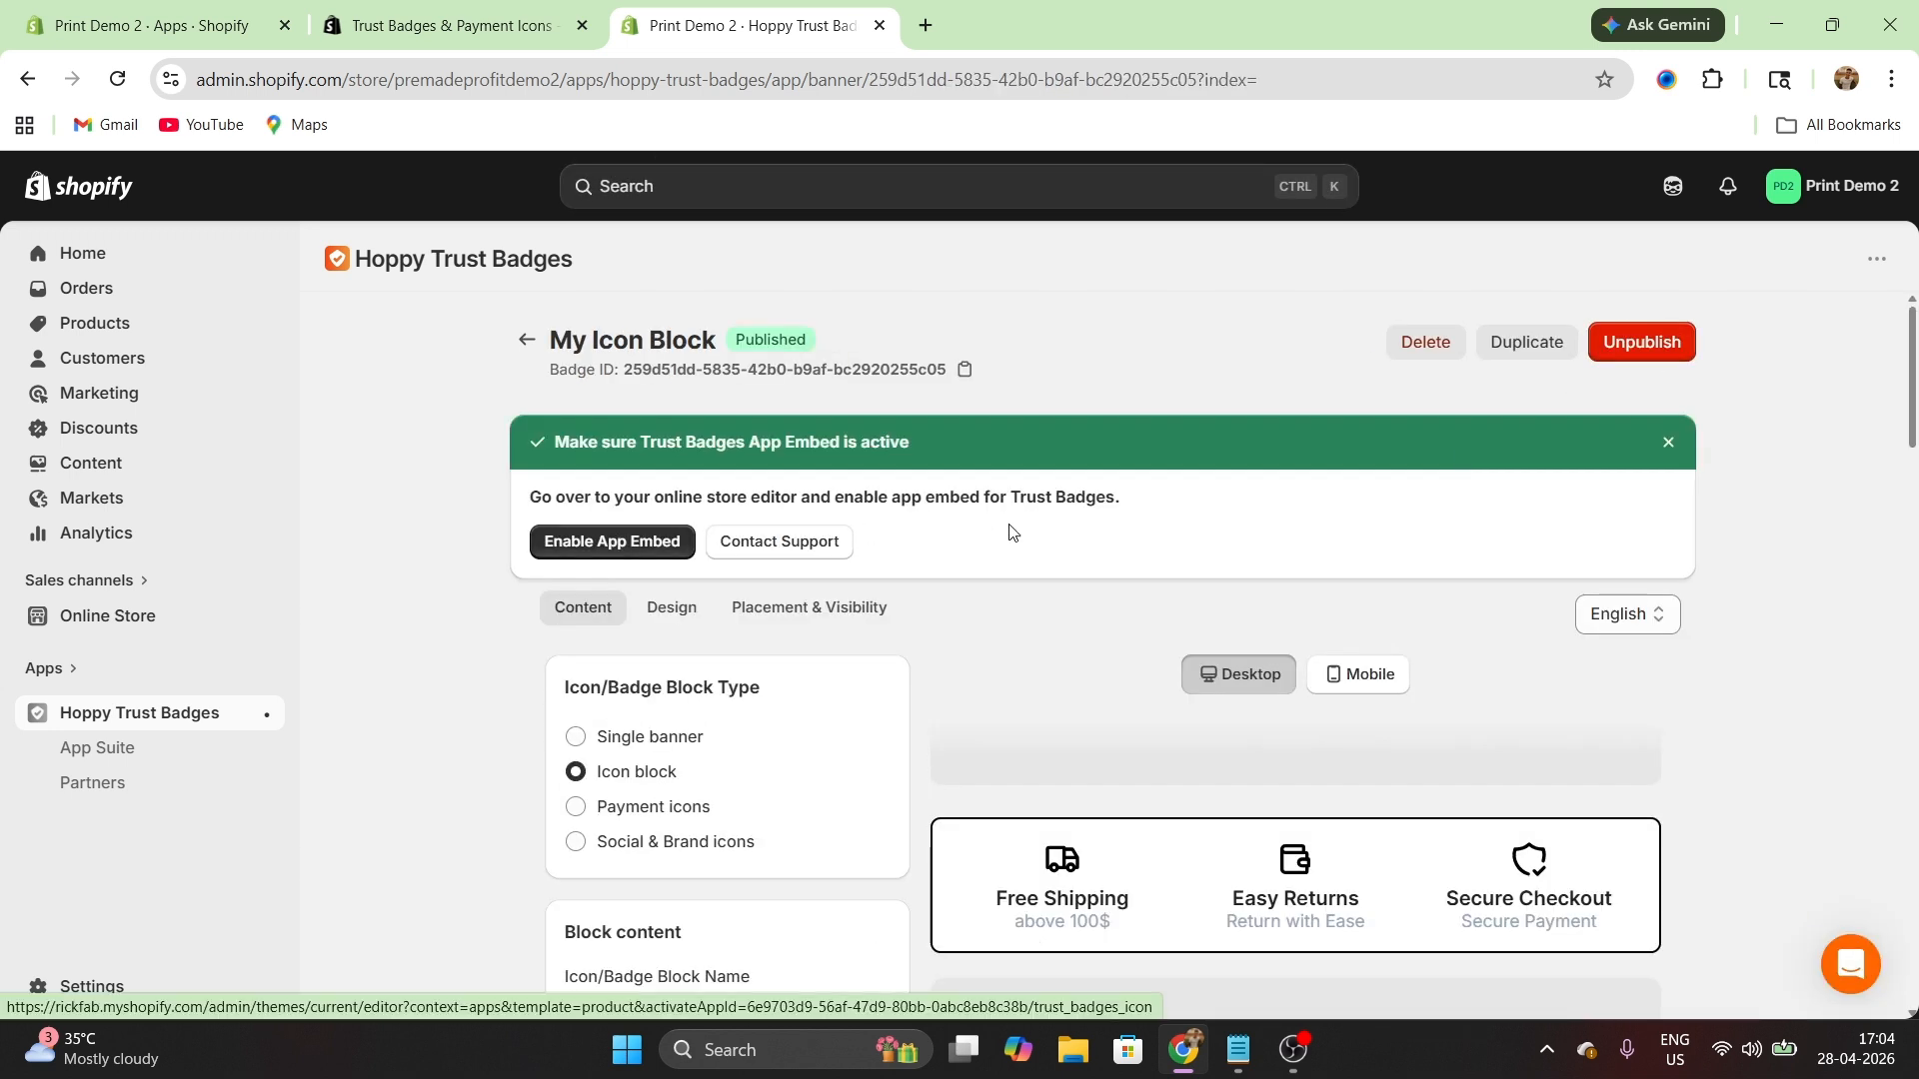
Enable the Hoppy Trust Badges app embed, Badges & Icons, in the live theme's editor and save the theme.
click(613, 543)
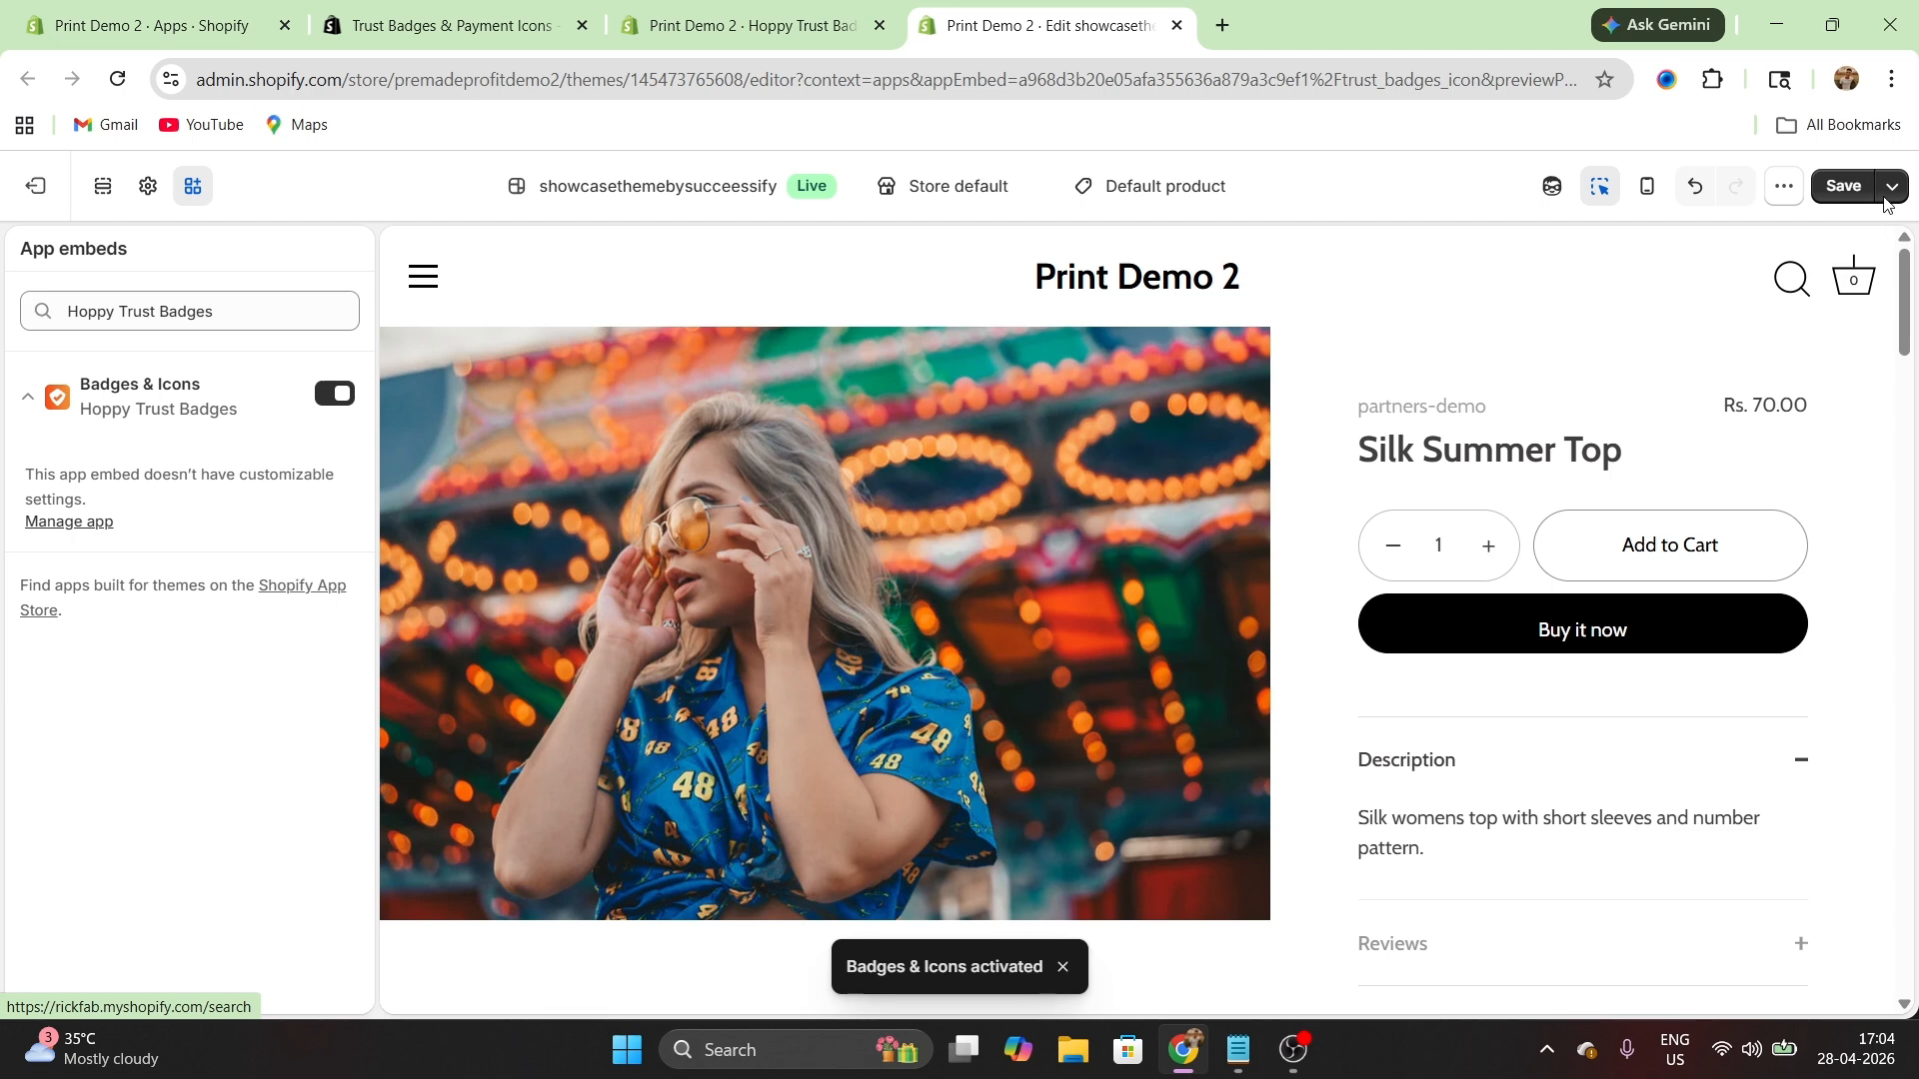
click(1845, 187)
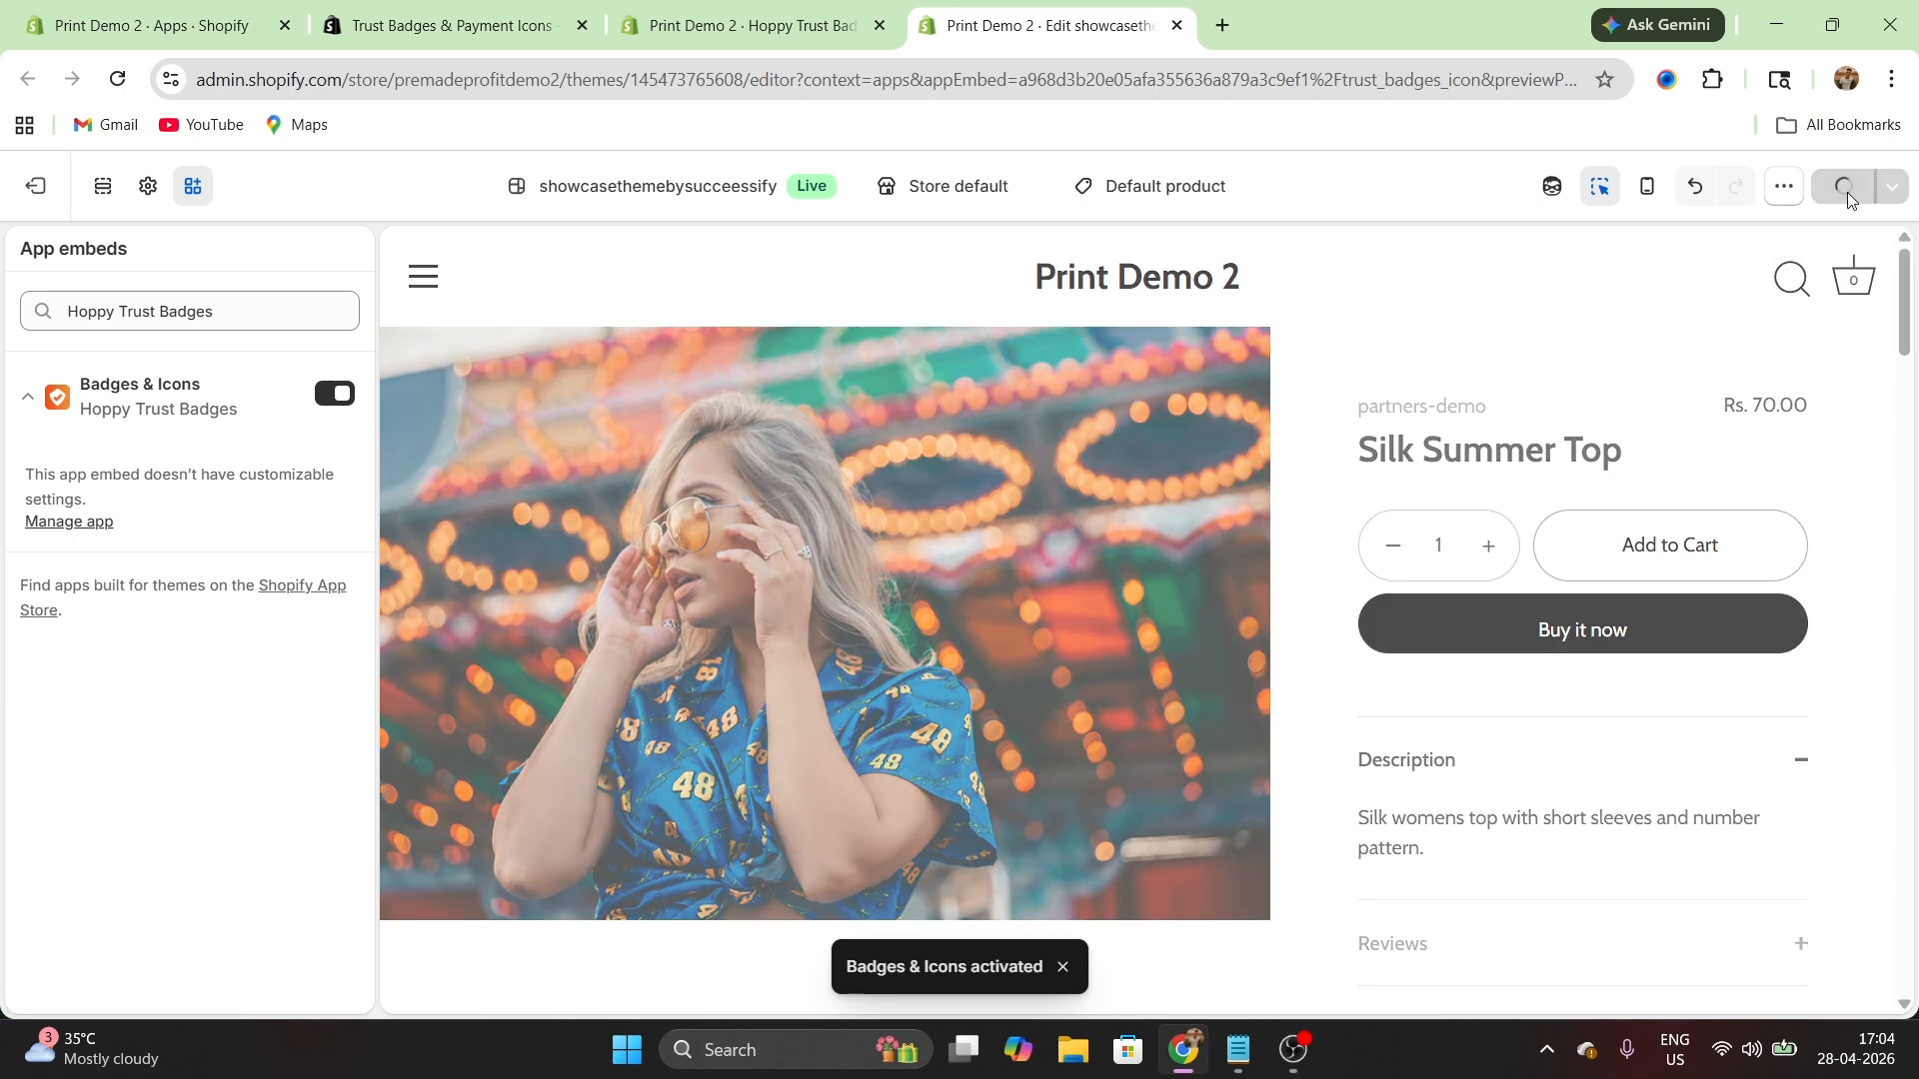